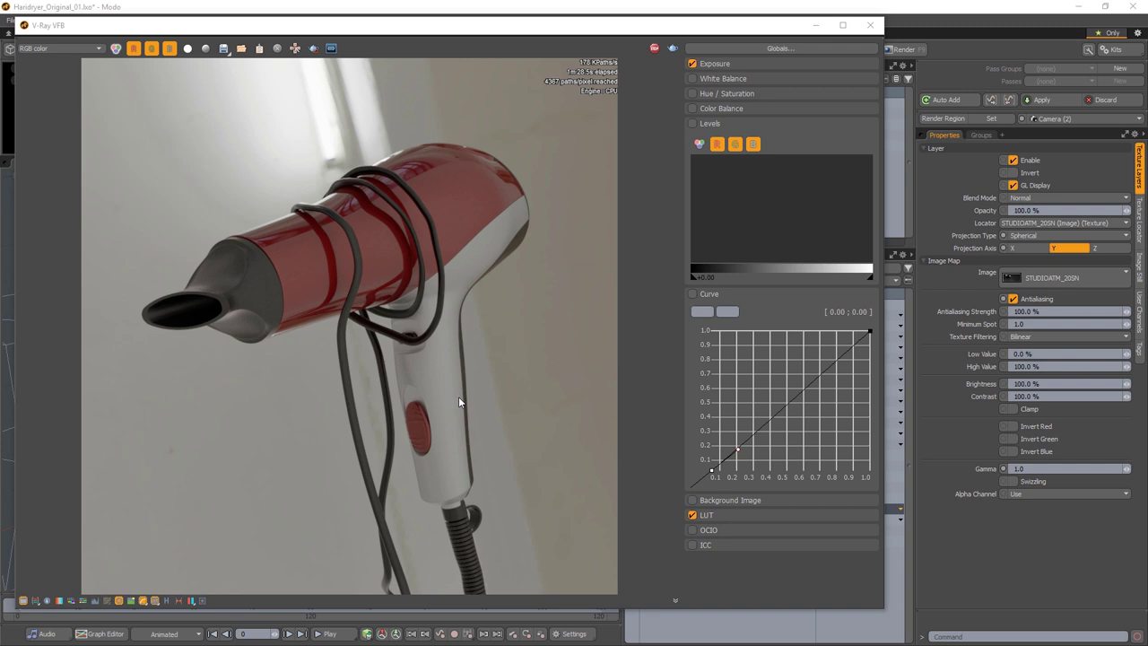
- Uncheck Exposure and LUT, disable Force color clamping, and collapse the VFB corrections panel
left_click(691, 64)
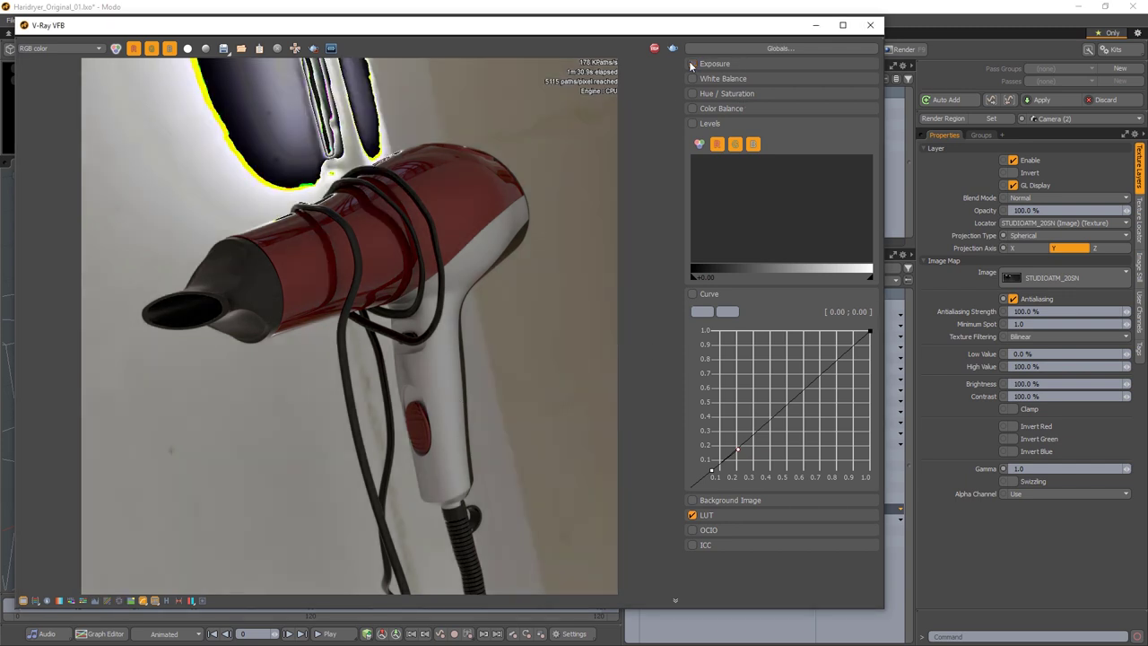
left_click(691, 516)
left_click(691, 516)
left_click(692, 515)
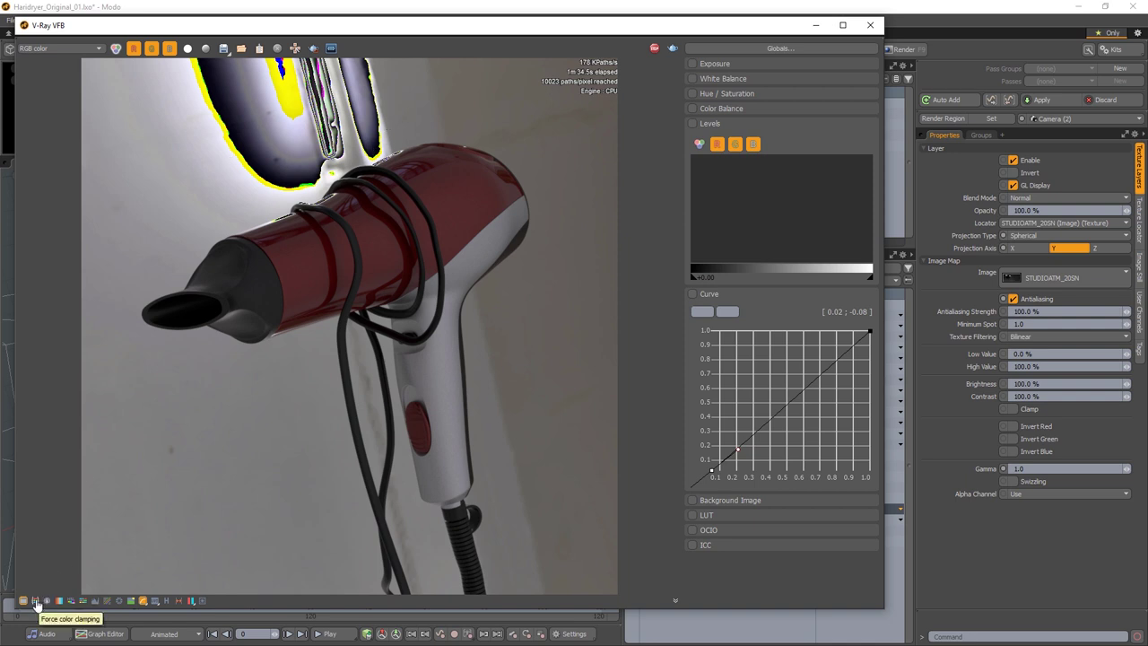
left_click(35, 602)
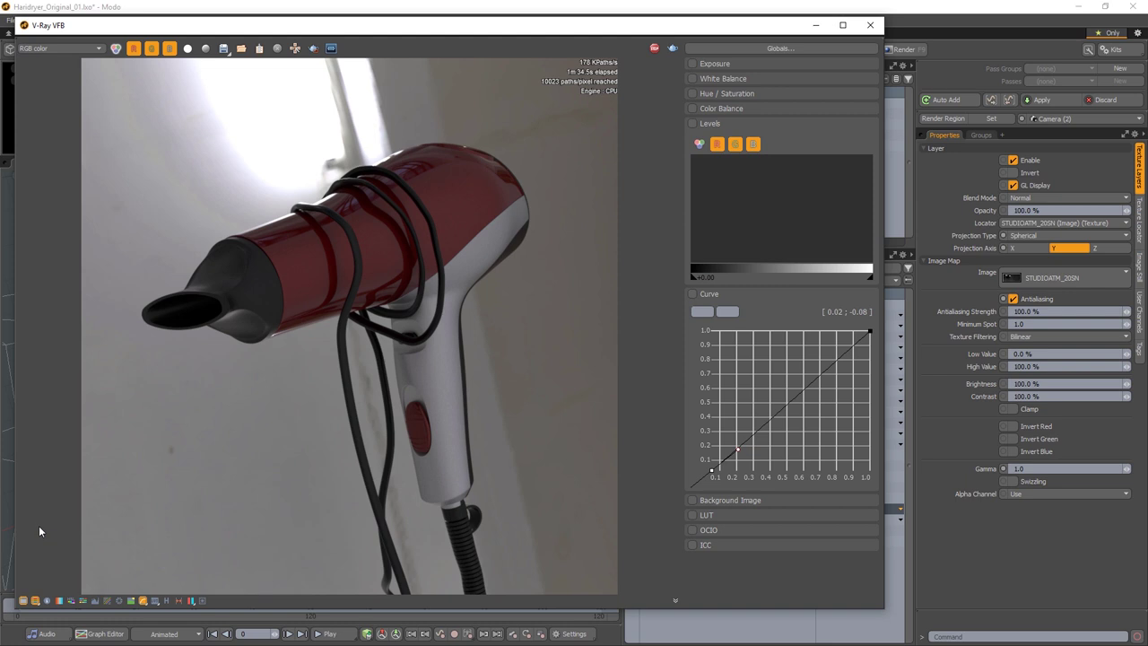
left_click(23, 602)
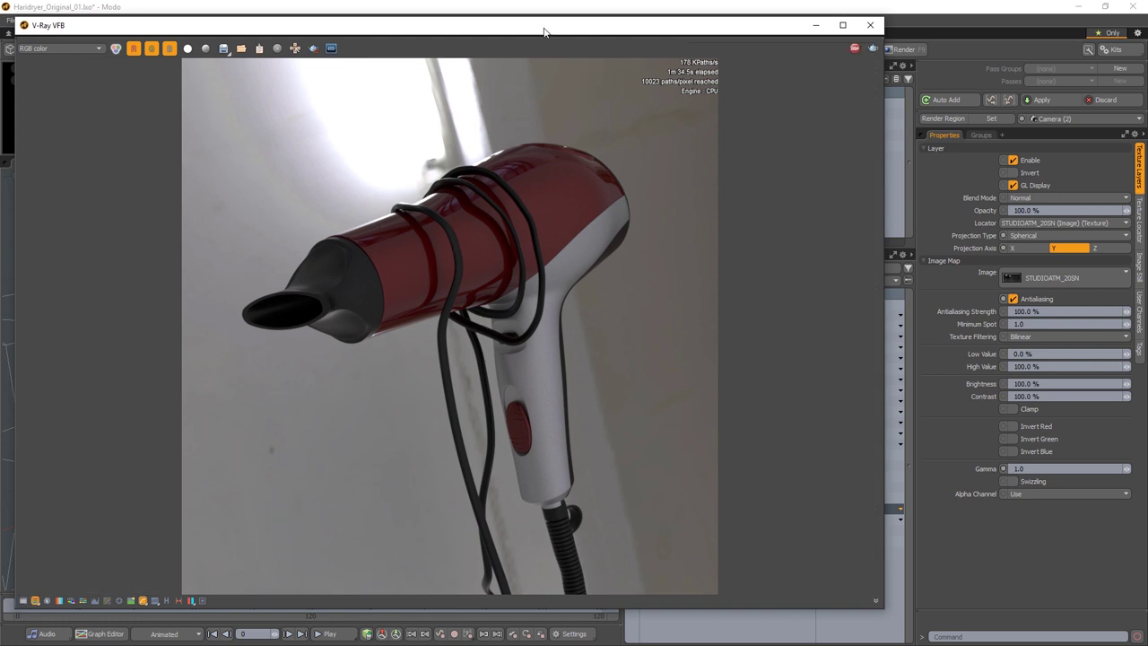
left_click_drag(542, 32, 553, 30)
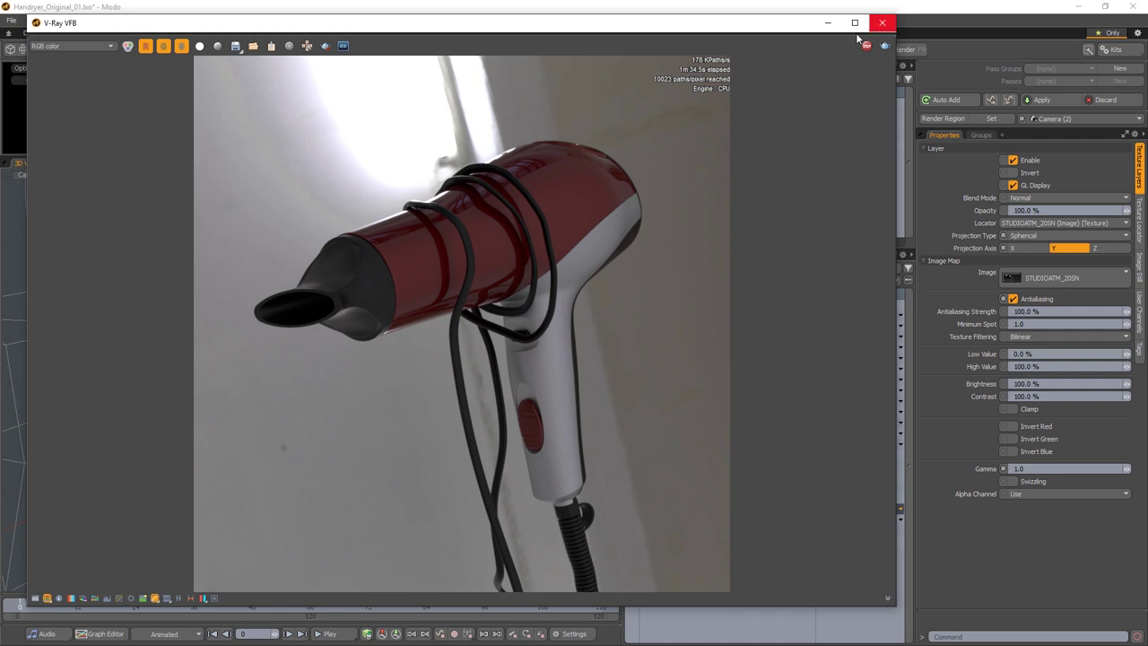
- Close the VFB, expand GEO in the Items list, and delete the wire mesh
left_click(884, 23)
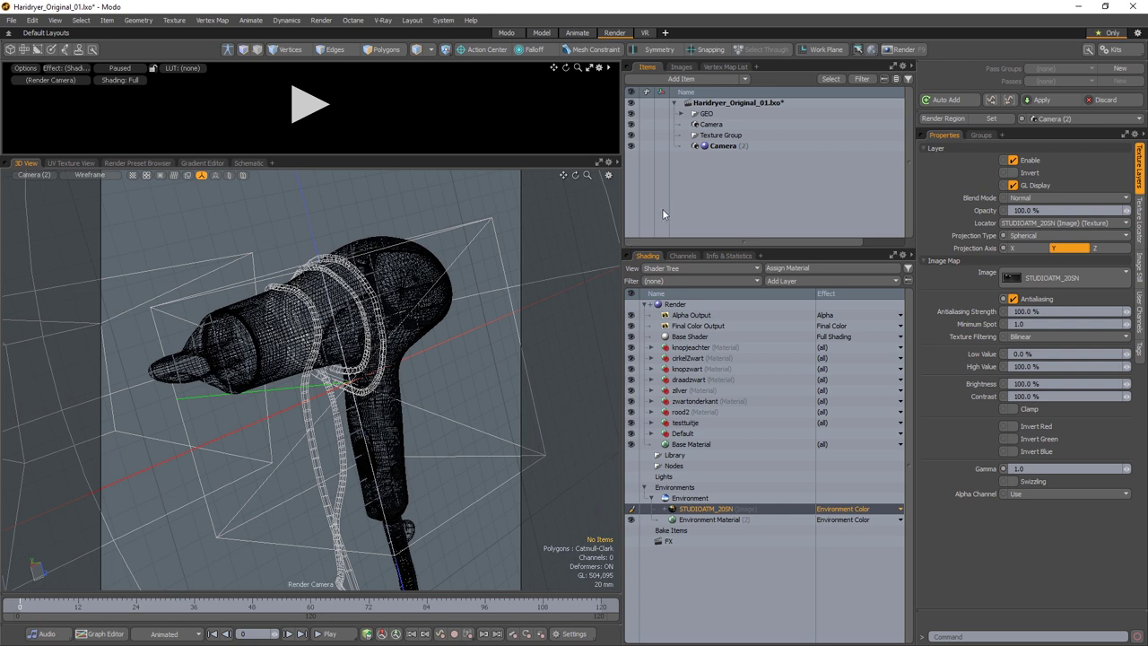
left_click_drag(695, 250, 698, 362)
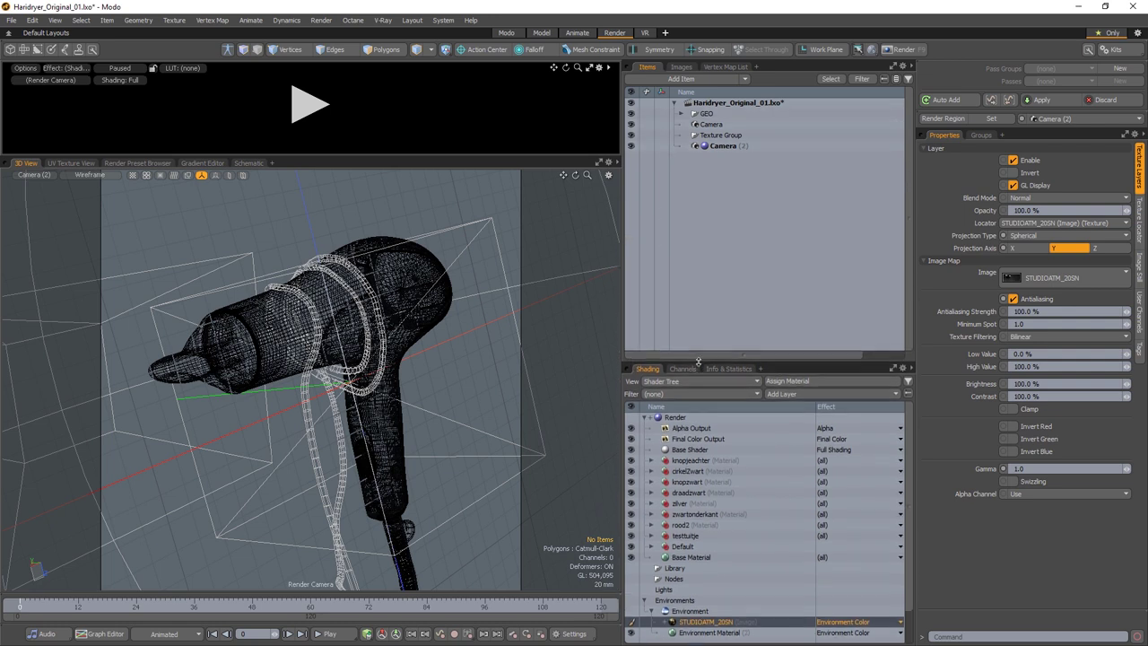
left_click(694, 114)
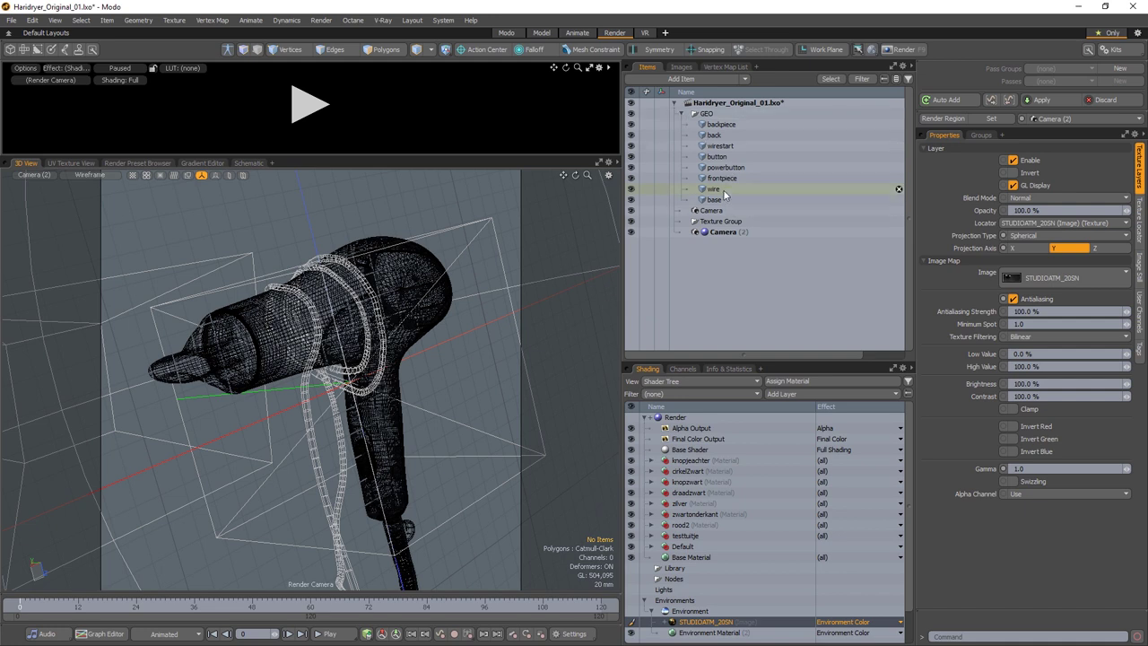
left_click(808, 188)
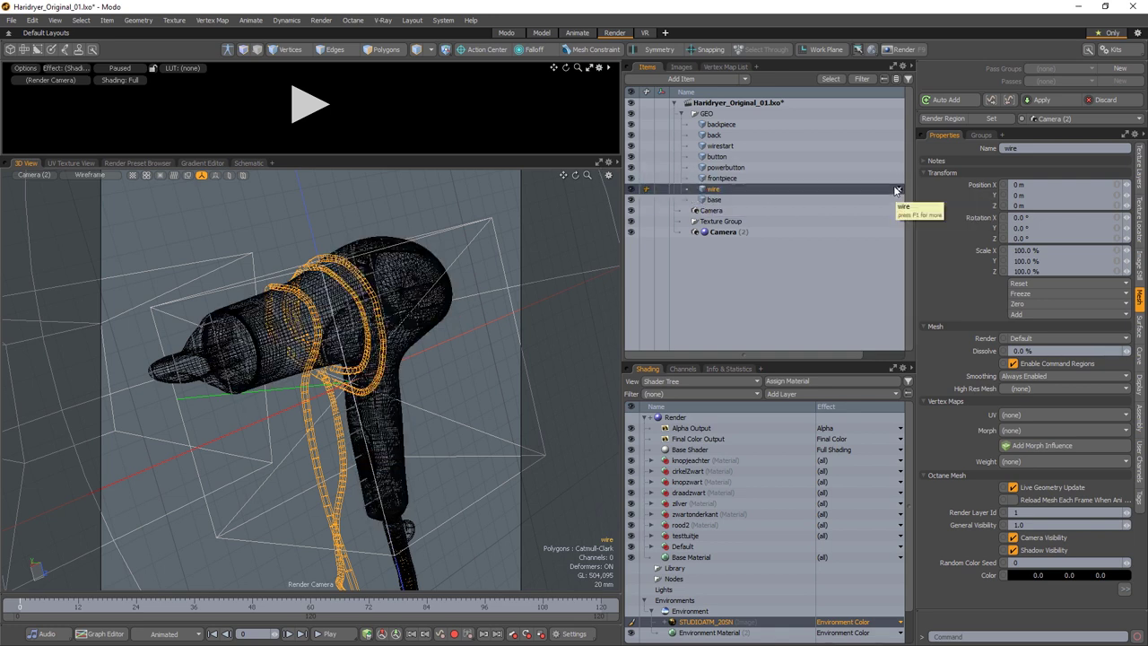
key("Delete")
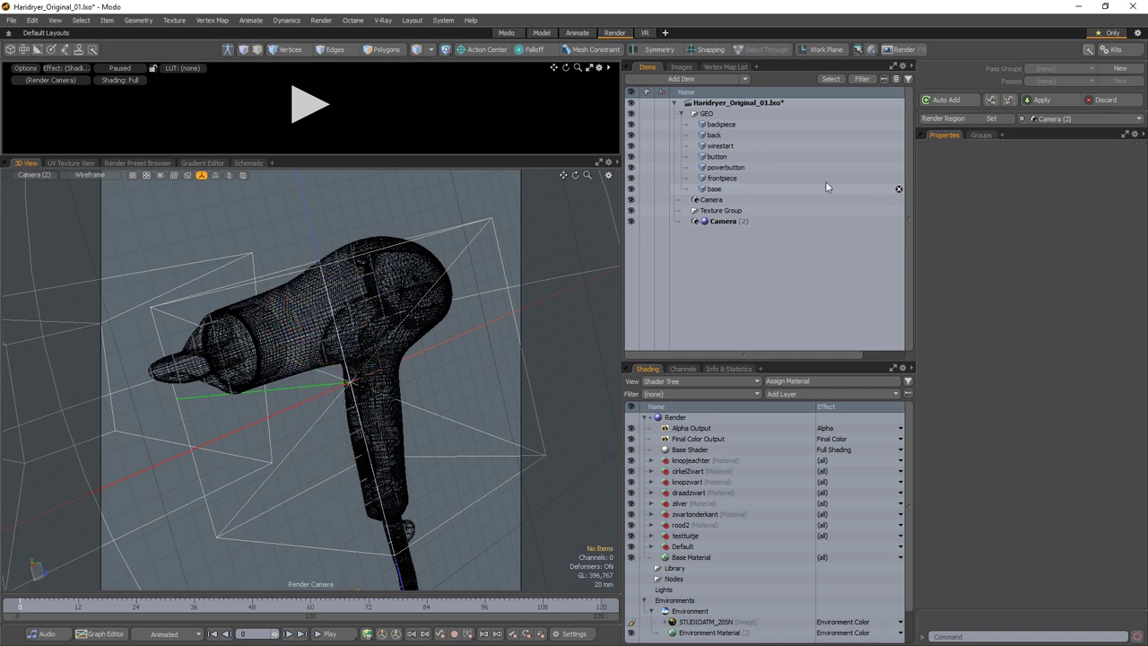
- Switch the viewport to the Front view and select the GEO group
left_click(34, 175)
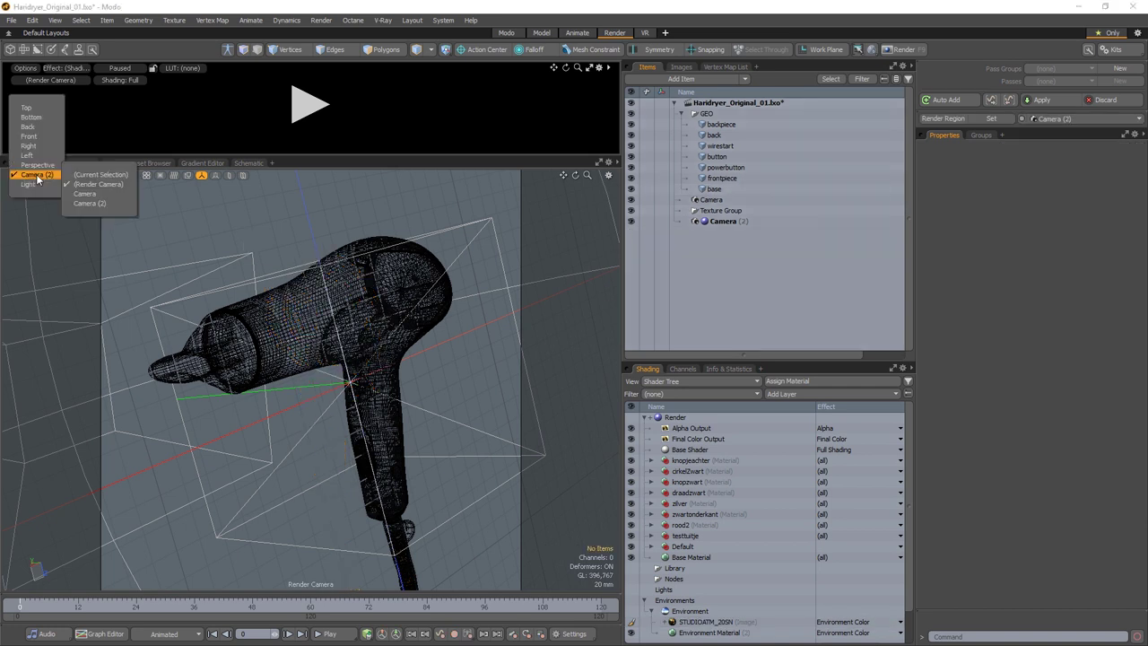
left_click(26, 111)
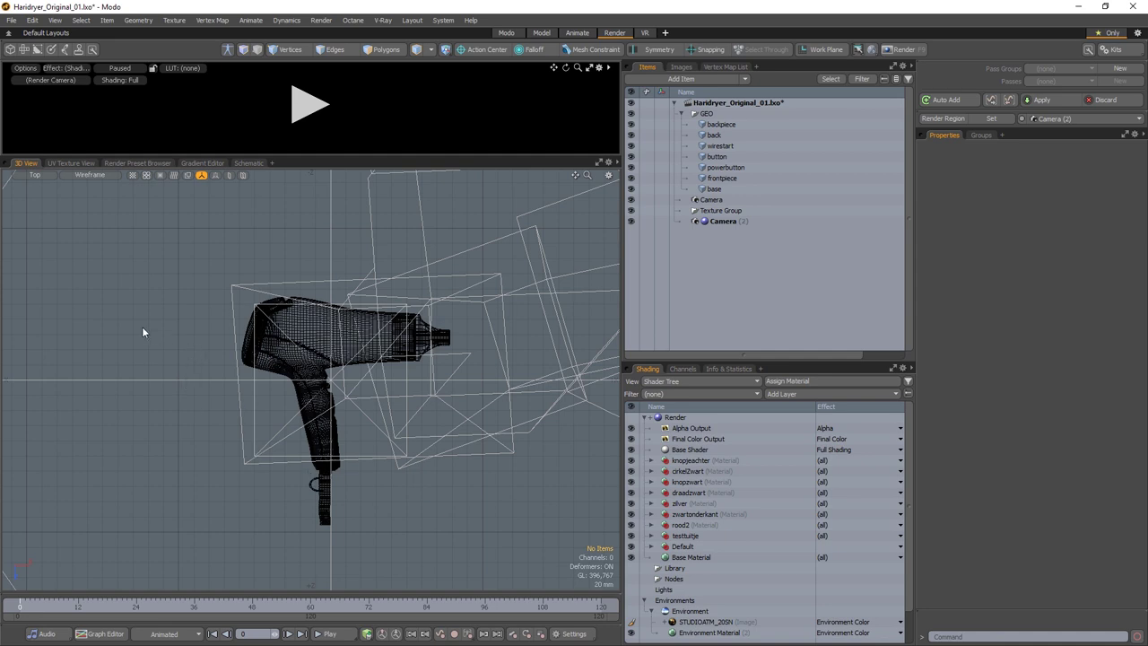
left_click(40, 177)
left_click(36, 207)
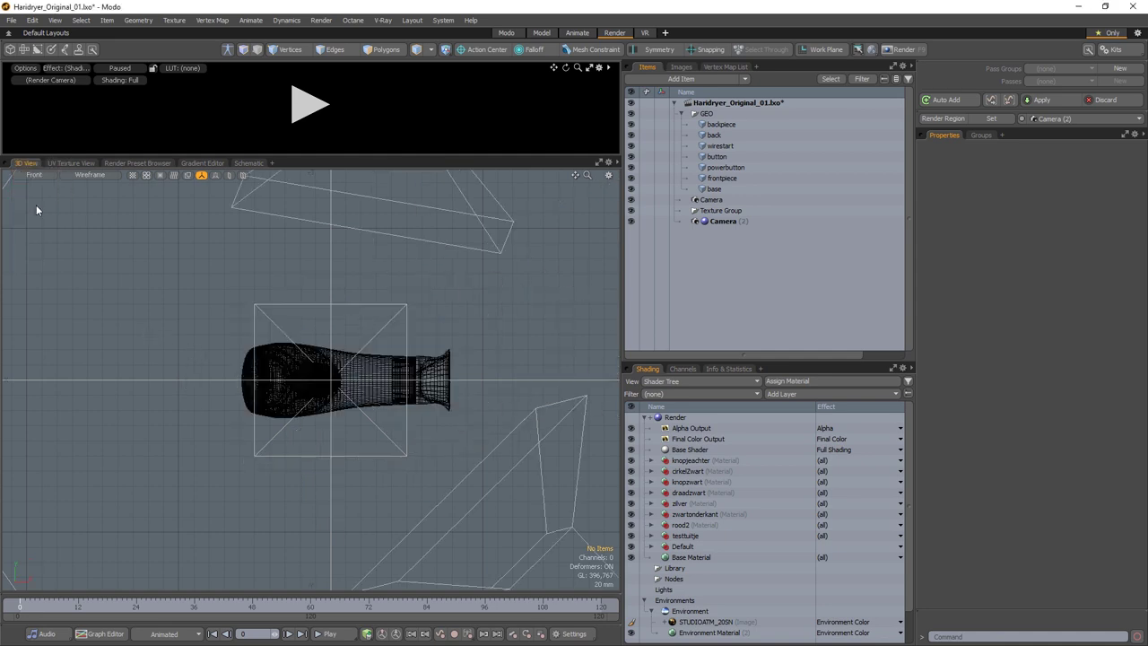
left_click(707, 113)
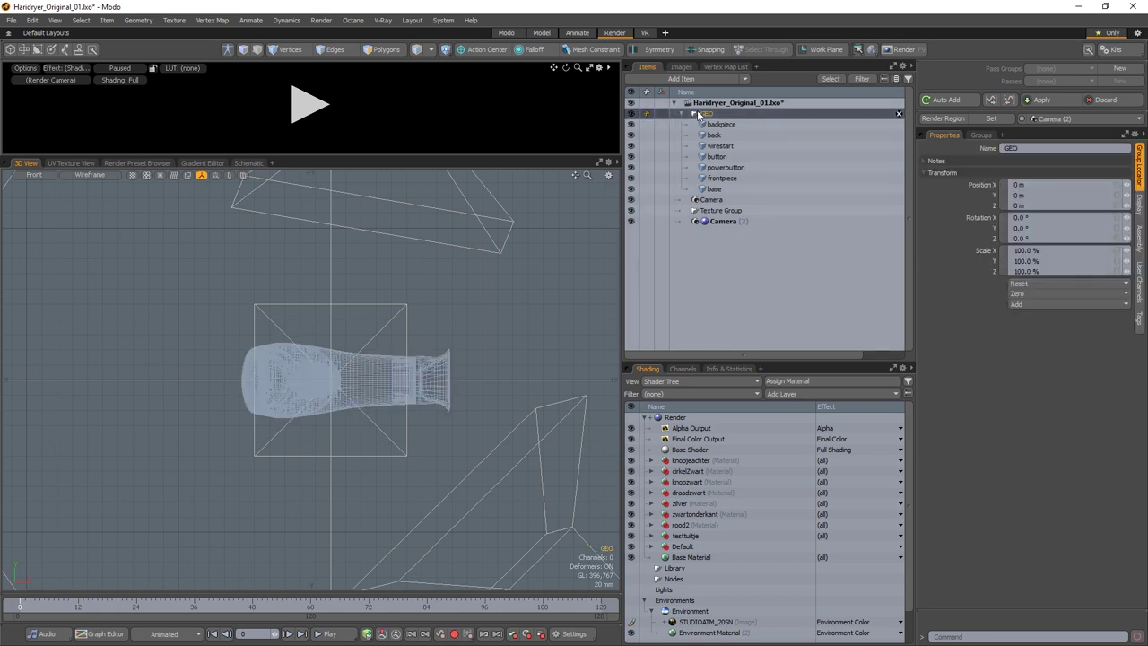
- Set GEO's Rotation X to 90° and Rotation Z to 180°
left_click(1019, 218)
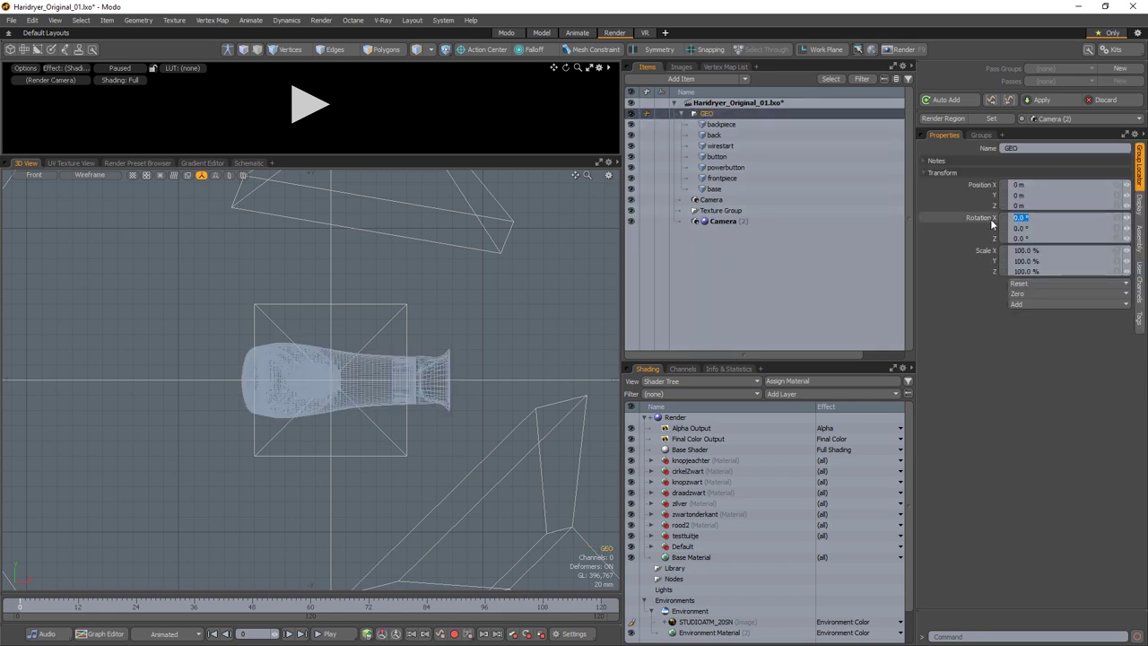
type("90")
key("Return")
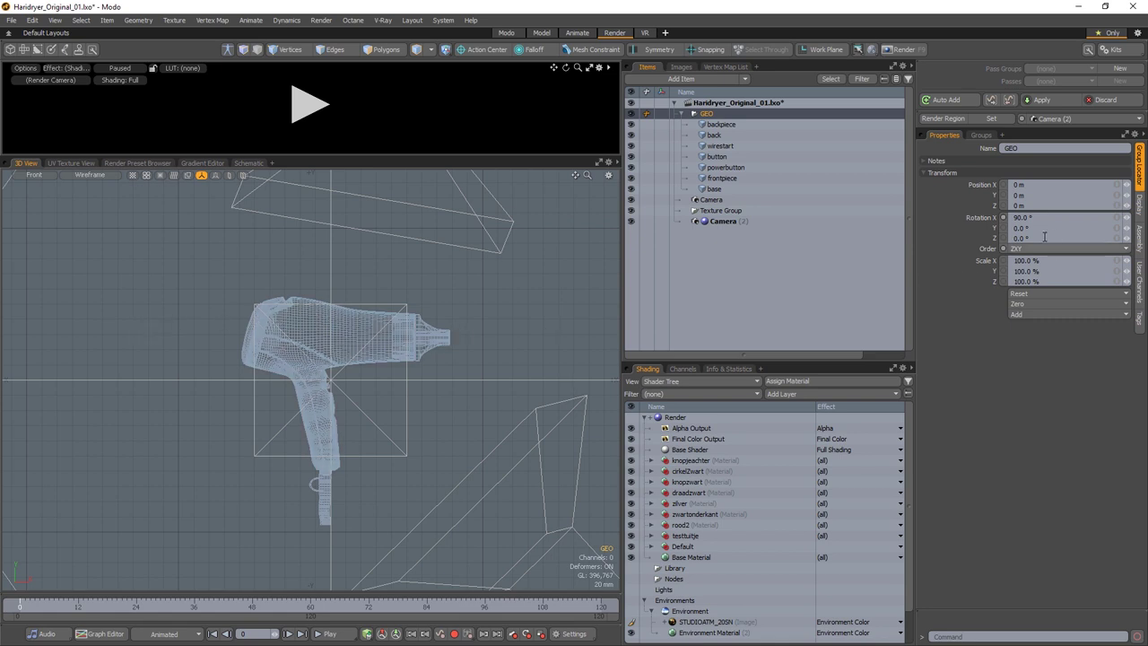
left_click(1005, 238)
type("0")
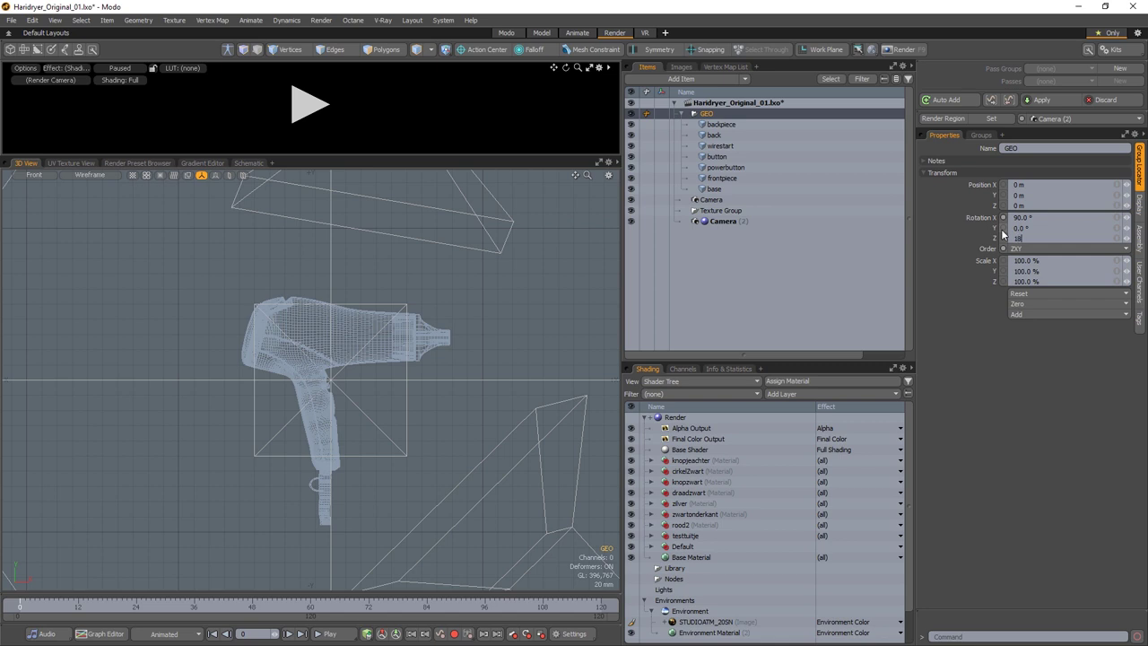
key("Return")
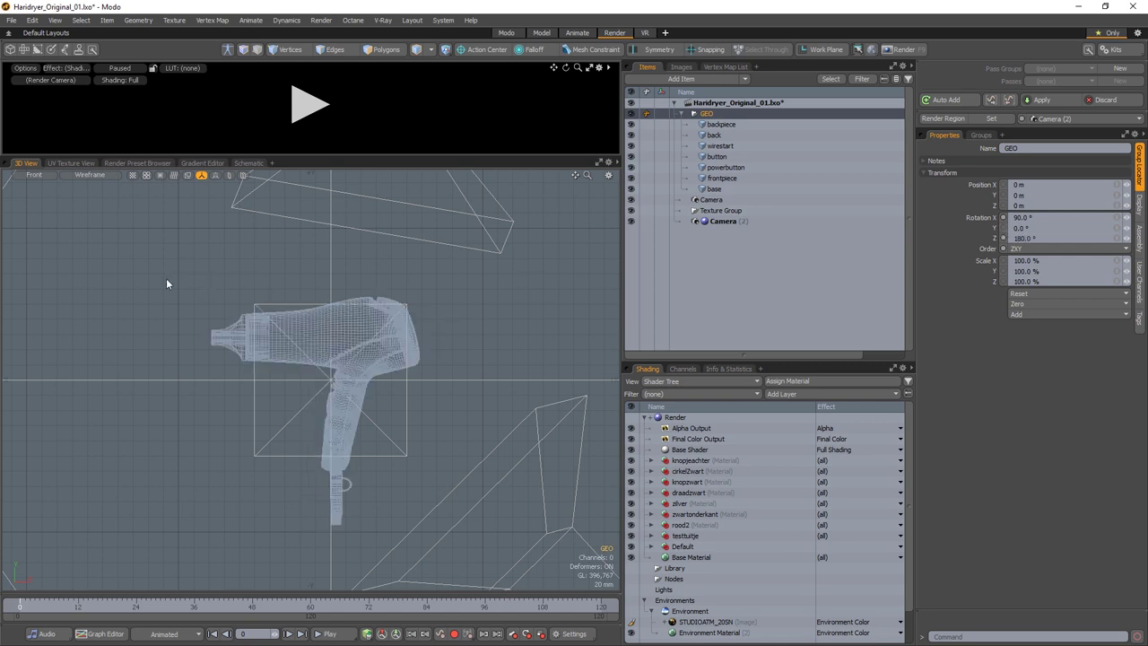
- View through the render camera and set Camera as the Render Camera
left_click(35, 174)
mouse_move(31, 214)
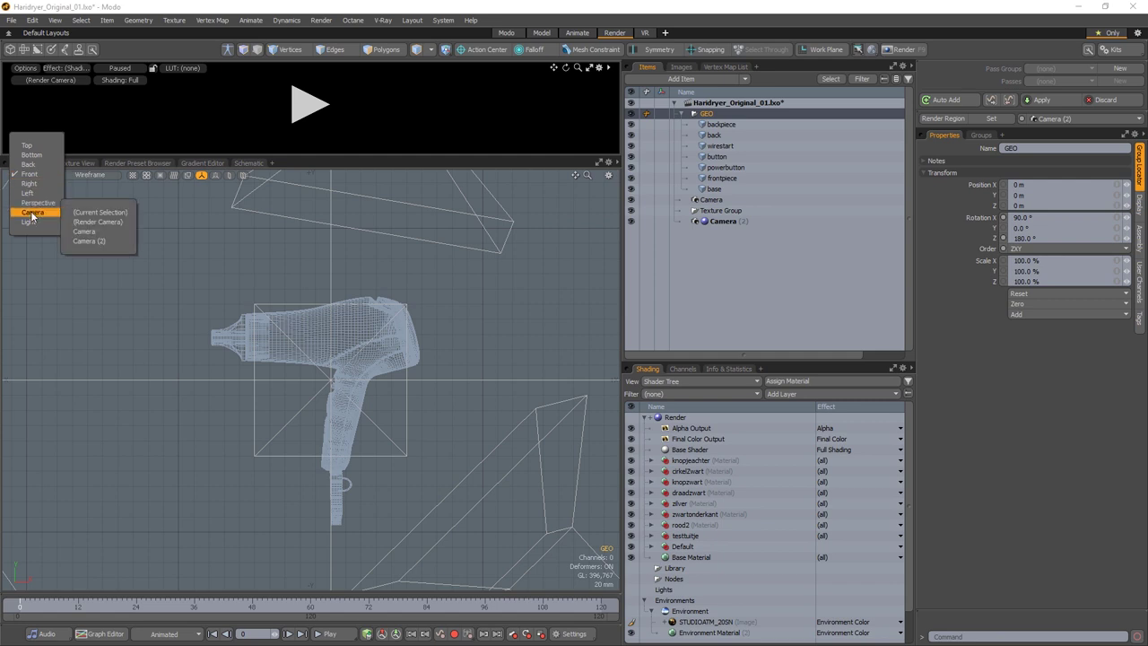
left_click(99, 221)
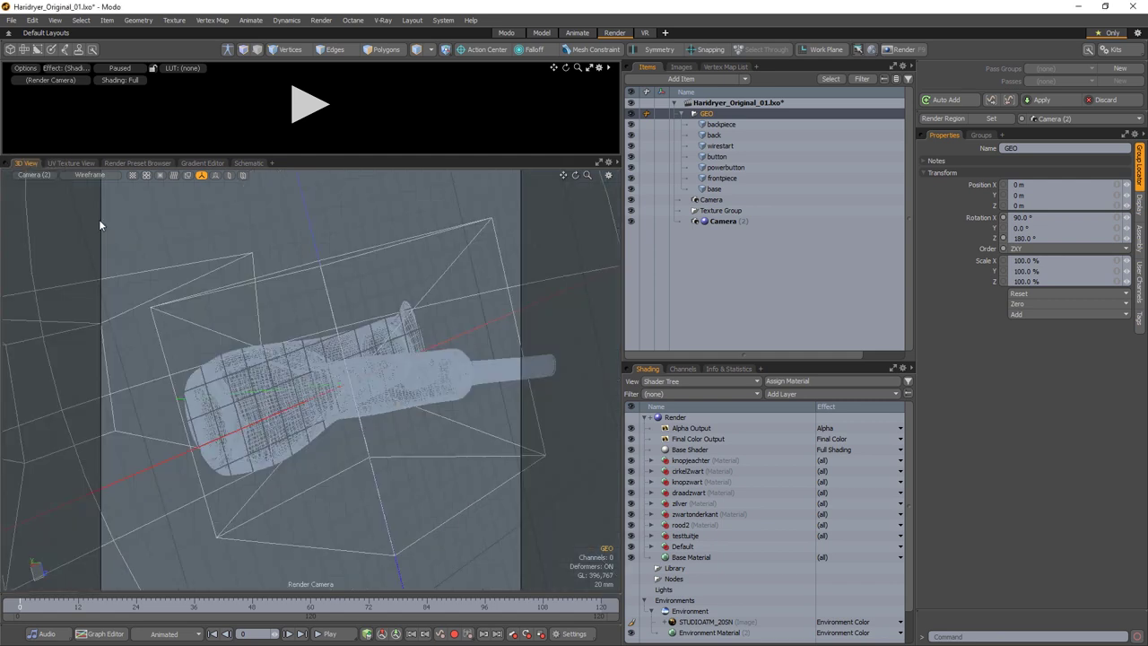
right_click(713, 203)
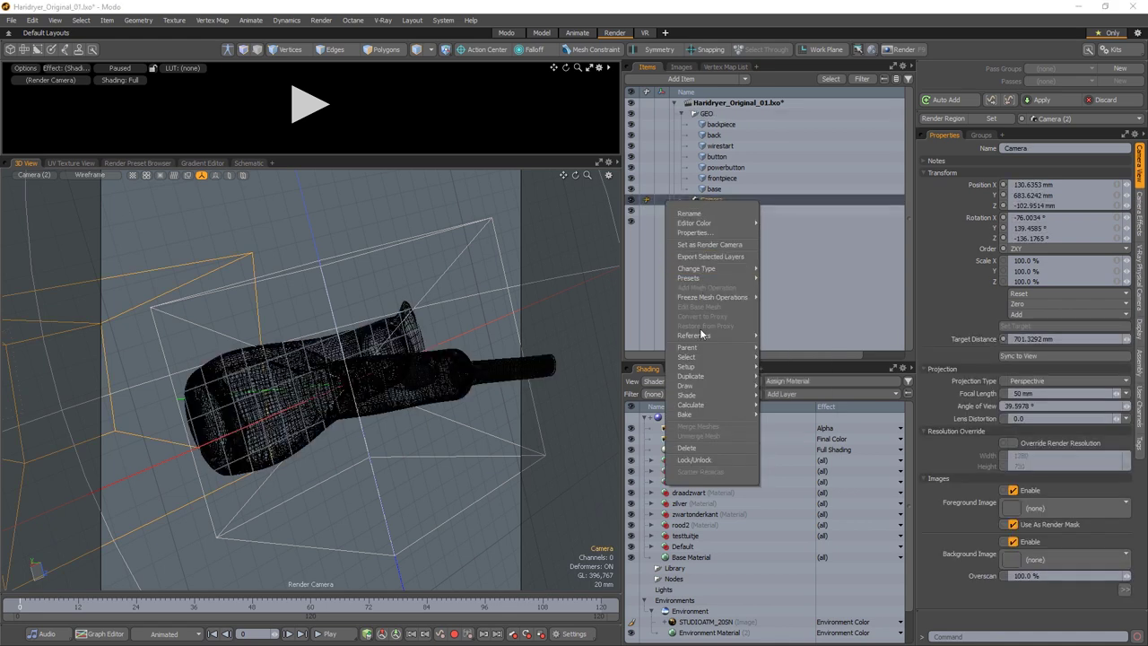
left_click(709, 245)
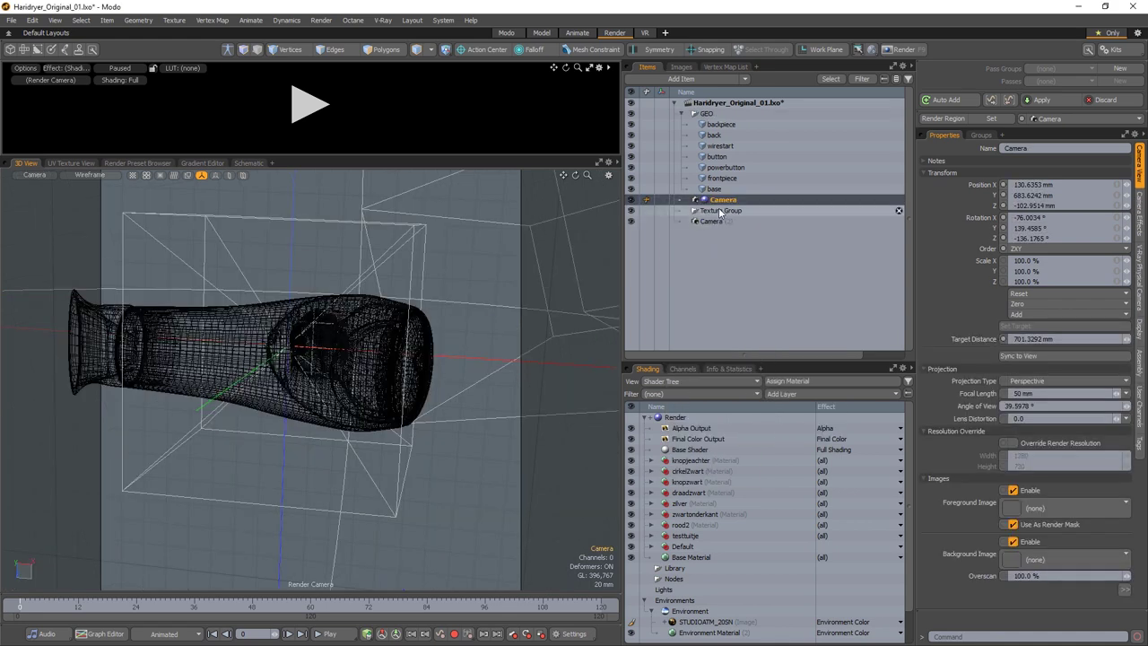
- Reset all camera transforms, set Angle of View to 15°, and dolly out to frame the dryer
left_click(1024, 294)
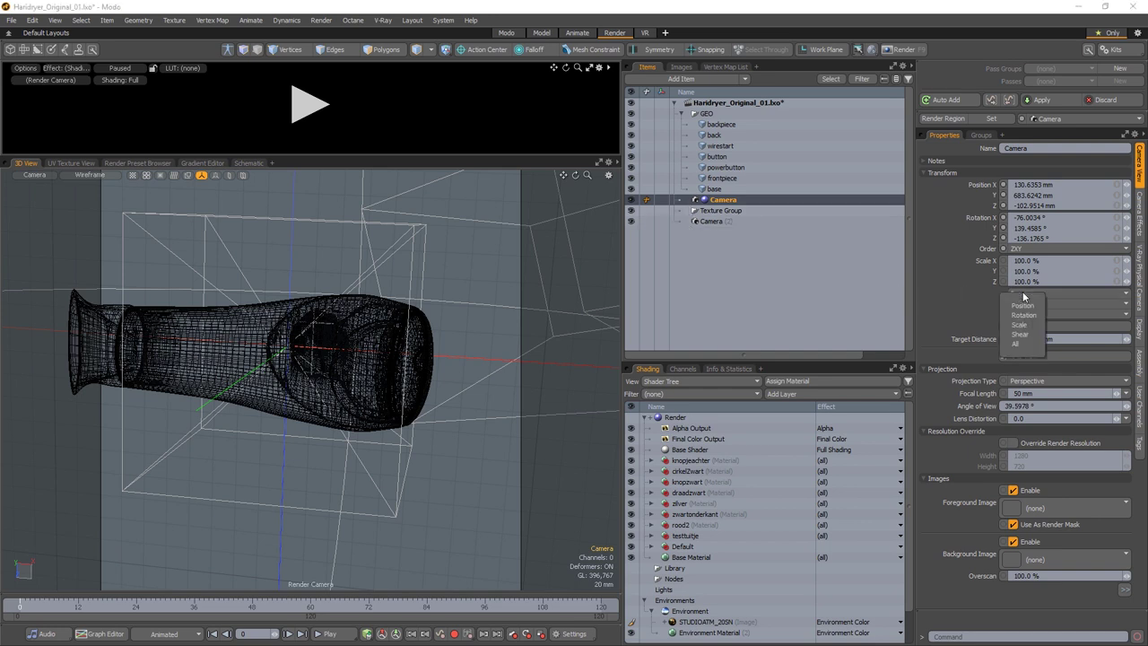
left_click(1016, 343)
scroll(464, 305, "down", 5)
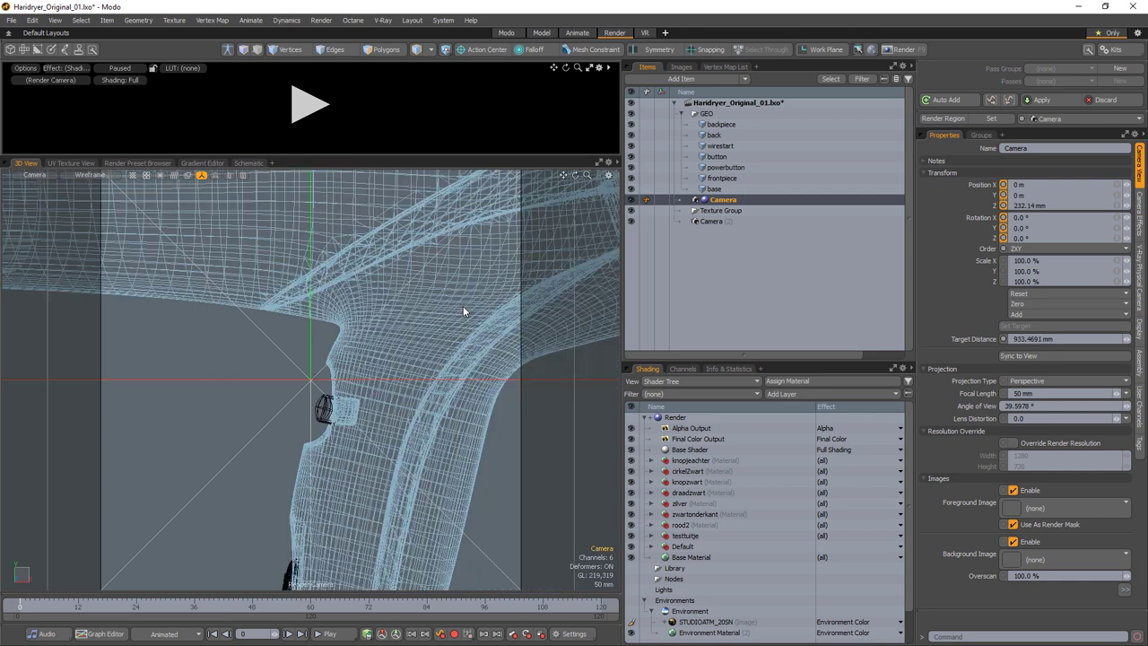
scroll(463, 306, "down", 5)
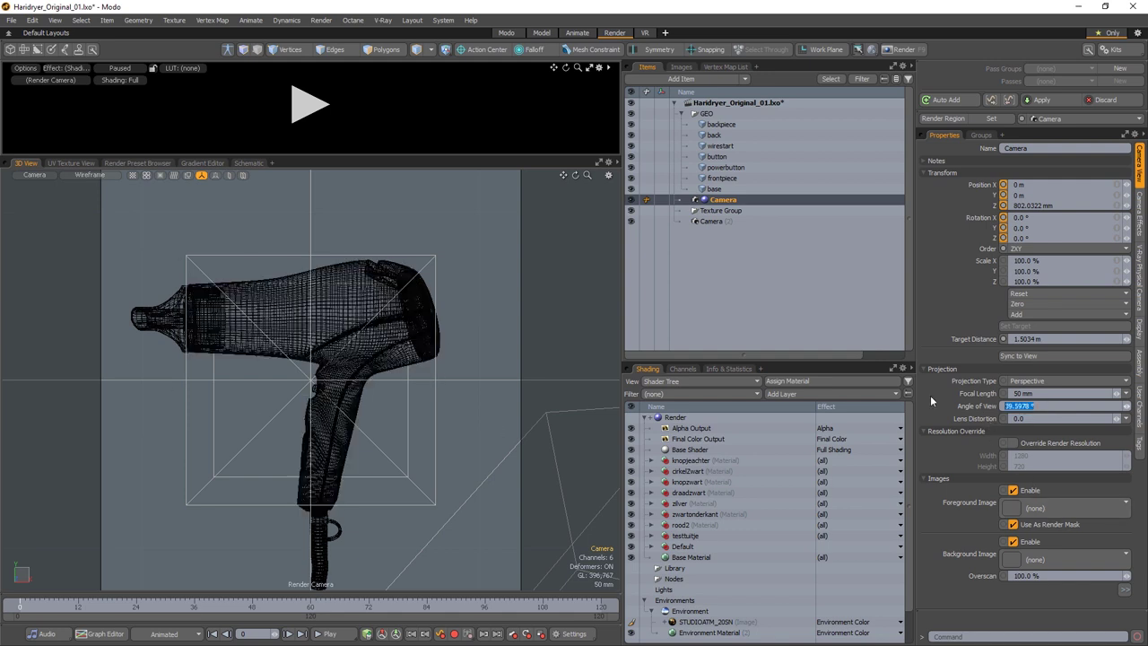
type("15")
key("Return")
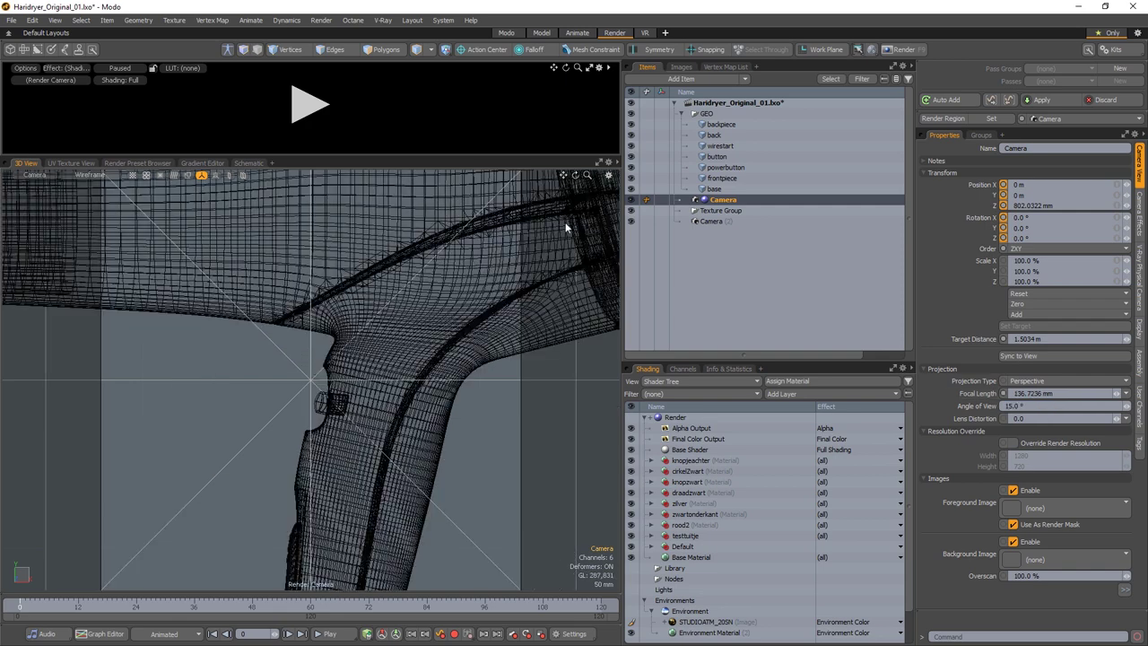
left_click_drag(588, 175, 556, 176)
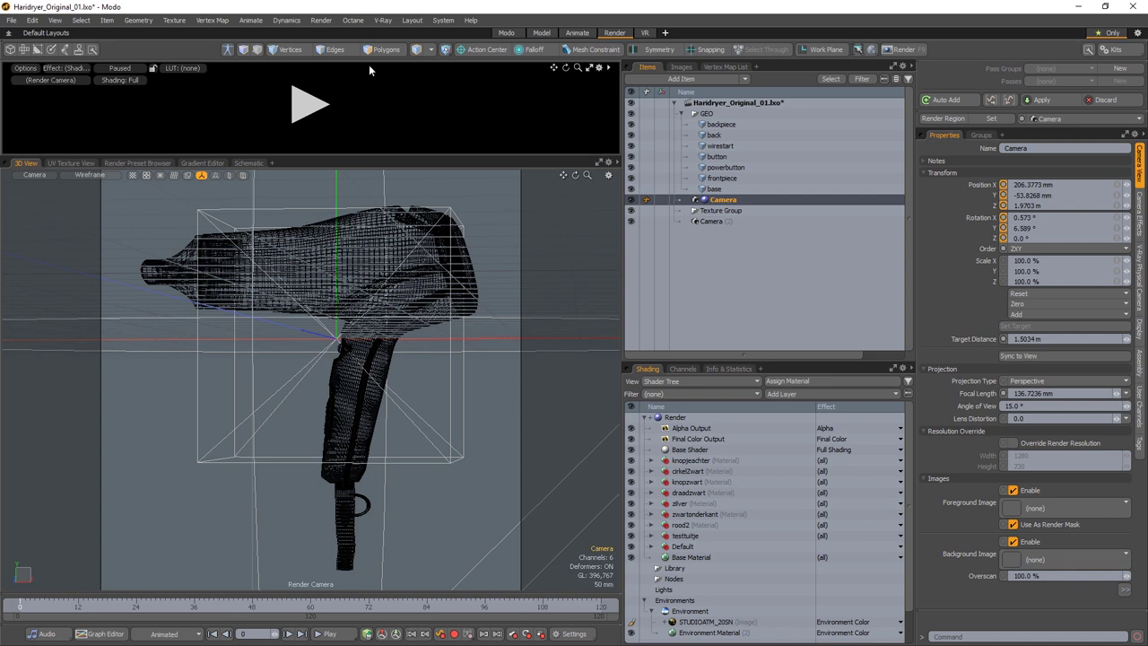
- Start an interactive V-Ray CPU test render through the new camera
left_click(385, 20)
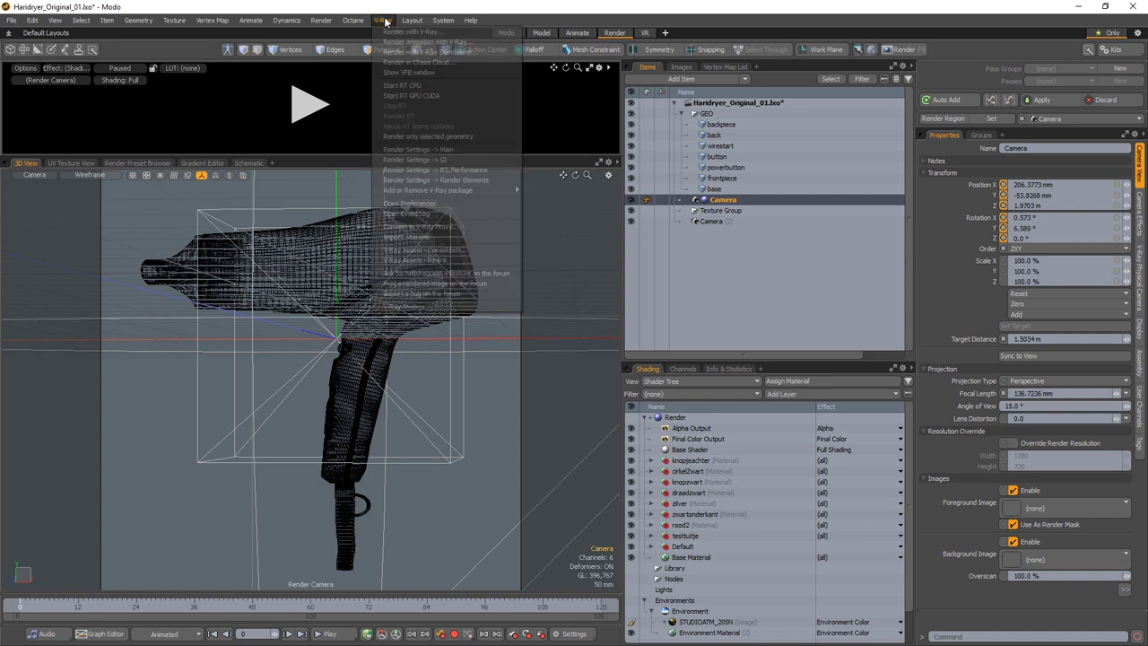
left_click(424, 93)
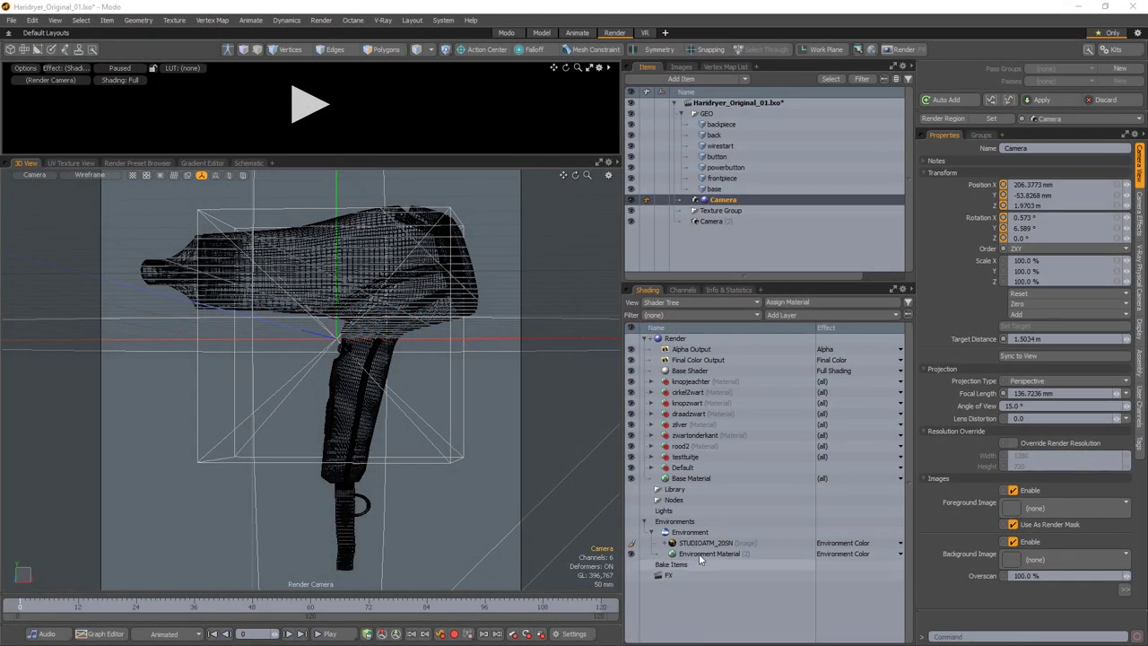
- Set the Environment's HDR Light Studio Connection Renderer to VRay and start the connection
left_click(695, 533)
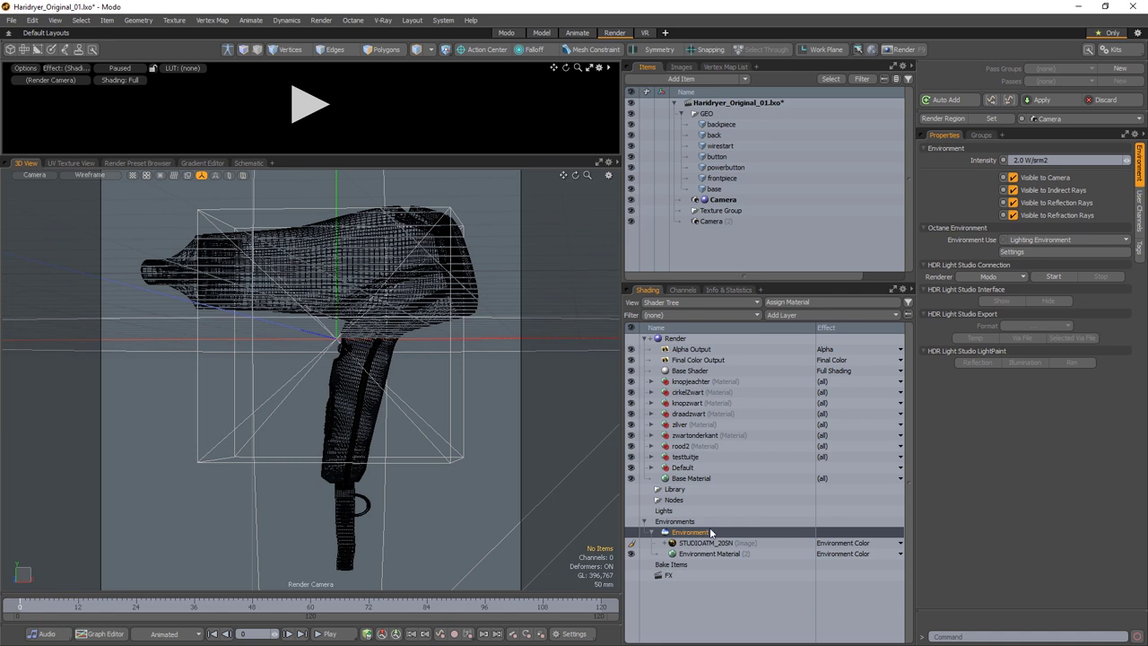
left_click(1008, 276)
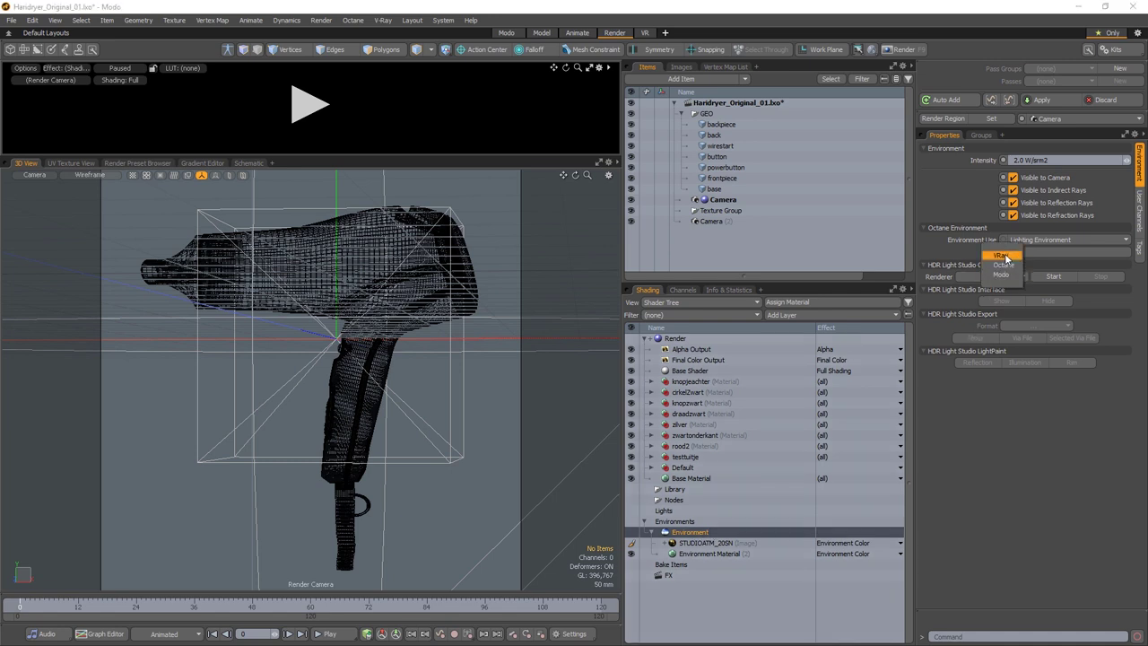
left_click(1004, 258)
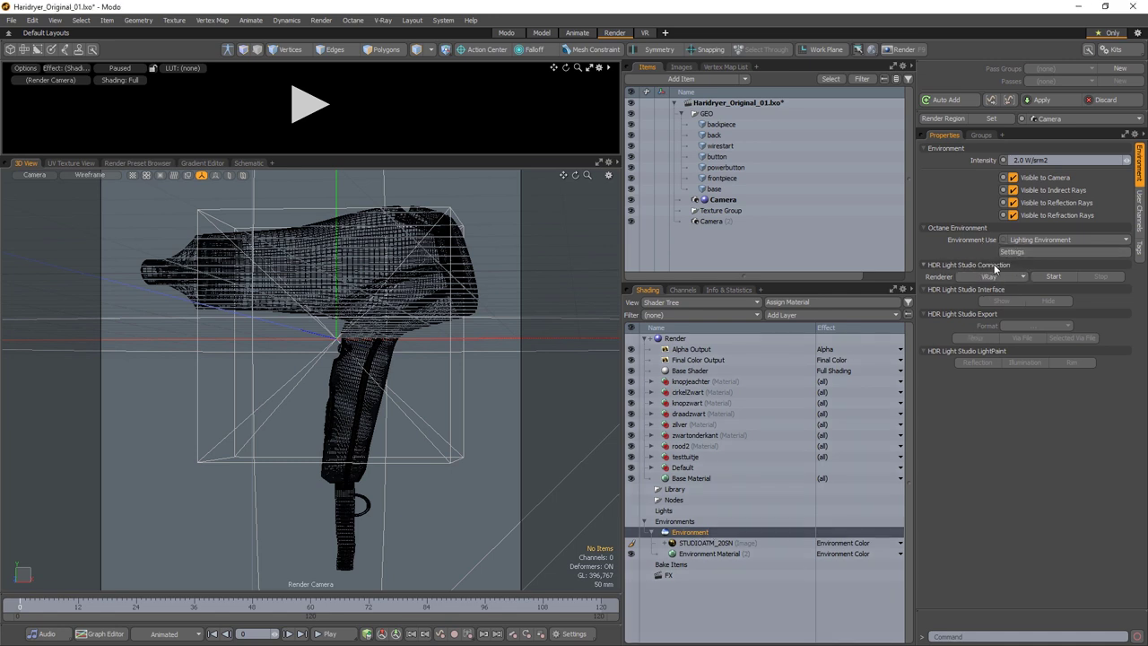
left_click(1055, 278)
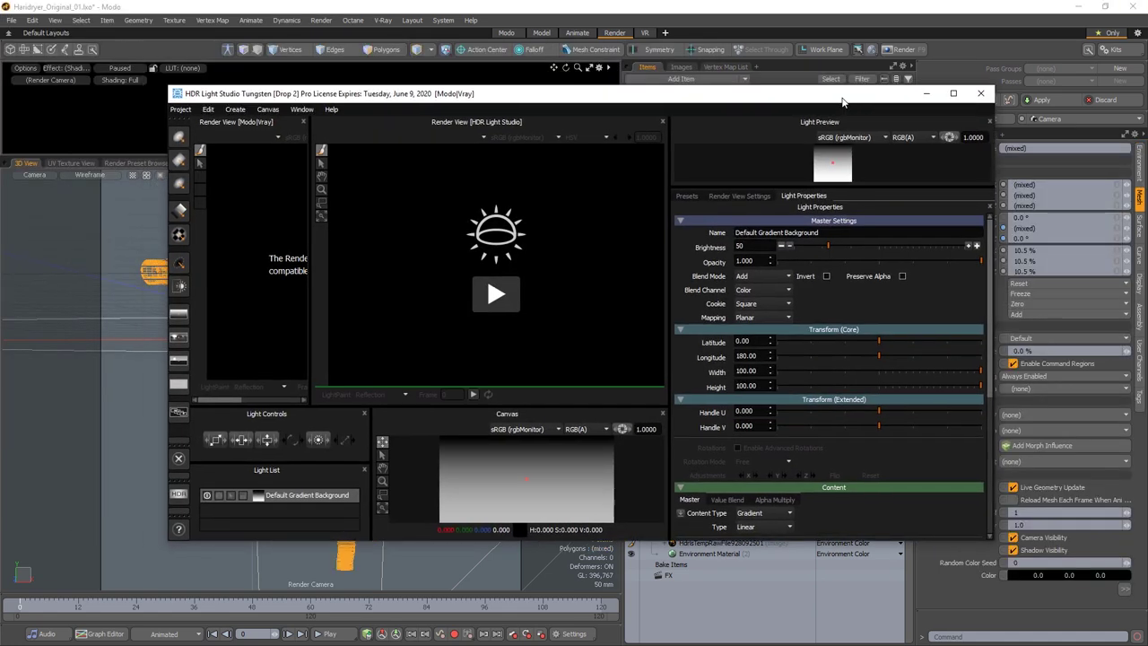
- Maximize HDR Light Studio, resize the panels, and close the Render View [Modo|Vray] panel
double_click(843, 96)
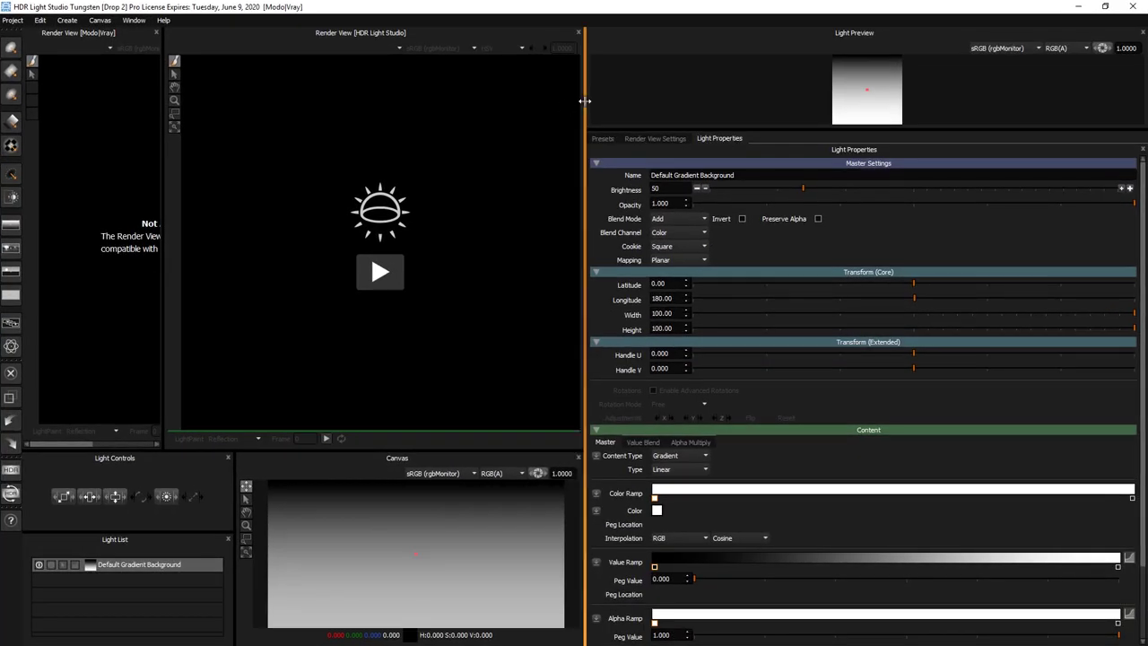
left_click_drag(584, 102, 773, 111)
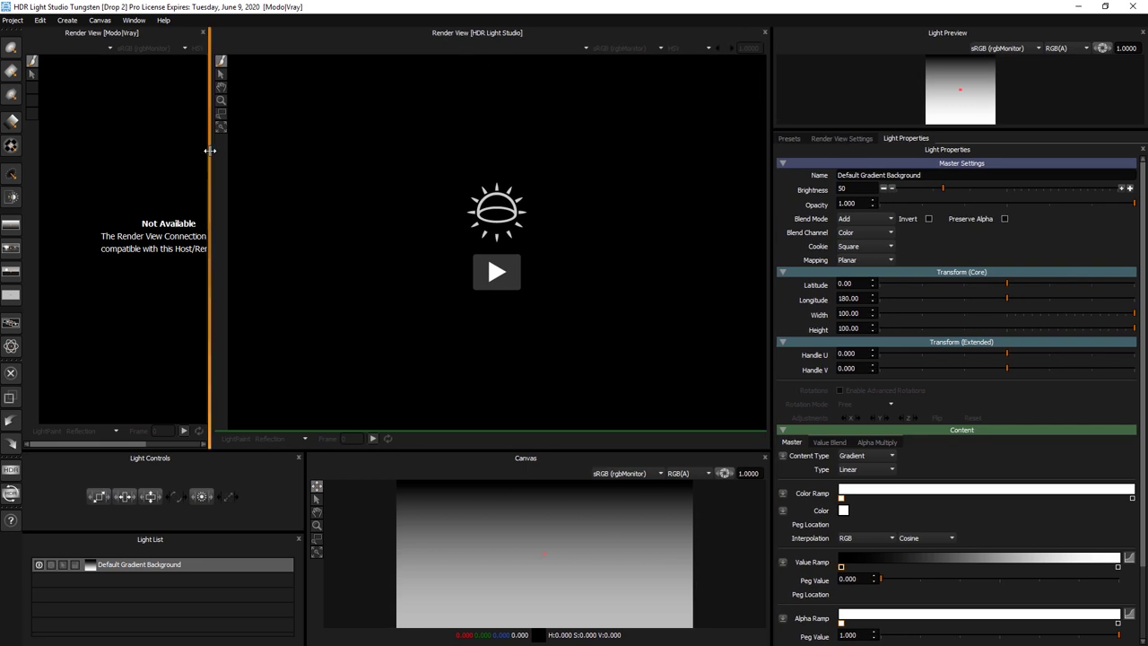
left_click_drag(211, 149, 308, 155)
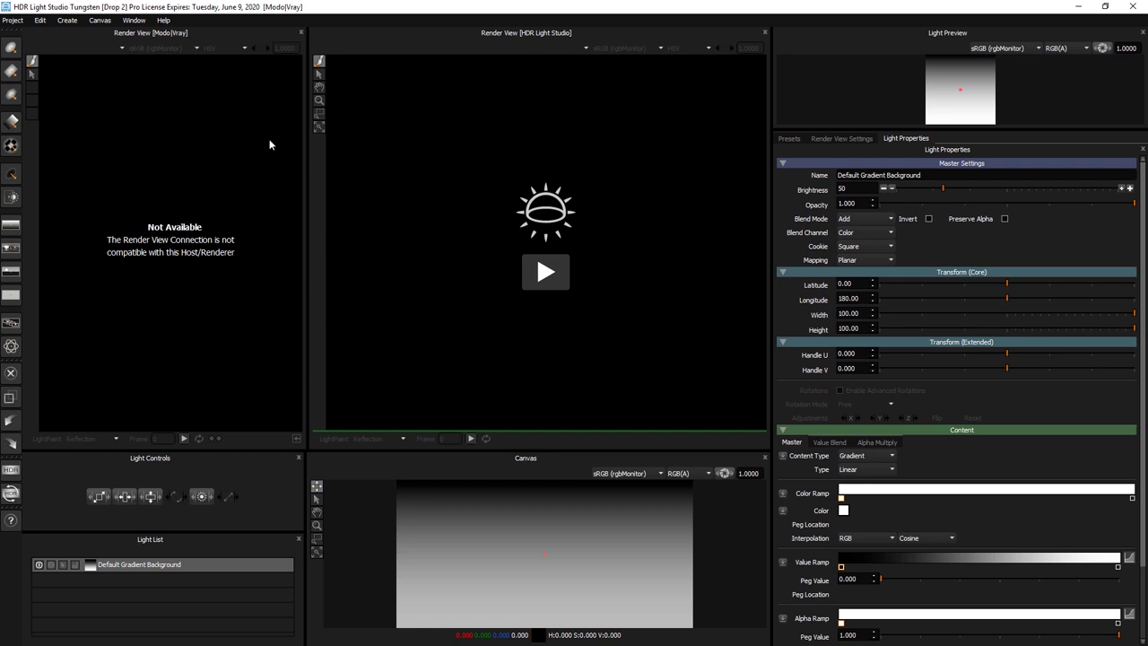
left_click(301, 33)
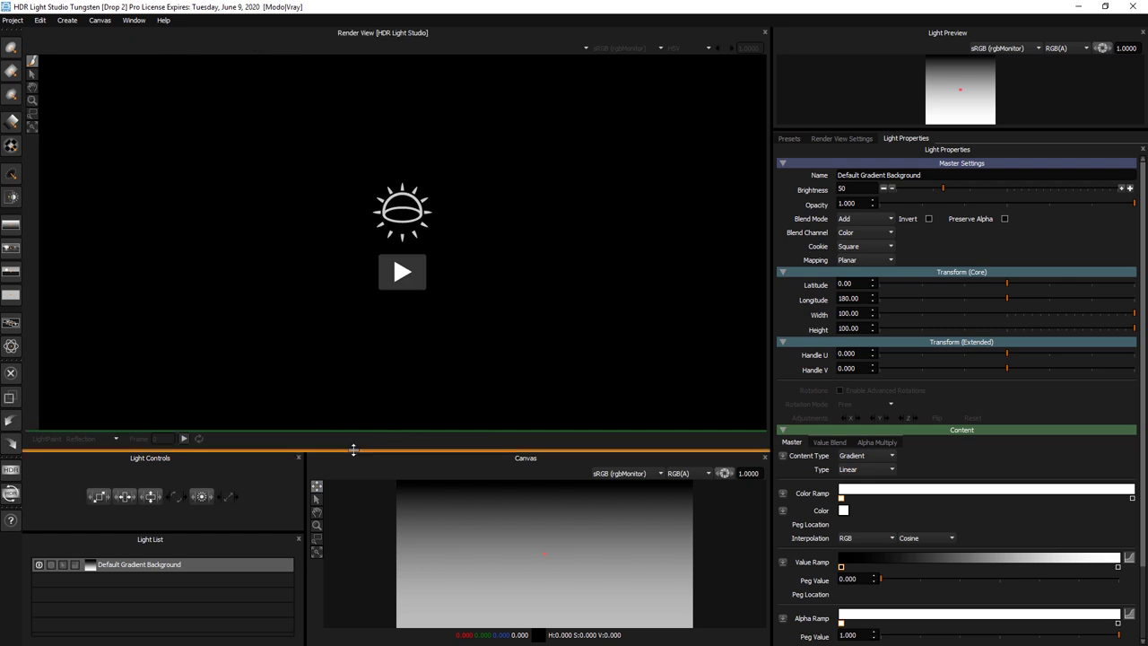
left_click_drag(353, 450, 353, 438)
- Import the scene geometry and set the render Image Width to 600
left_click(402, 266)
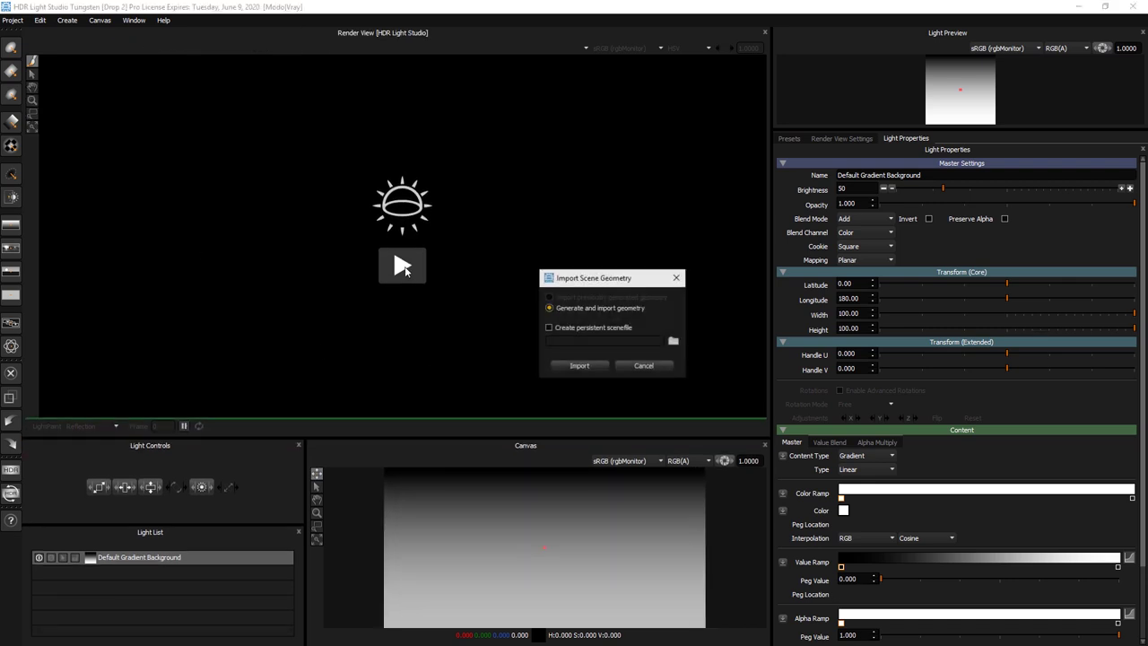
left_click(579, 366)
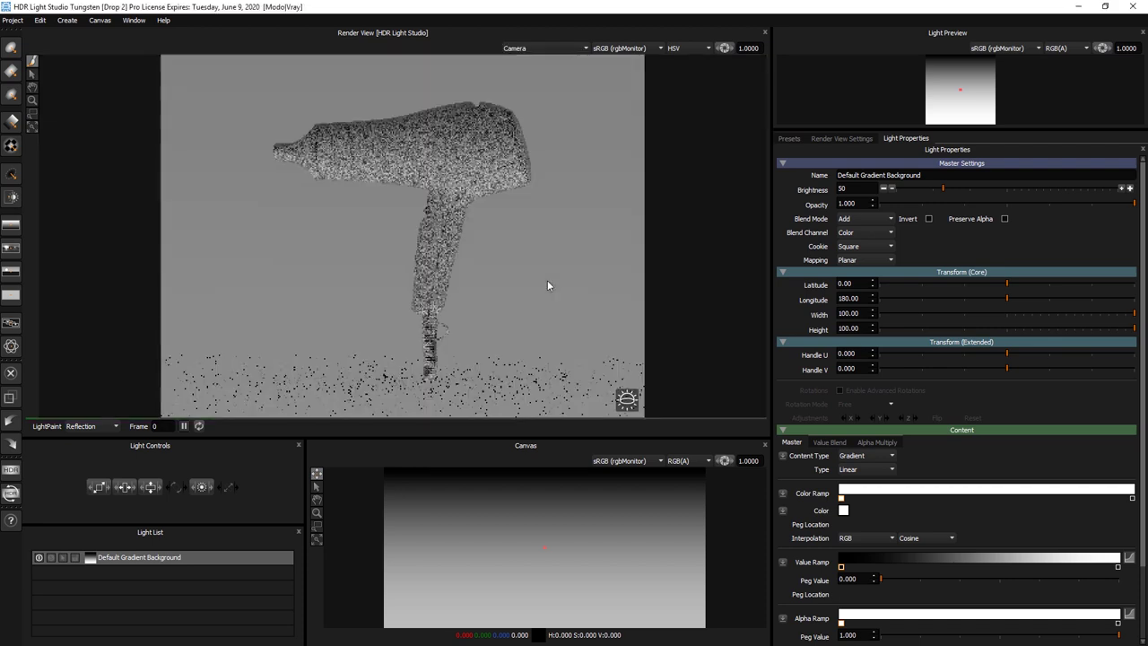
left_click(858, 138)
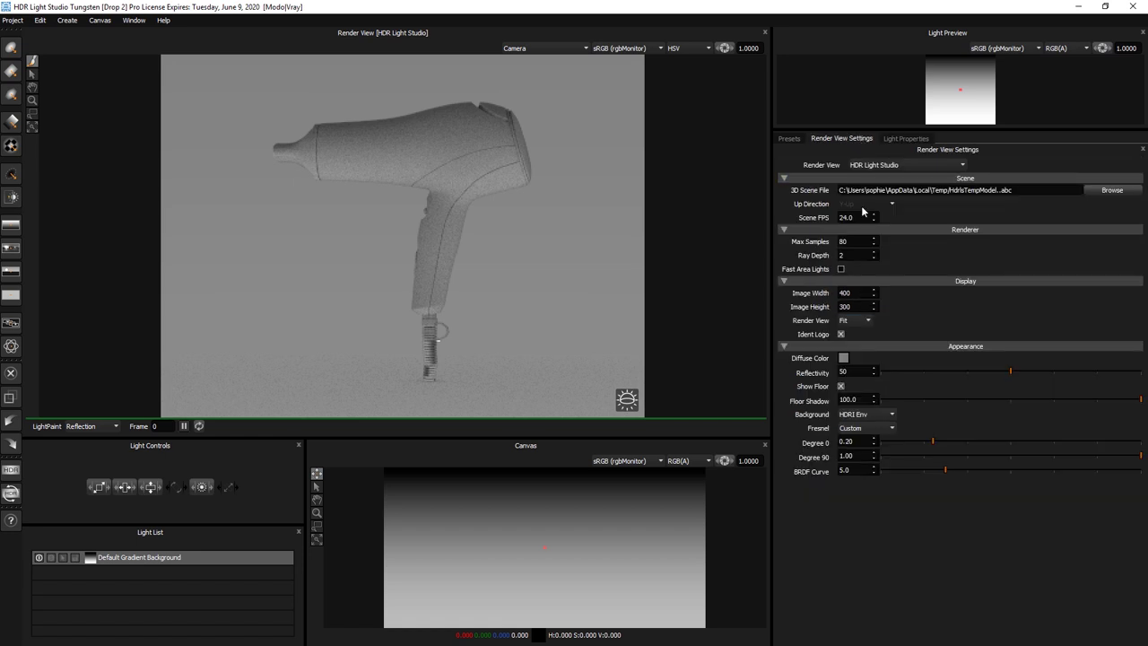
double_click(845, 293)
type("6")
key("Tab")
- Zoom and pan the render view onto the hairdryer and enlarge the canvas panels
left_click(33, 114)
left_click_drag(252, 87, 581, 352)
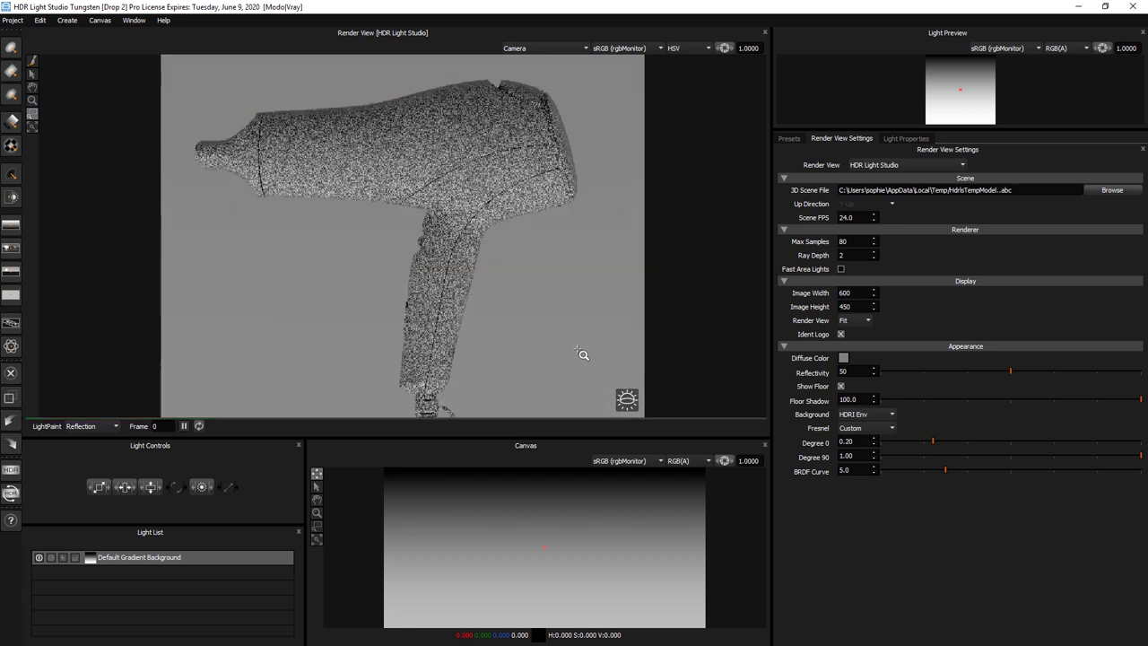
left_click(32, 88)
left_click_drag(382, 160, 405, 161)
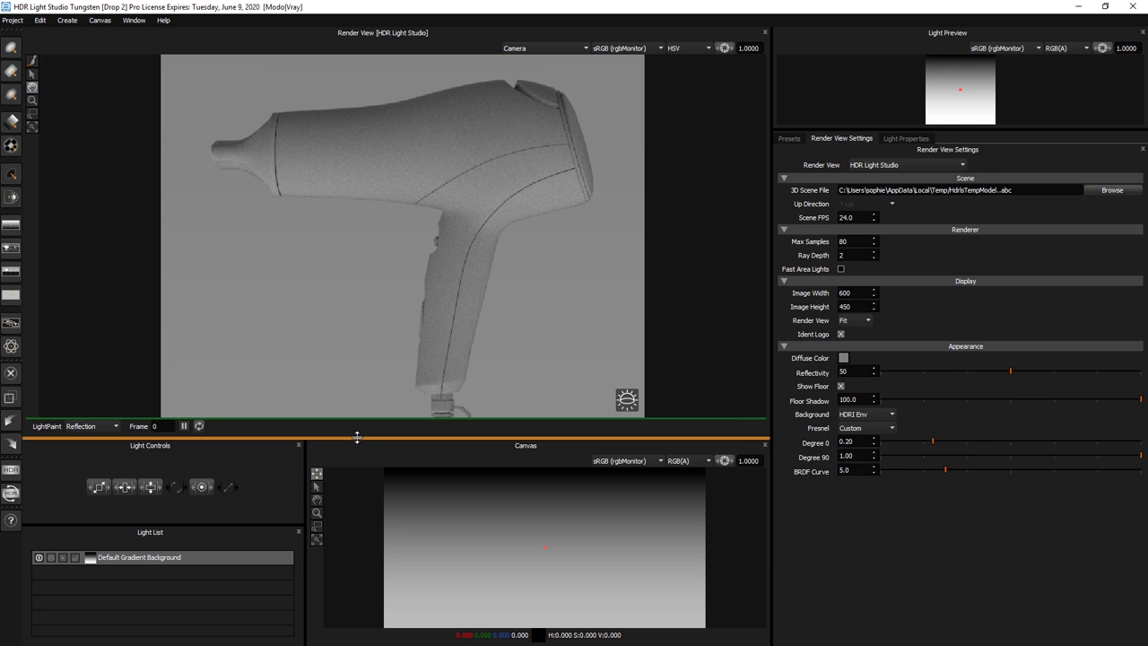
left_click_drag(357, 437, 351, 395)
left_click(174, 536)
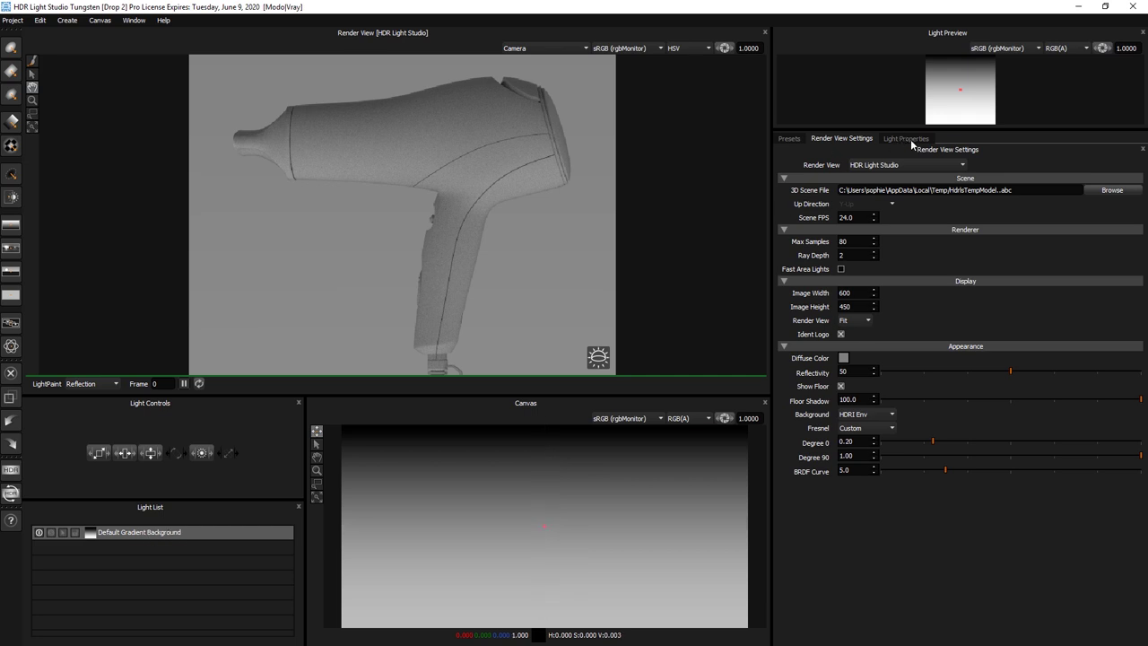
- Lower the Default Gradient Background brightness from 50 through 25 and 13 to 6
left_click(906, 139)
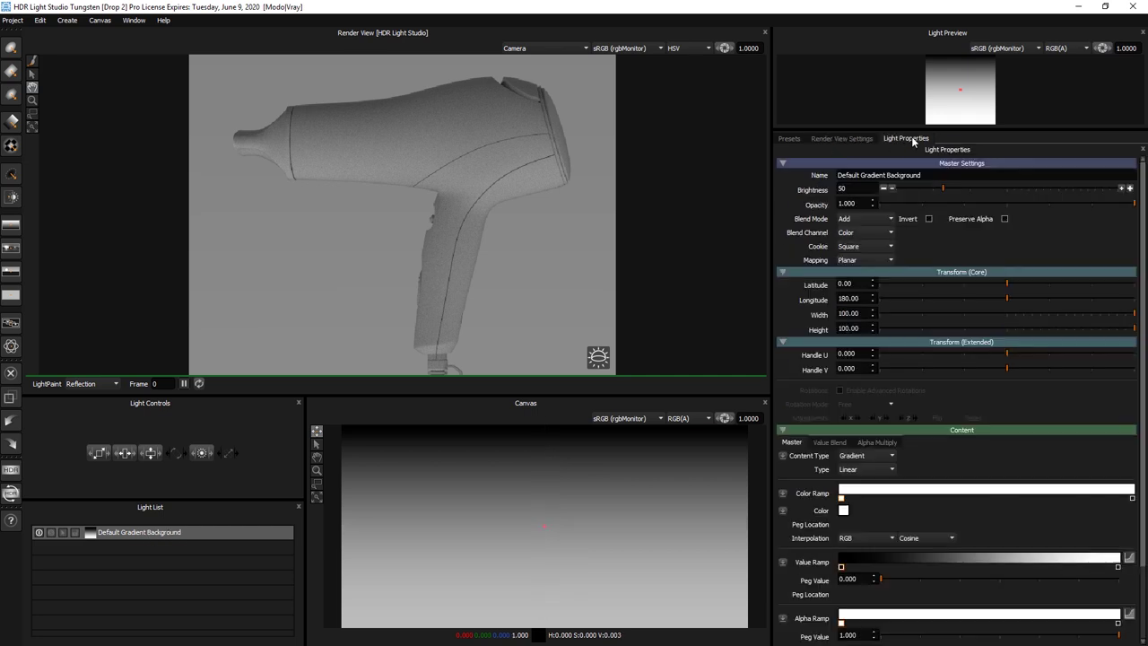
left_click(884, 190)
left_click(884, 190)
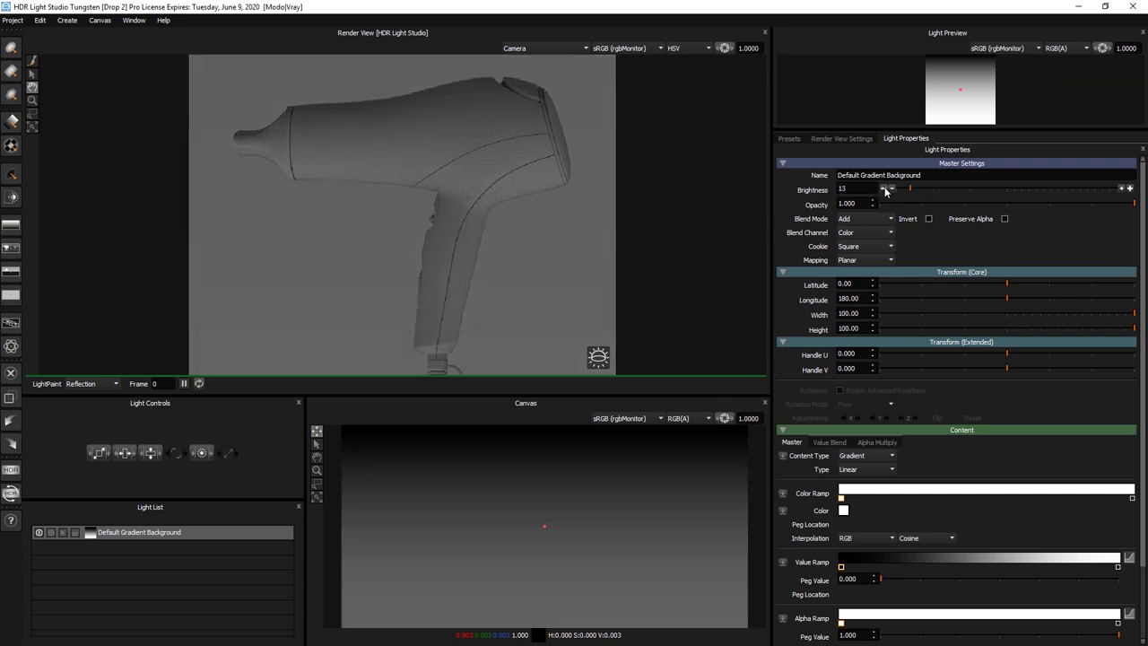
left_click(884, 191)
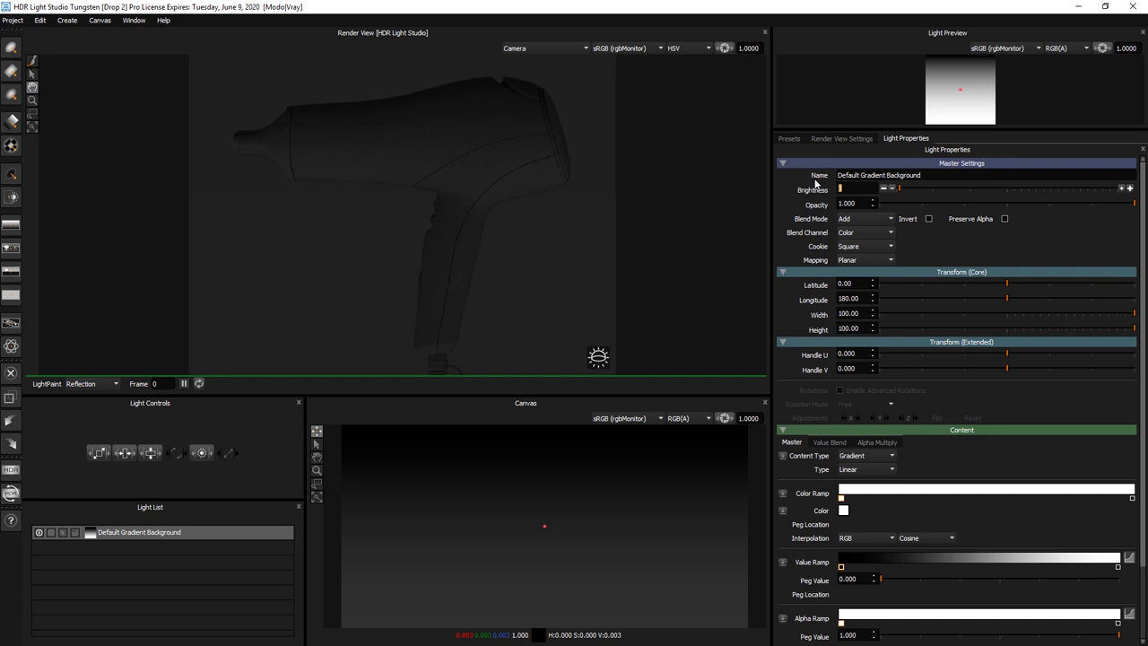
- Drop the Half Light 1 StudioLights preset onto the render view as a highlight along the dryer's top
left_click(788, 140)
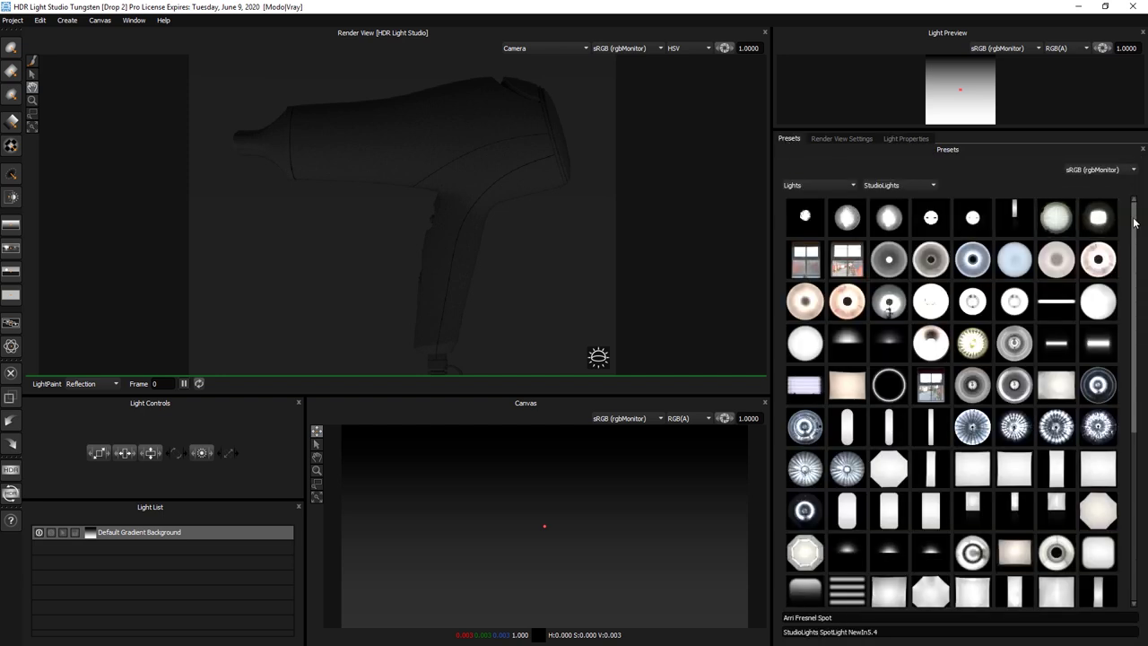
left_click_drag(1136, 224, 1141, 398)
scroll(849, 323, "up", 7)
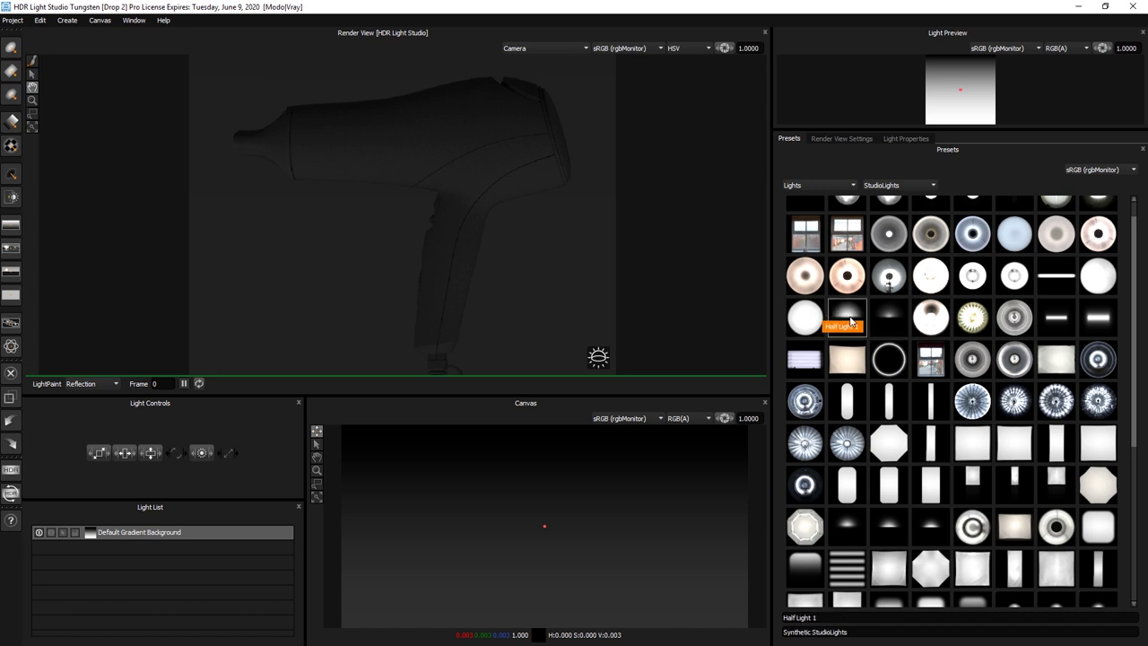
left_click_drag(851, 321, 580, 162)
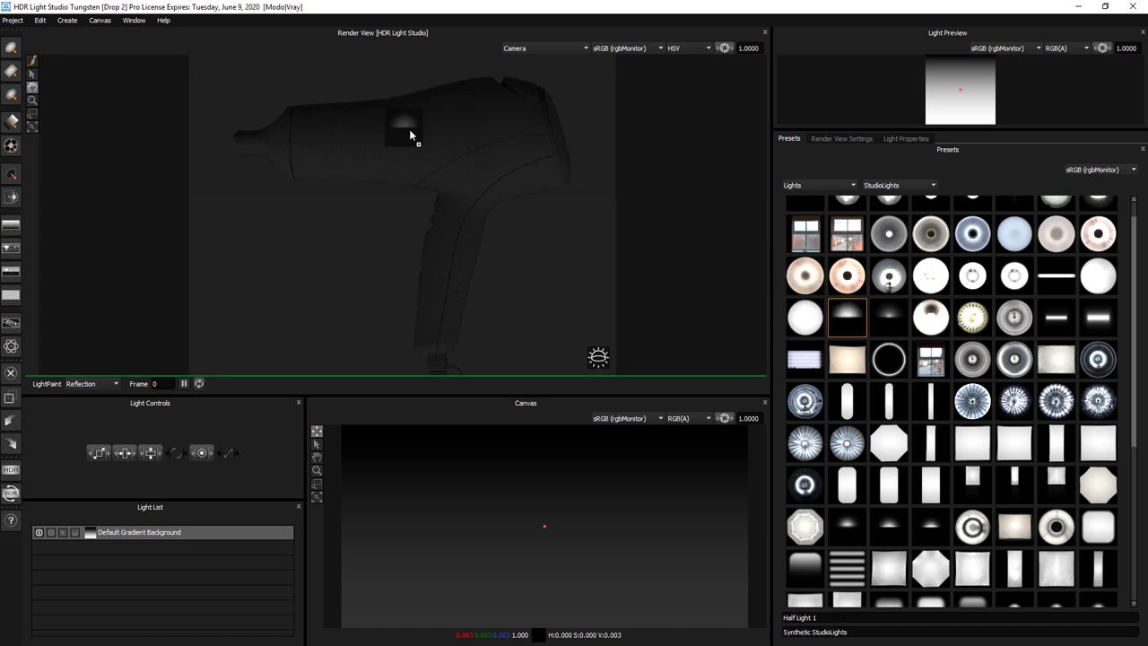
left_click_drag(410, 132, 410, 131)
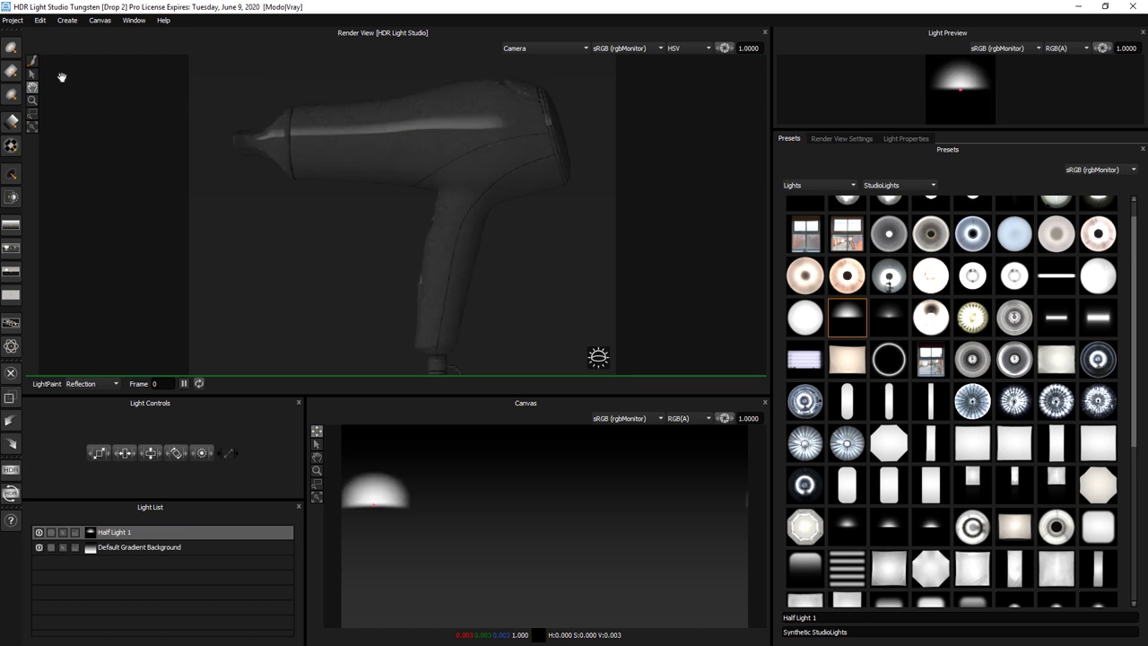
- LightPaint Half Light 1's reflection into a streak along the top of the dryer body
left_click(33, 61)
mouse_move(424, 126)
left_mouse_down()
mouse_move(541, 104)
mouse_move(481, 109)
mouse_move(501, 91)
mouse_move(491, 130)
mouse_move(529, 112)
mouse_move(478, 123)
left_mouse_up()
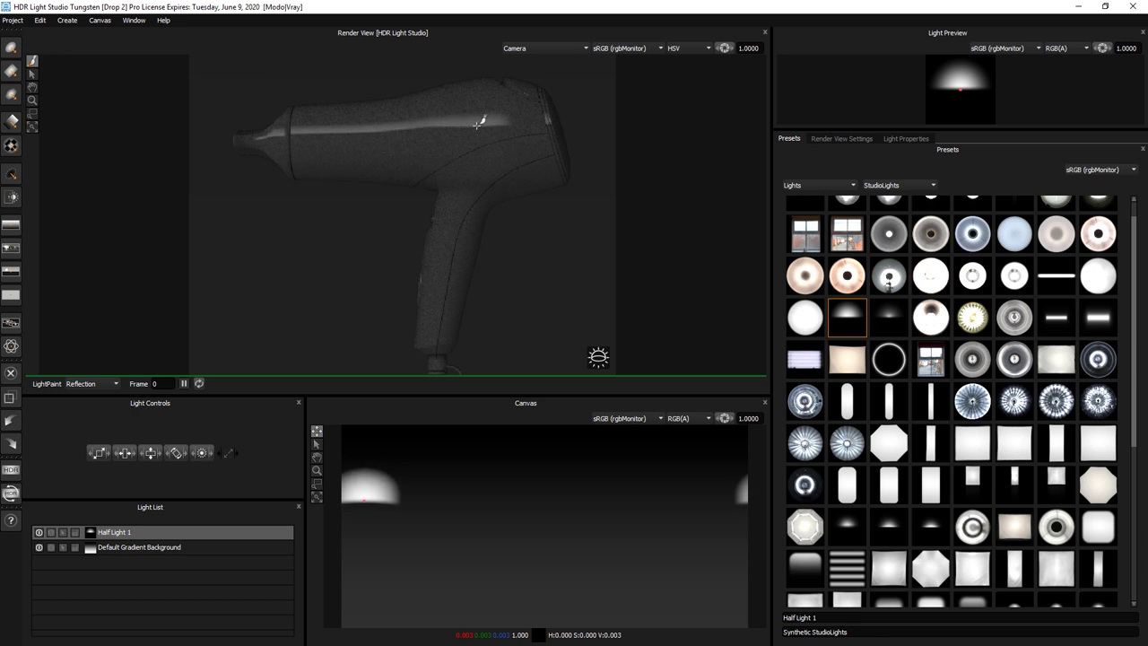
- Toggle Half Light 1's outline on the canvas and soften its edges
left_click(96, 458)
left_click(177, 453)
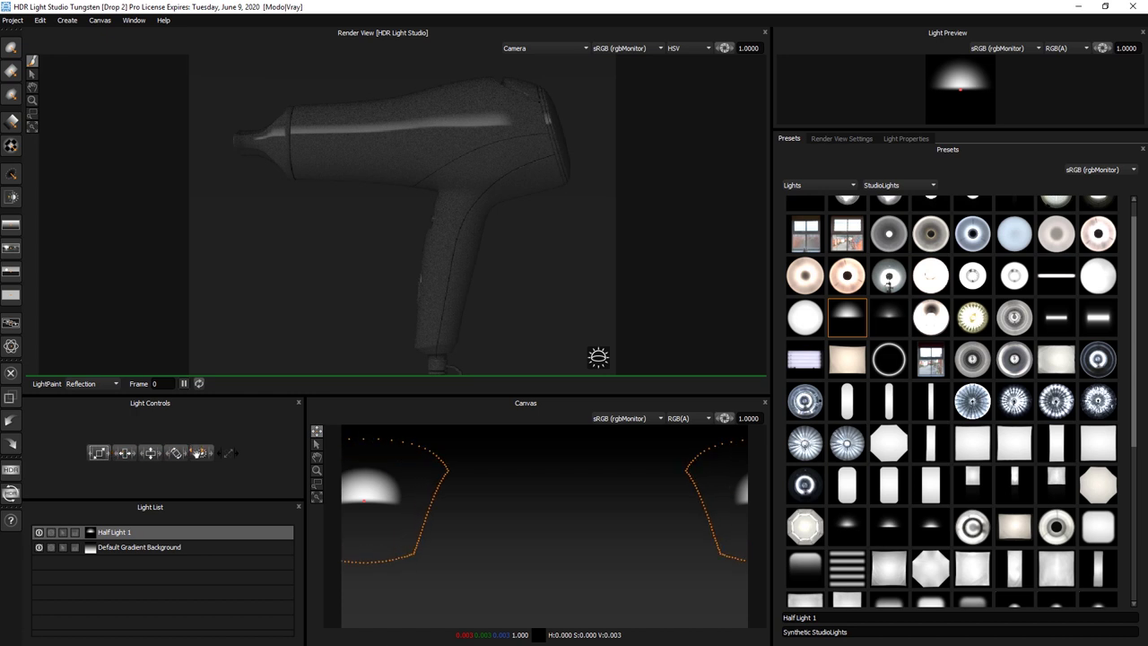
left_click(115, 454)
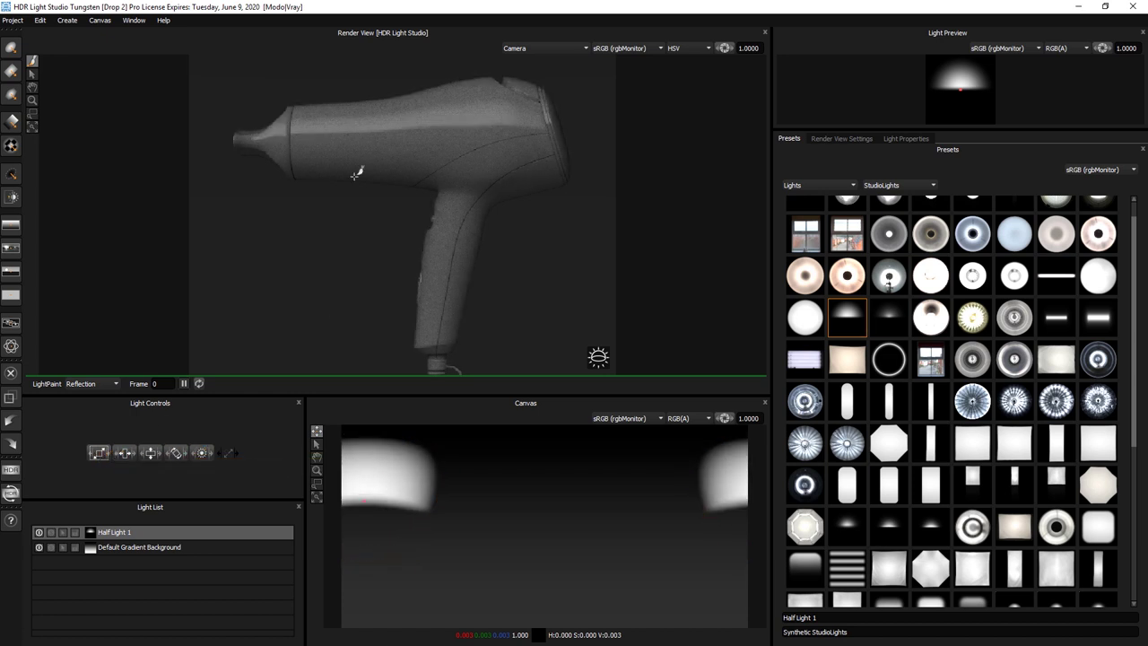
- LightPaint the Half Light's reflection onto the dryer's top and near the nozzle
left_click(423, 121)
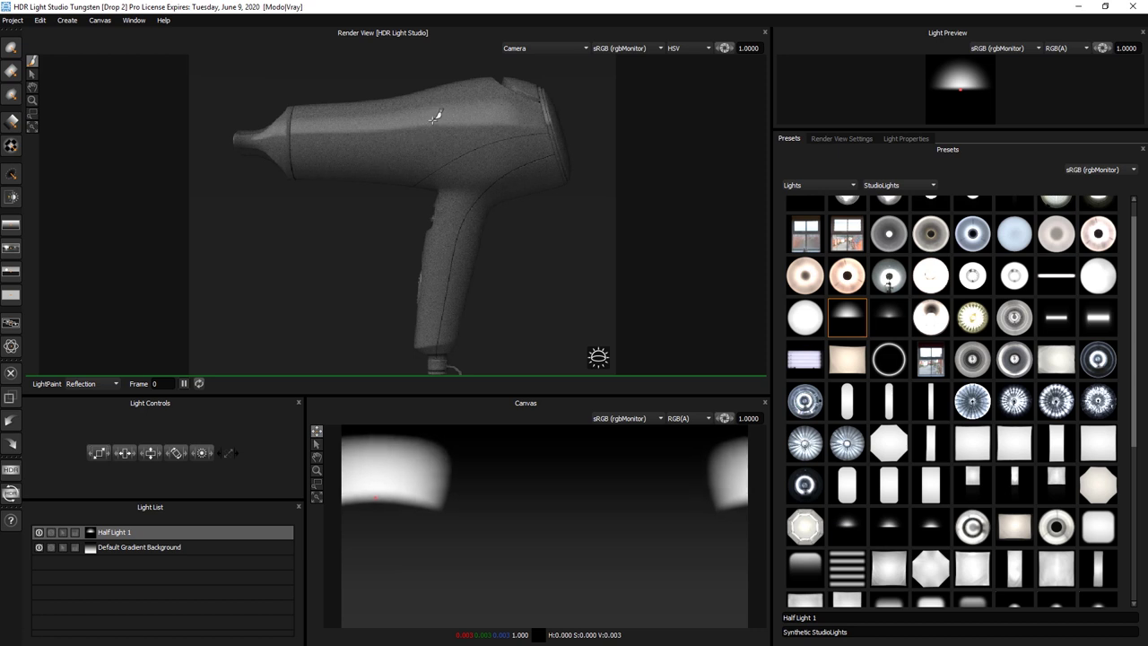
left_click(480, 110)
left_click_drag(465, 121, 452, 118)
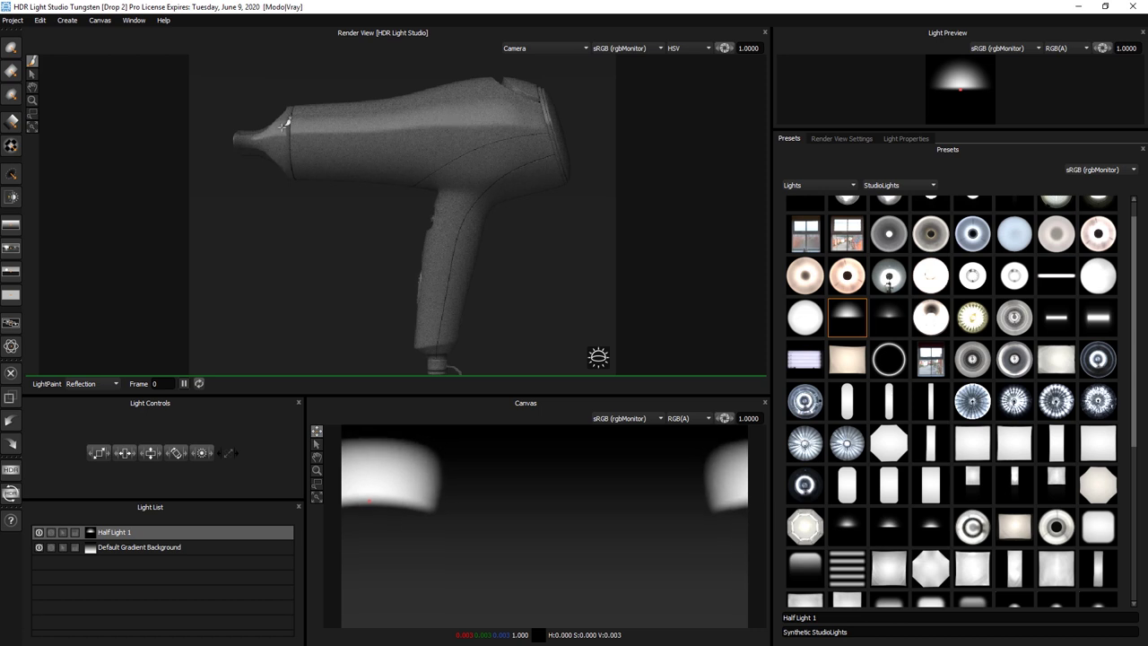
left_click(253, 134)
left_click_drag(253, 134, 256, 133)
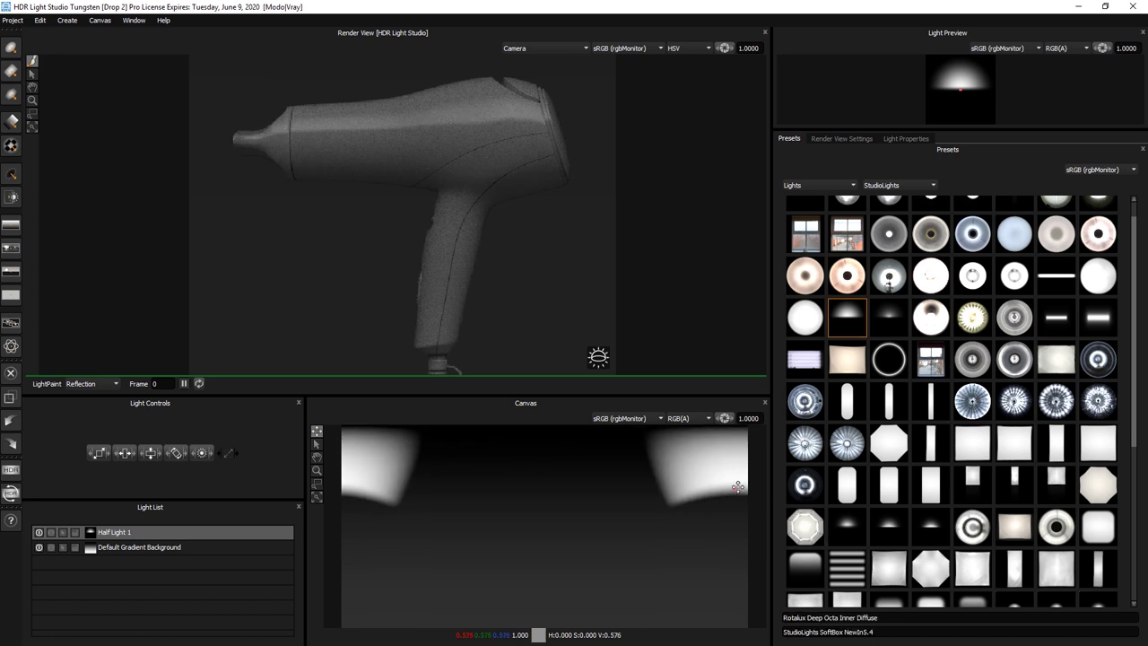
- Nudge the Half Light lower on the canvas and repaint its highlight along the dryer's top and nose
left_click_drag(737, 487, 735, 492)
left_click_drag(392, 120, 442, 108)
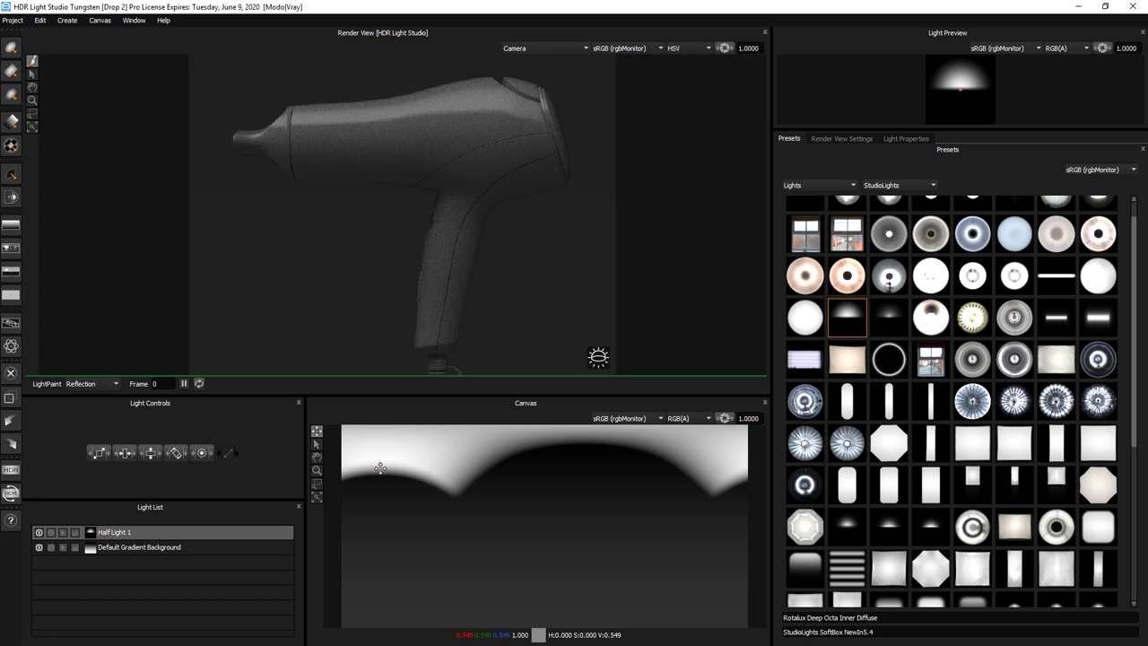
left_click_drag(380, 470, 375, 485)
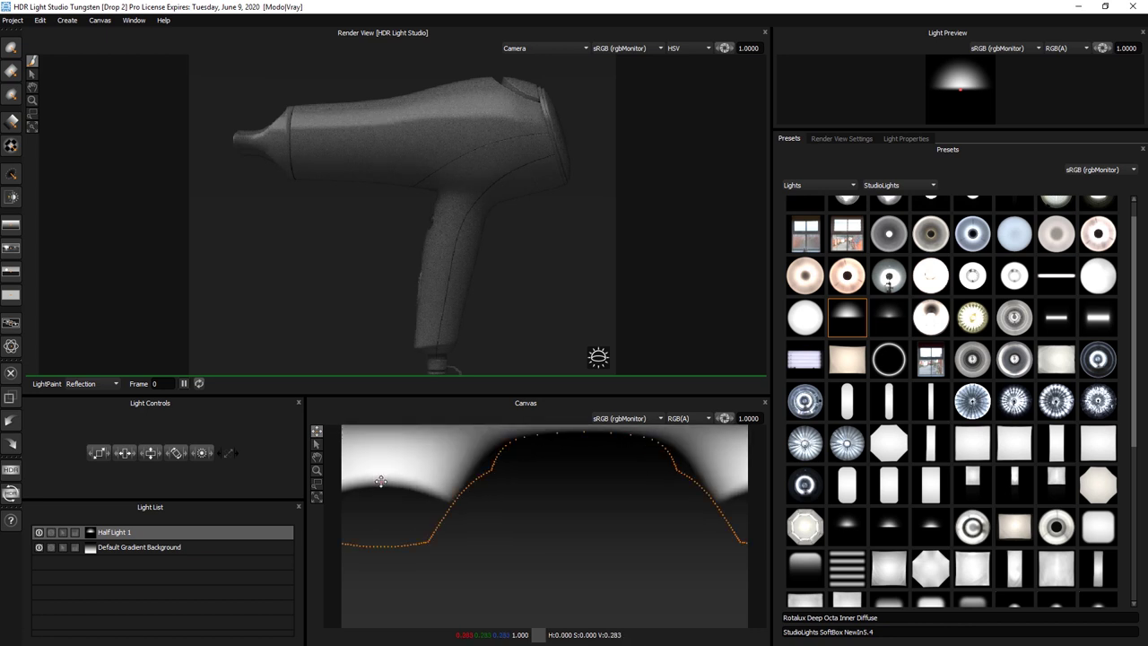
left_click(522, 100)
left_click_drag(287, 125, 260, 132)
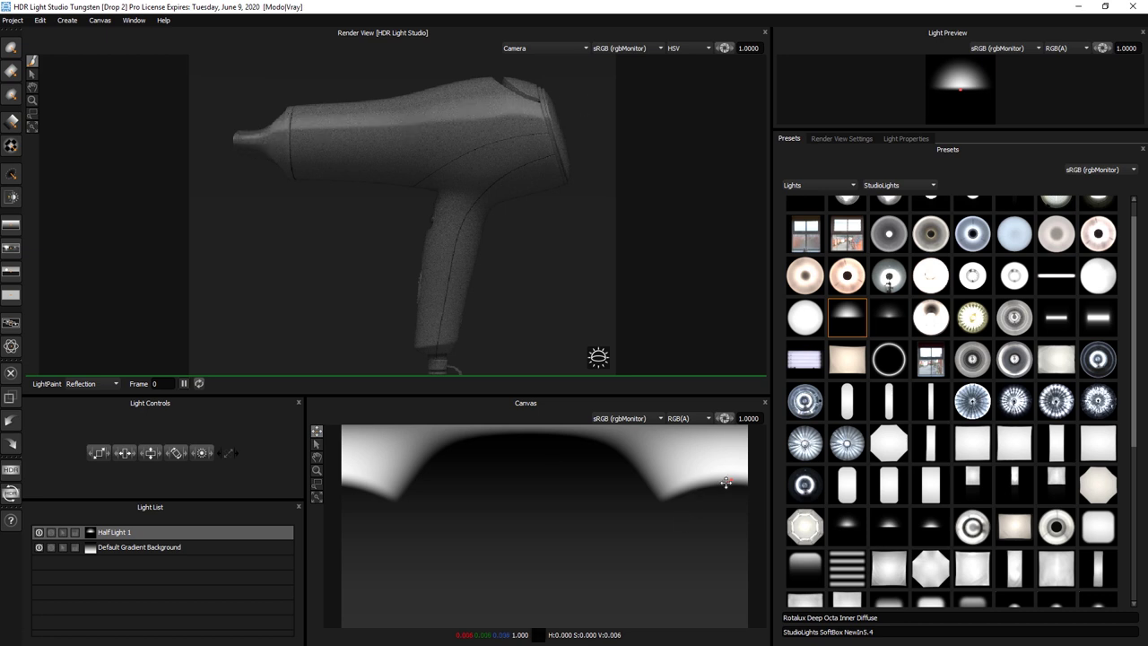
left_click_drag(732, 483, 730, 487)
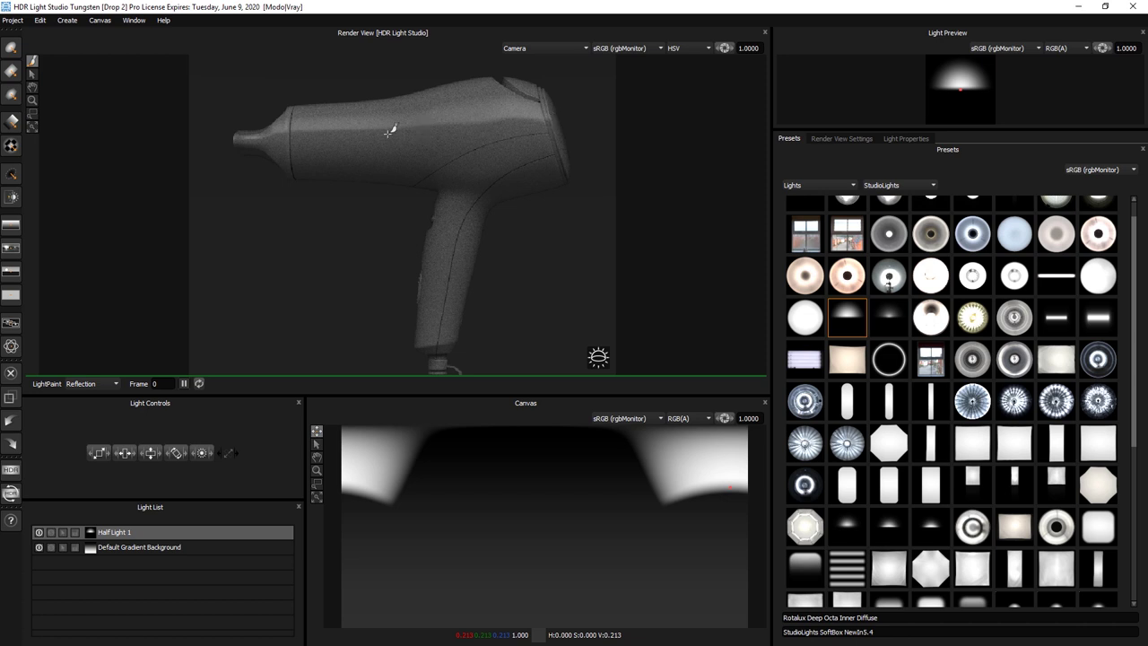
- Double the Half Light's brightness twice, from 100 to 400
left_click(904, 138)
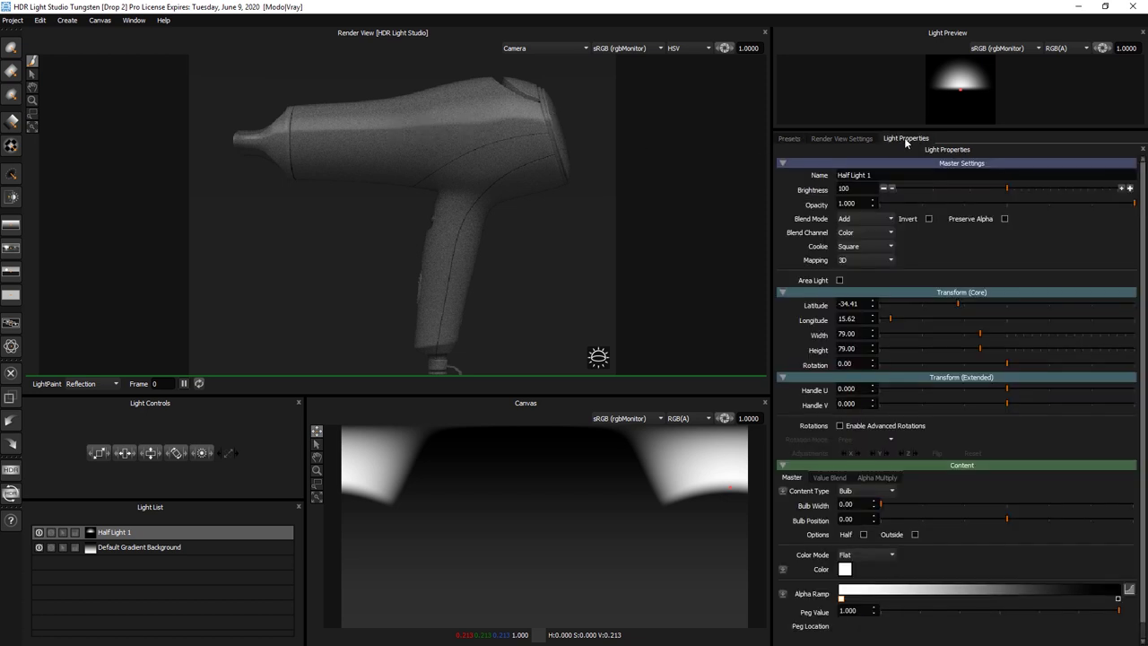
left_click(1130, 189)
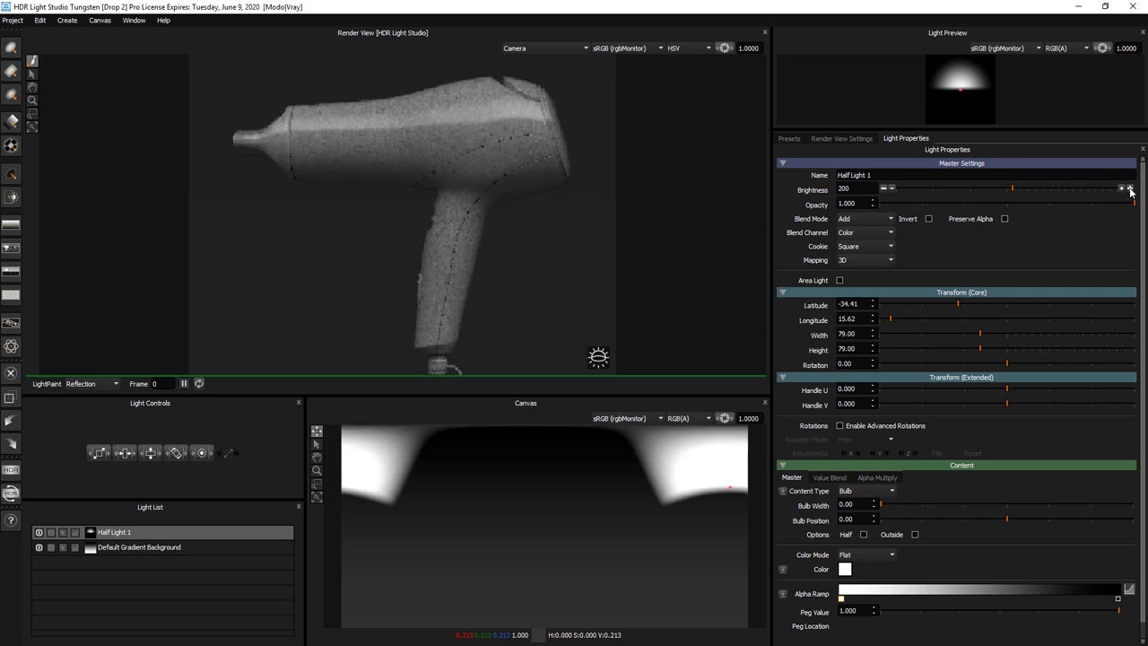
left_click(1130, 189)
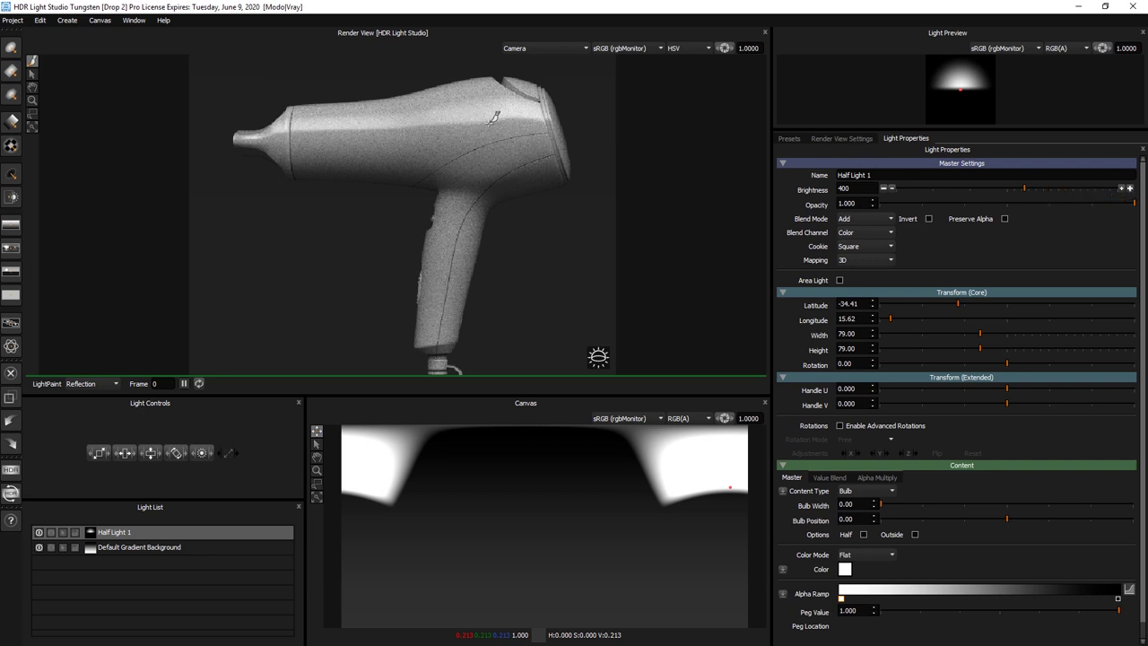
- Set the render view's Diffuse Color for the dryer to dark red
left_click(843, 139)
left_click(843, 357)
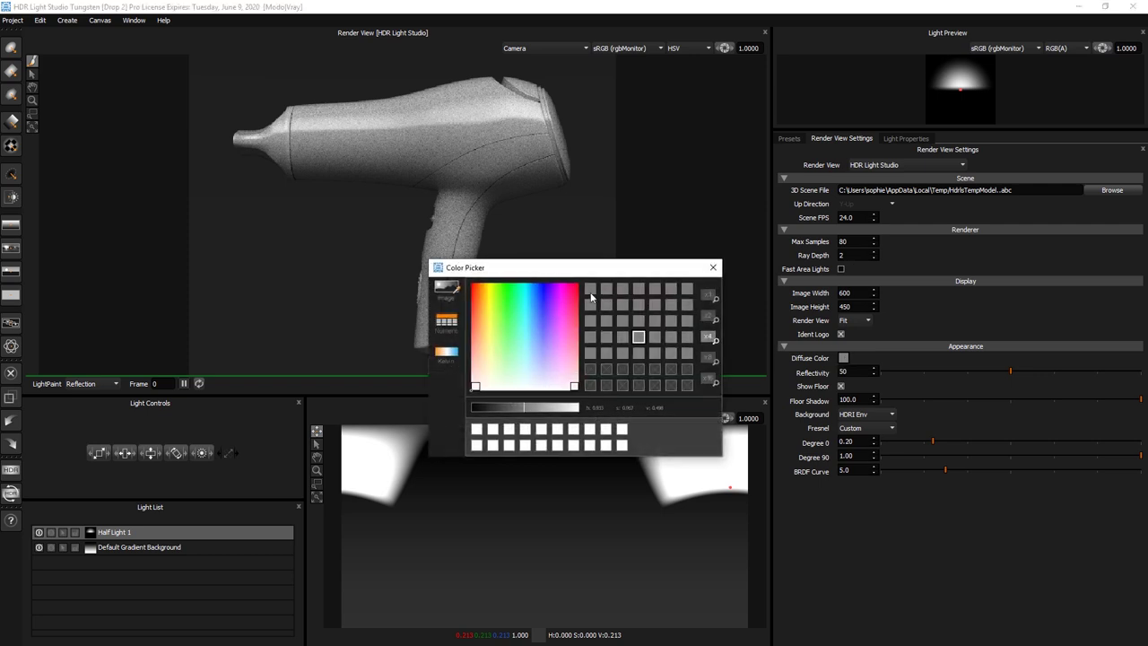
left_click(638, 336)
left_click(493, 408)
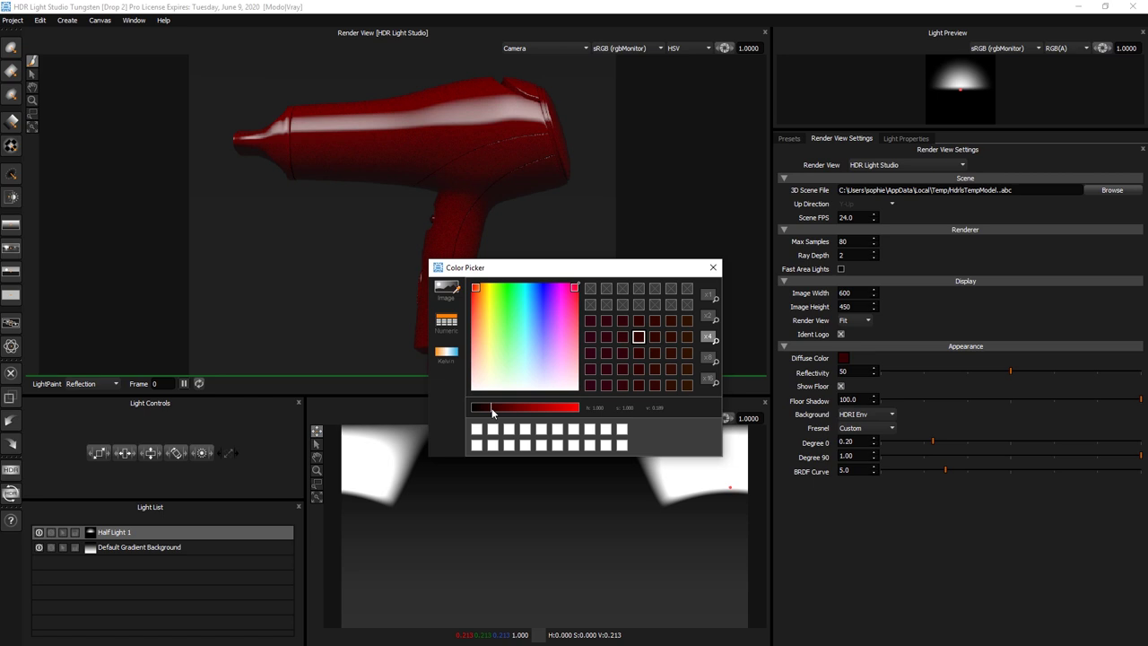
left_click(713, 270)
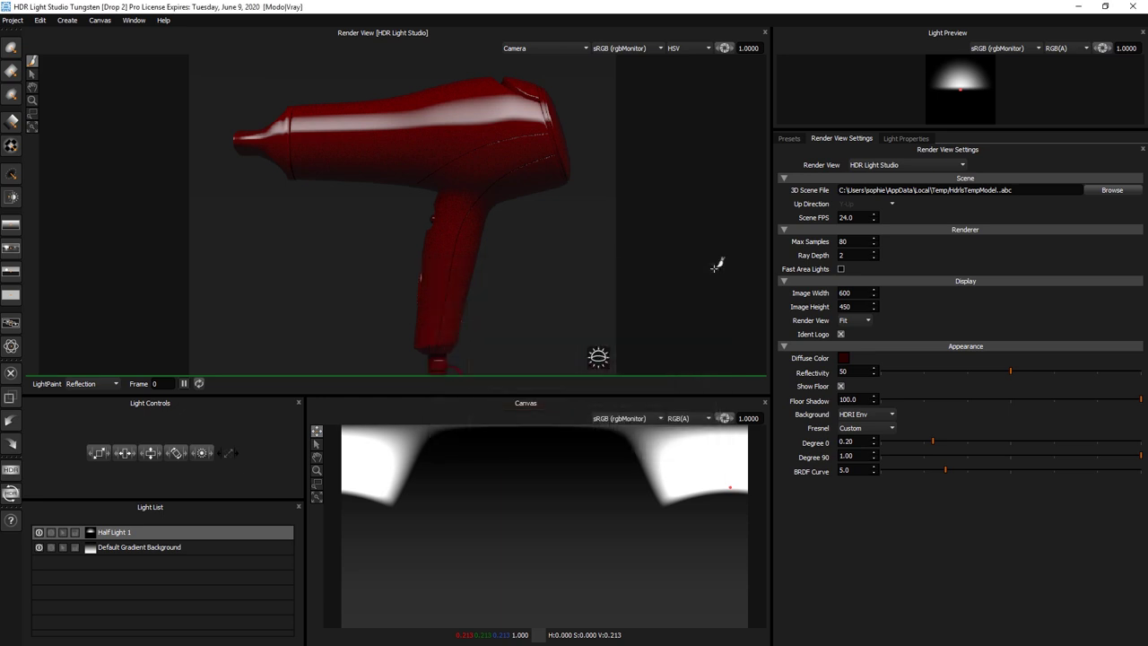
left_click(906, 139)
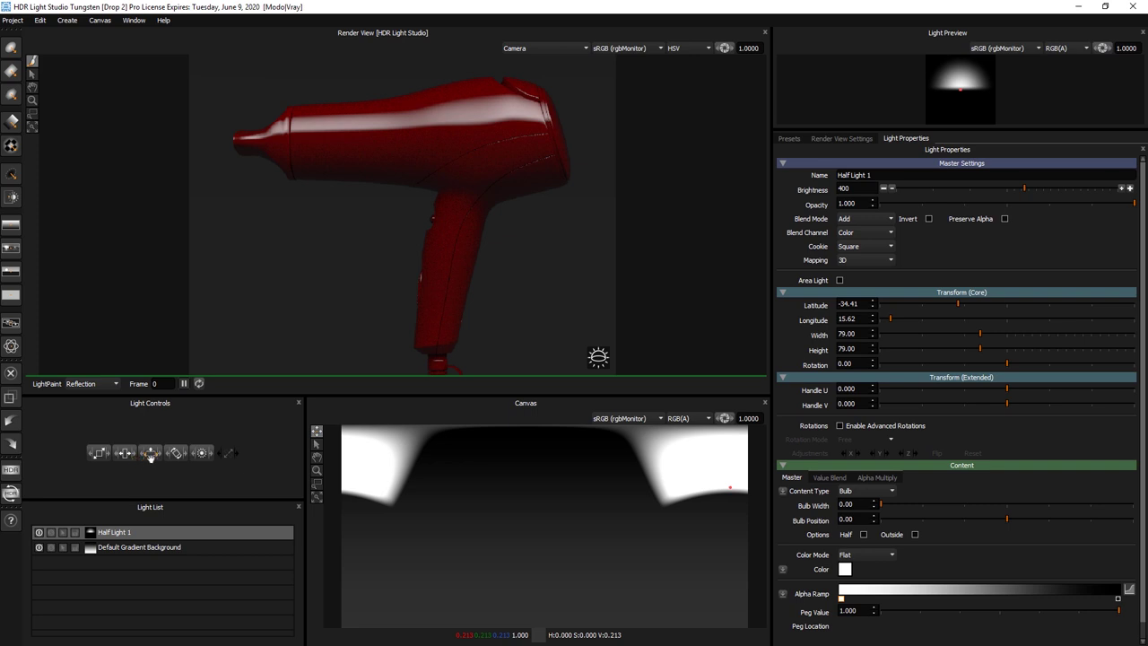
- Stretch Half Light 1 to a height of 127.00 so its band dips toward the canvas middle
left_click_drag(147, 456, 191, 456)
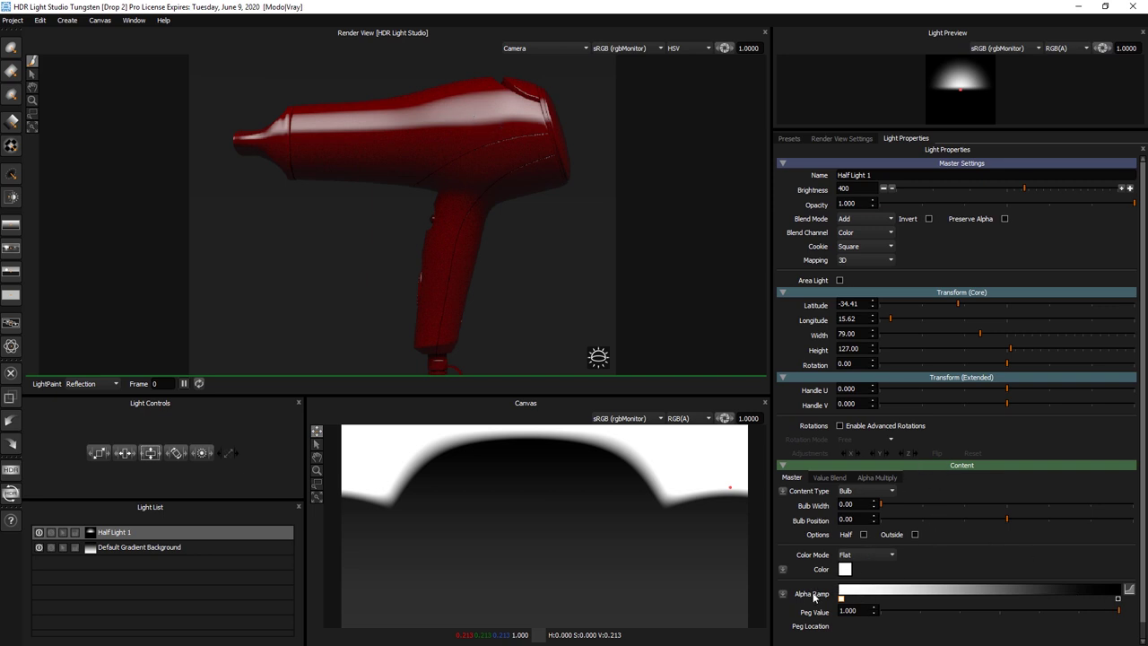
- Open the Alpha Ramp's custom gradient editor and switch it to Log and Bezier
left_click(1129, 591)
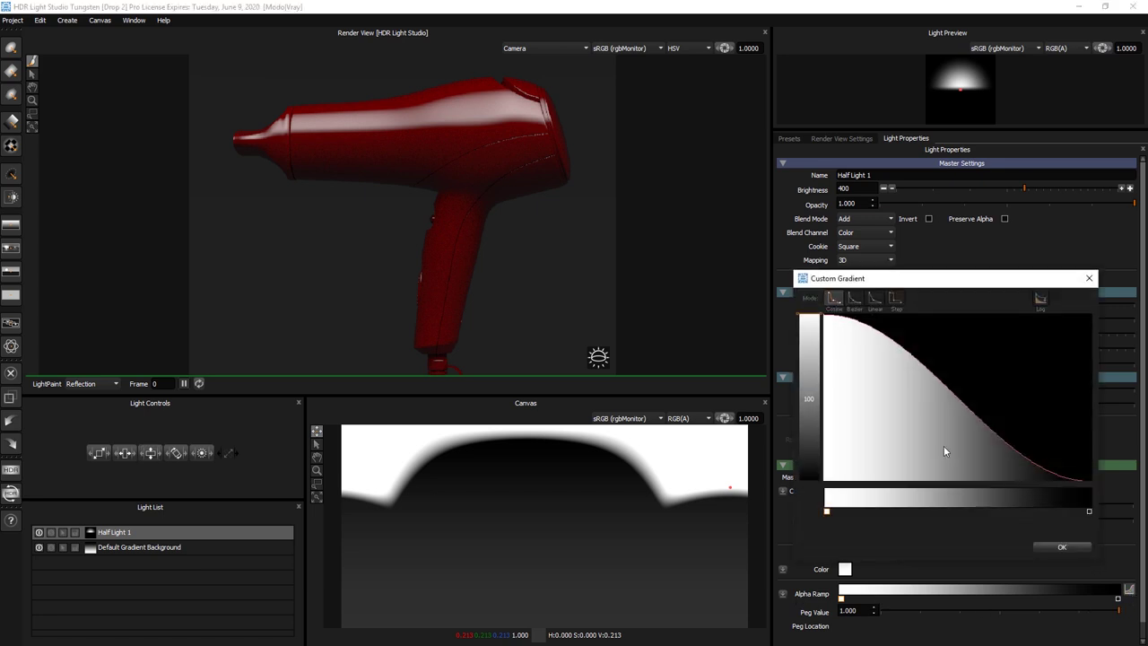
left_click(1040, 299)
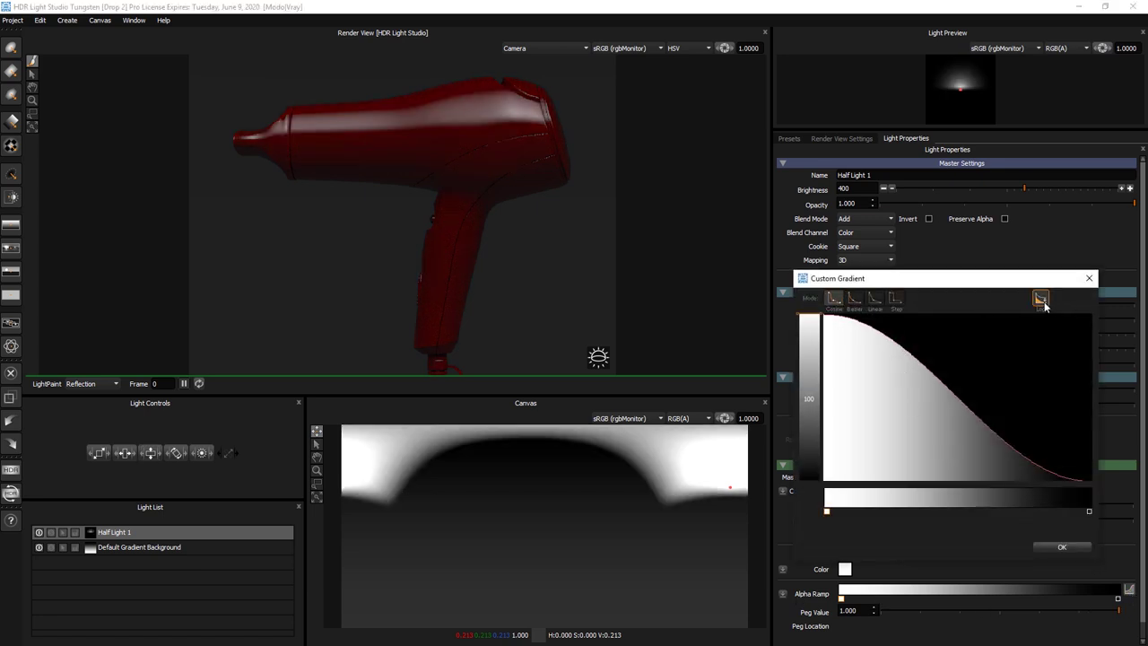
left_click(854, 299)
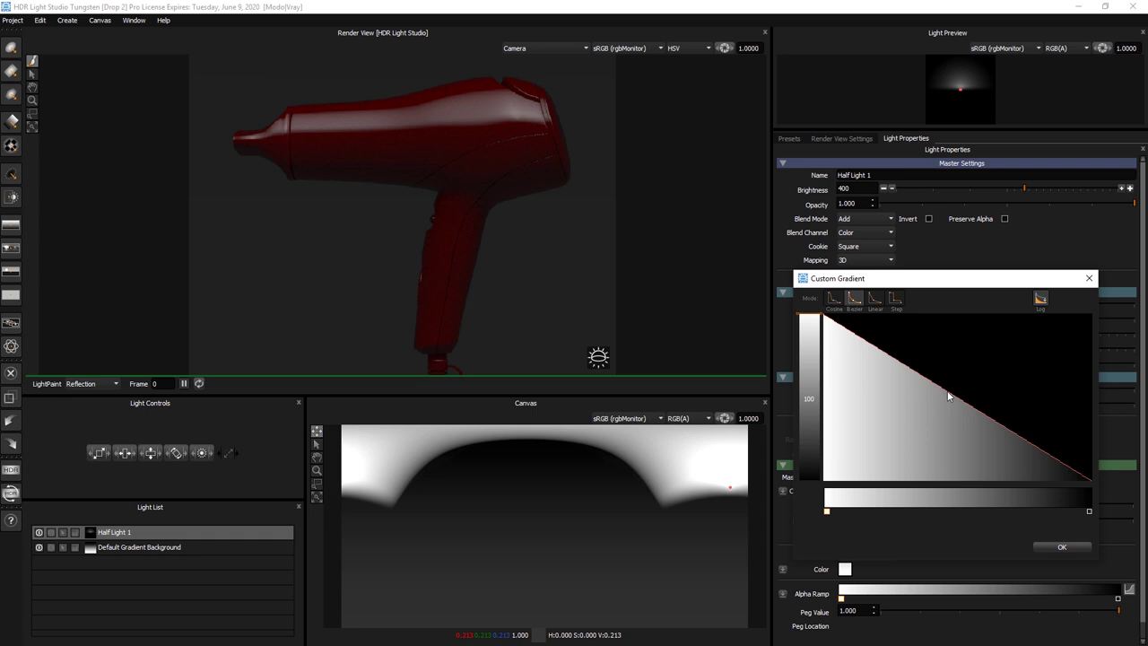
- Add and drag falloff curve pegs for a smoother falloff, then shift the reflection across the dryer body
left_click(949, 395)
left_click_drag(949, 396, 949, 437)
left_click_drag(854, 357, 875, 347)
left_click(950, 438)
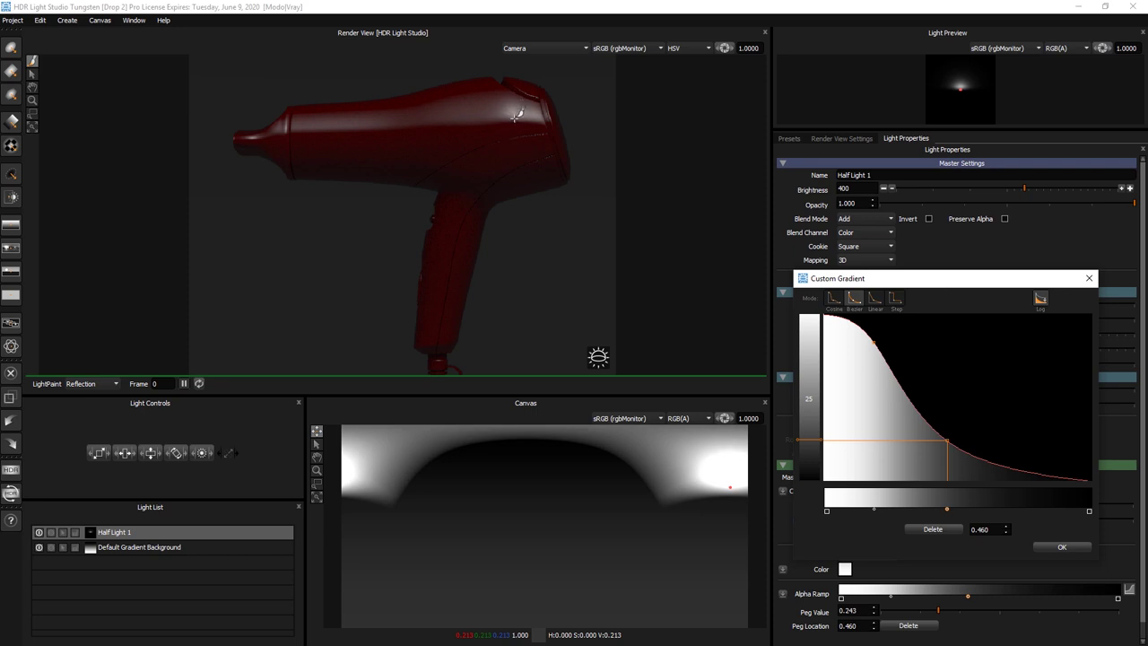
left_click_drag(499, 87, 455, 114)
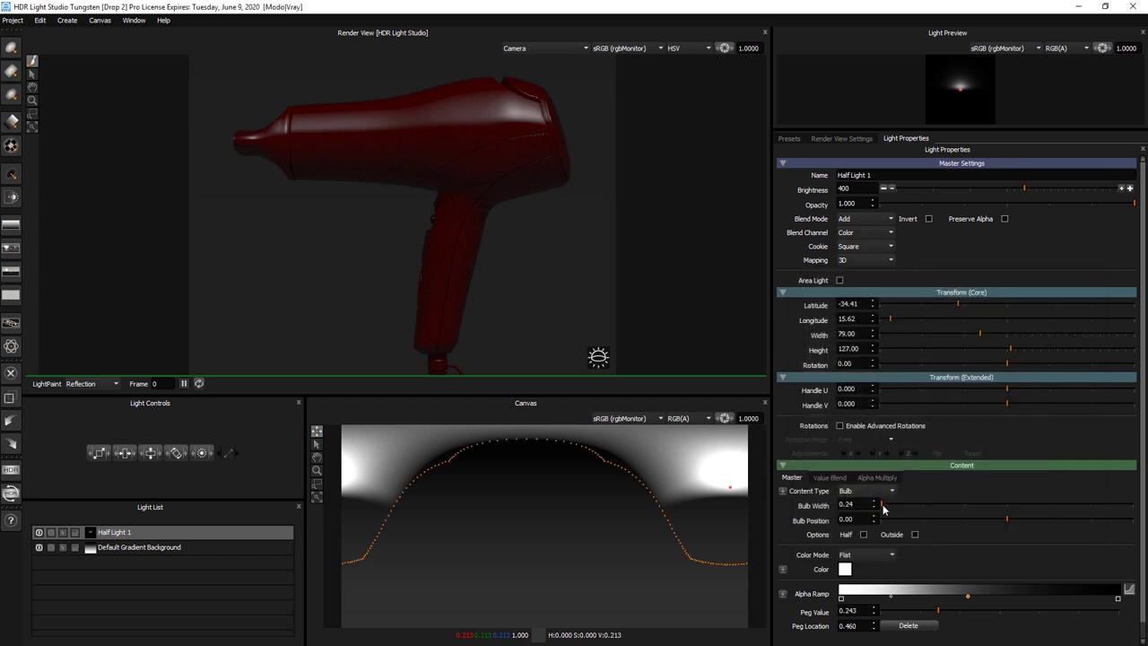
- Widen the bulb to 43.60 and tighten the Alpha Multiply ramp to a sharp white-to-black cutoff near 0.504
left_click_drag(883, 508, 991, 508)
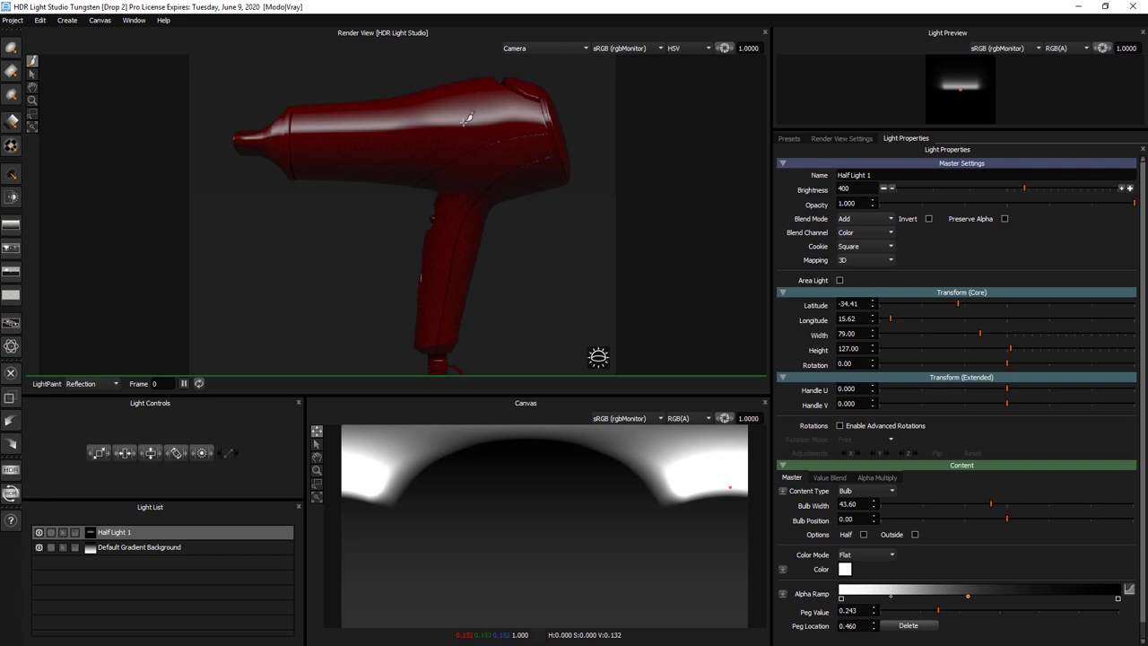
left_click(877, 479)
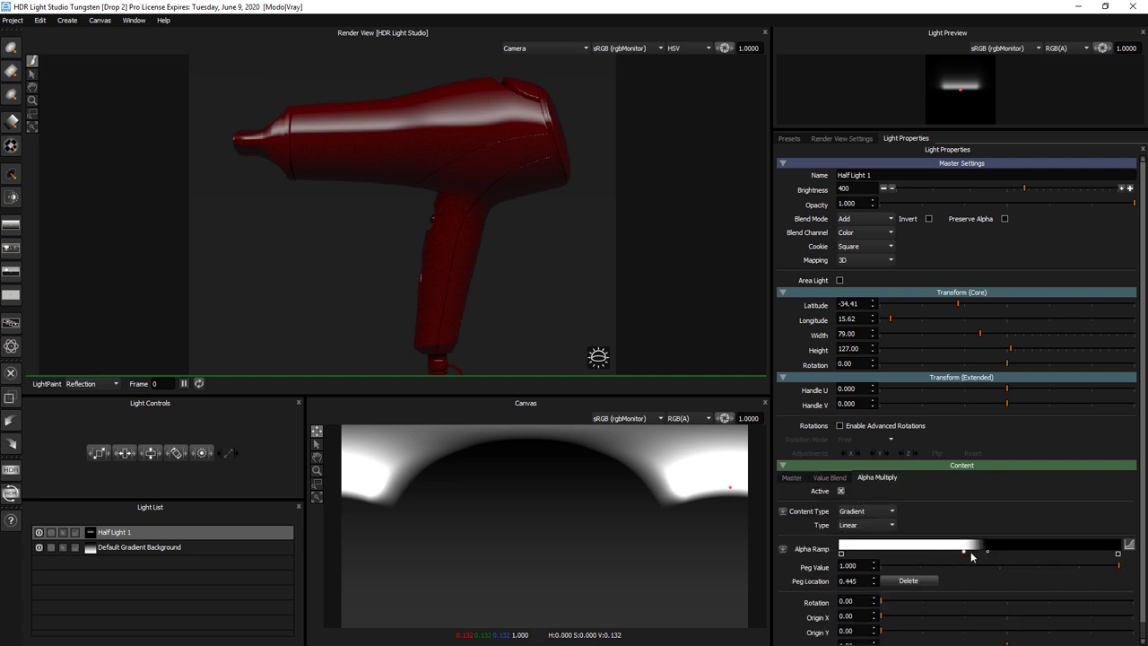
left_click_drag(964, 551, 1049, 553)
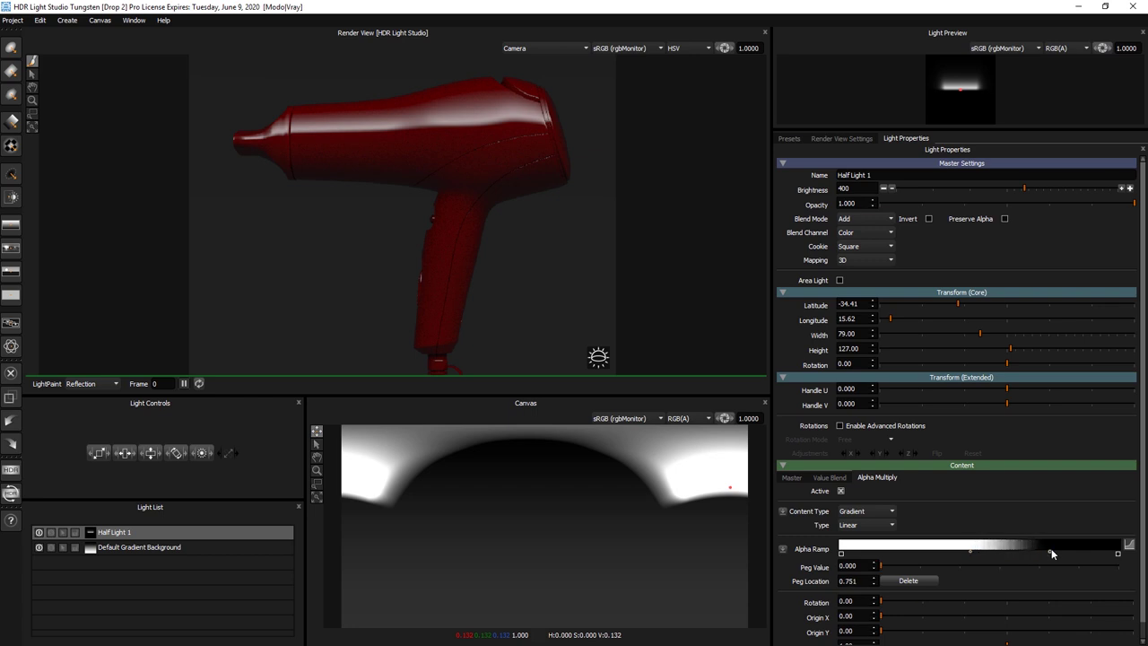
mouse_move(971, 555)
left_mouse_down()
mouse_move(943, 556)
mouse_move(979, 551)
left_mouse_up()
left_click_drag(1049, 553, 980, 557)
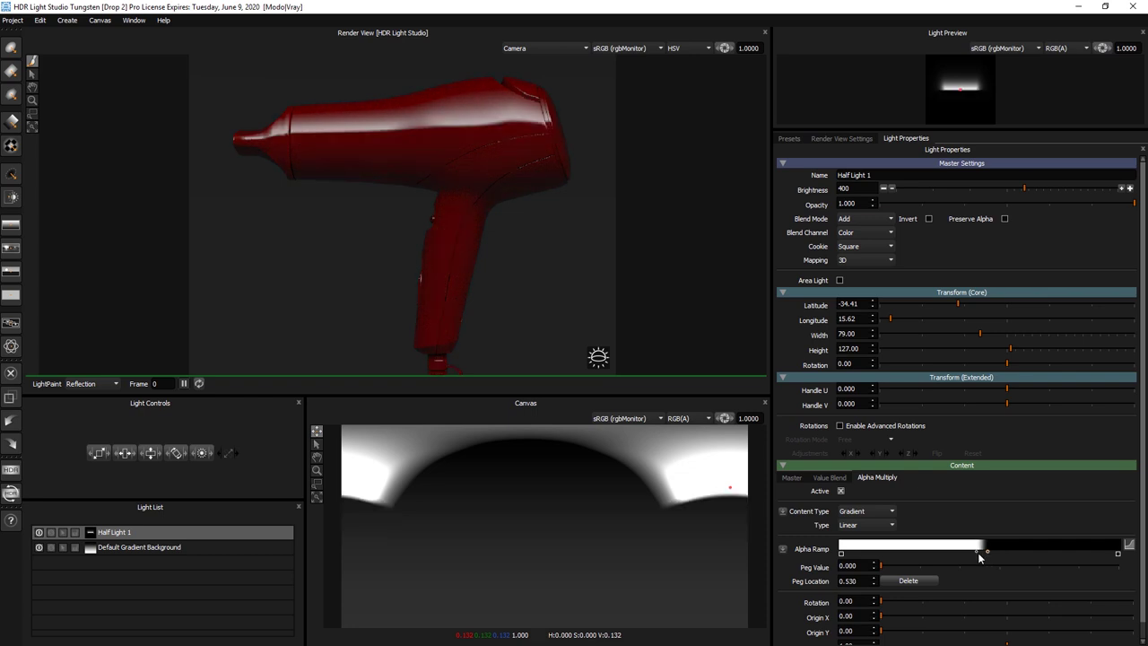
left_click(977, 554)
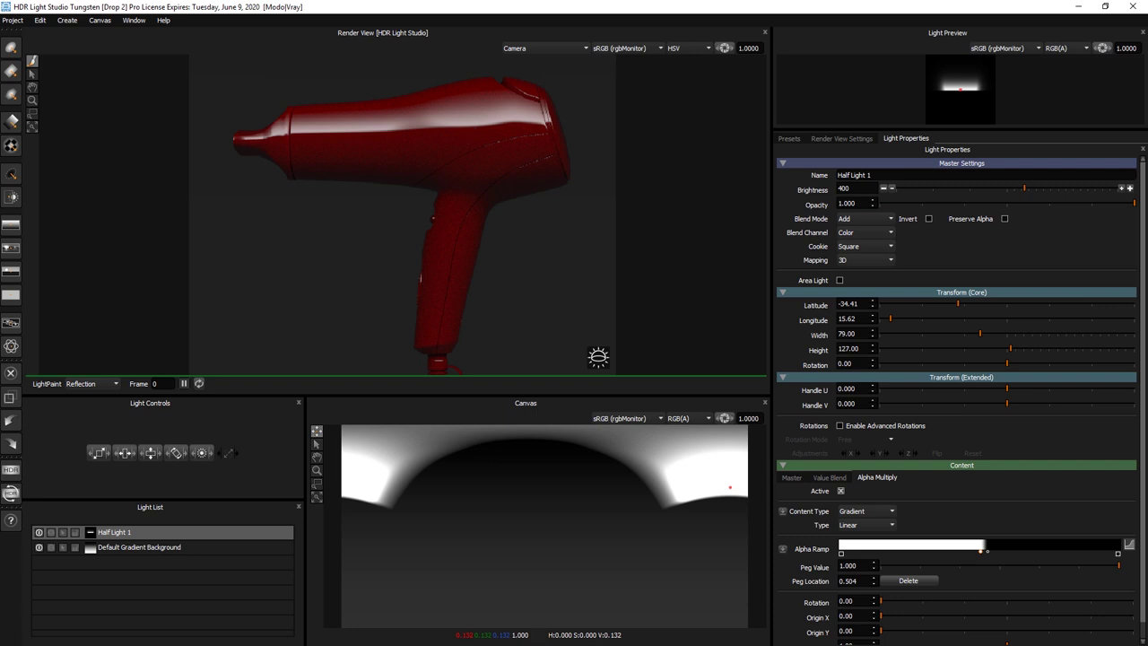
- Switch to Modo, run a V-Ray render of the red dryer, review it and close the VFB
key("alt+Tab")
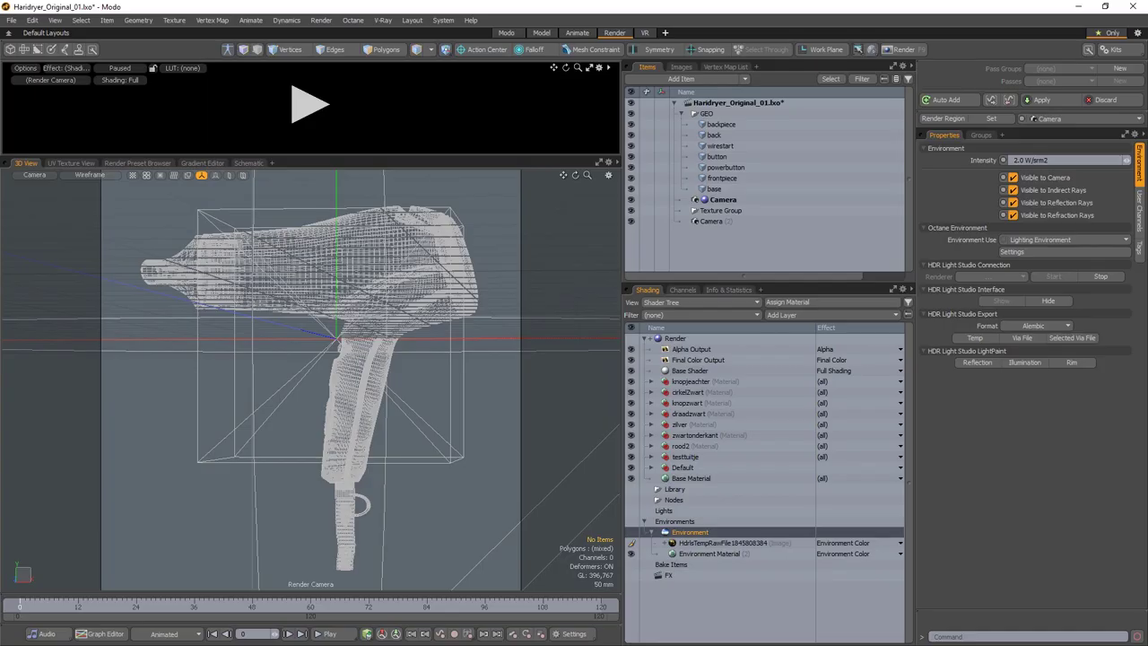
left_click(392, 24)
left_click(402, 86)
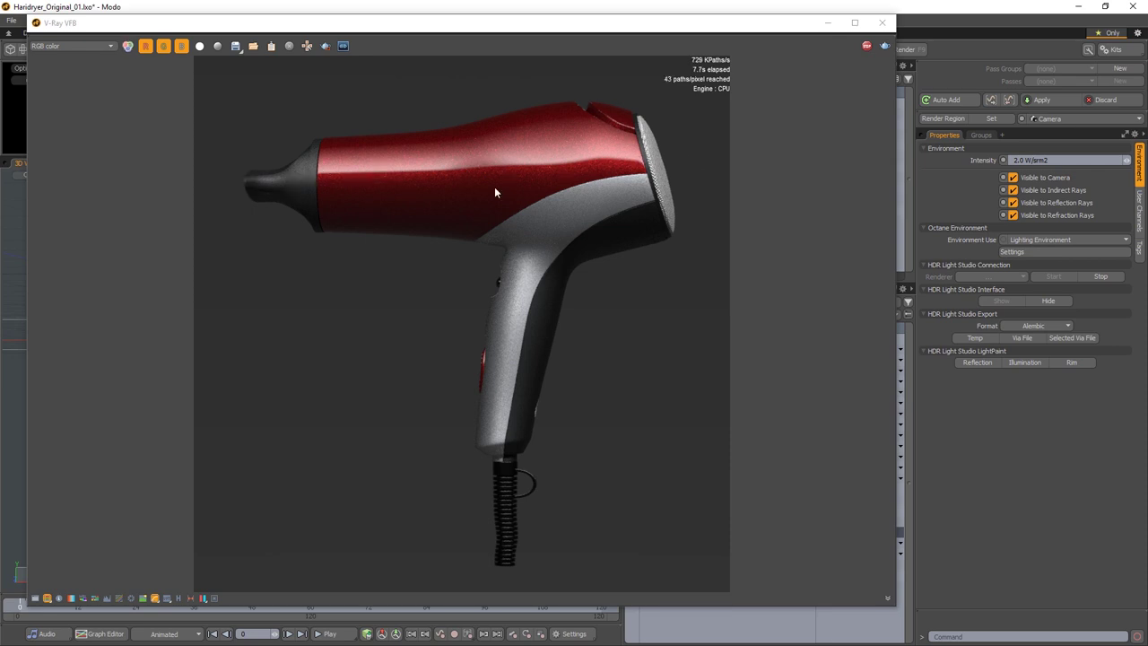
left_click(882, 22)
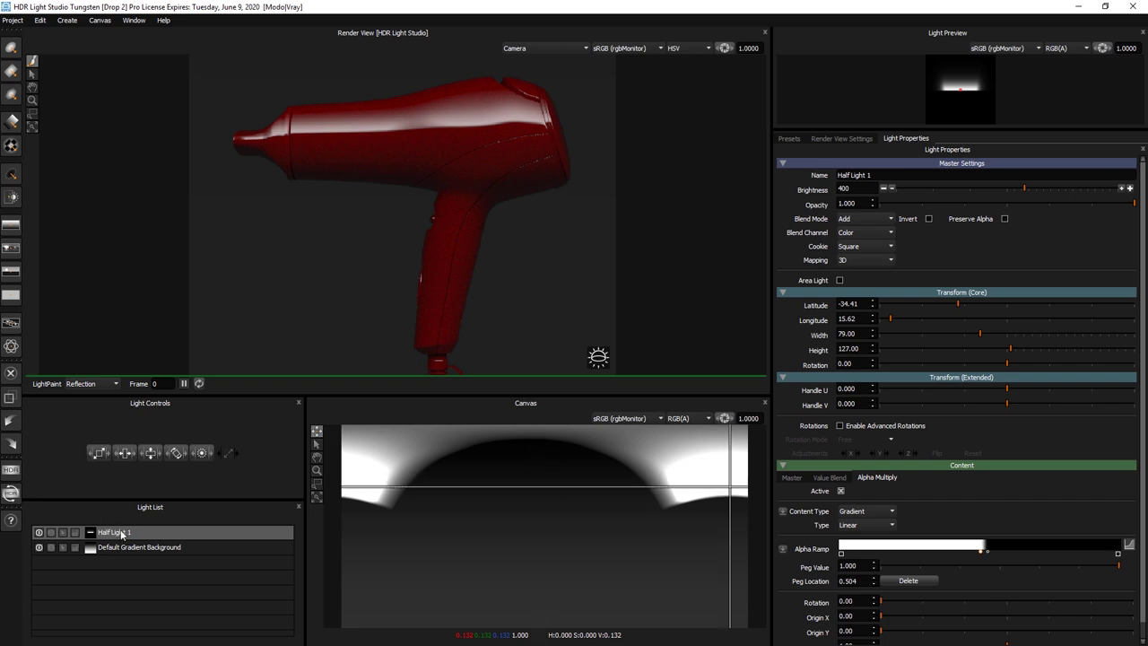
- Rename Half Light 1 in the Light List to 'top grad'
double_click(122, 536)
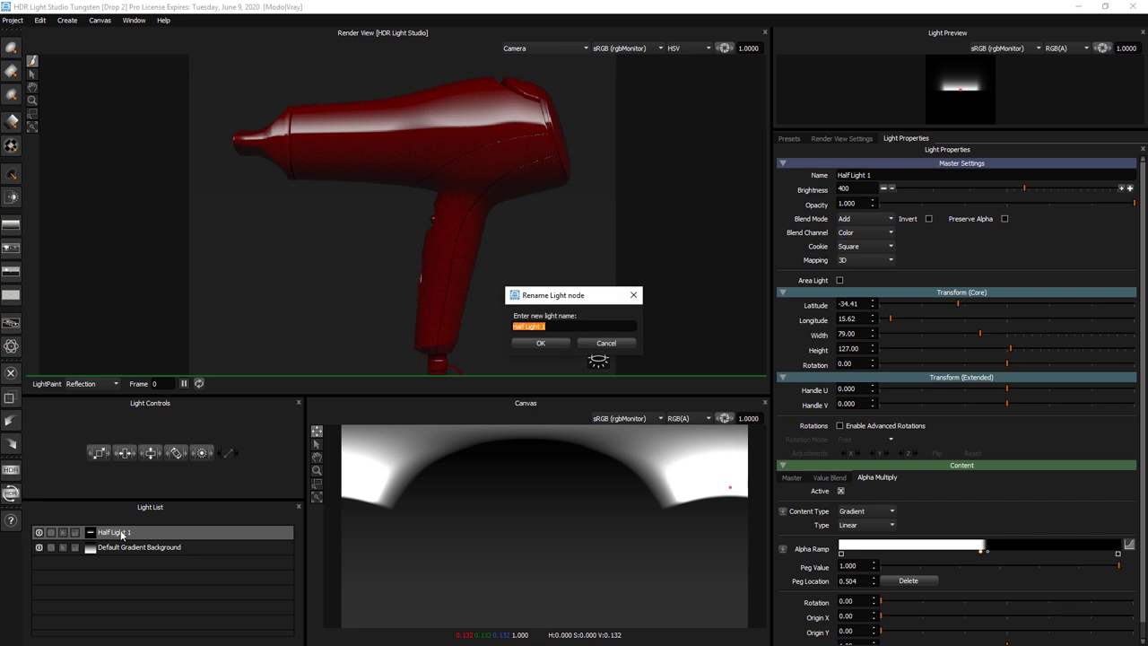
type("top grad")
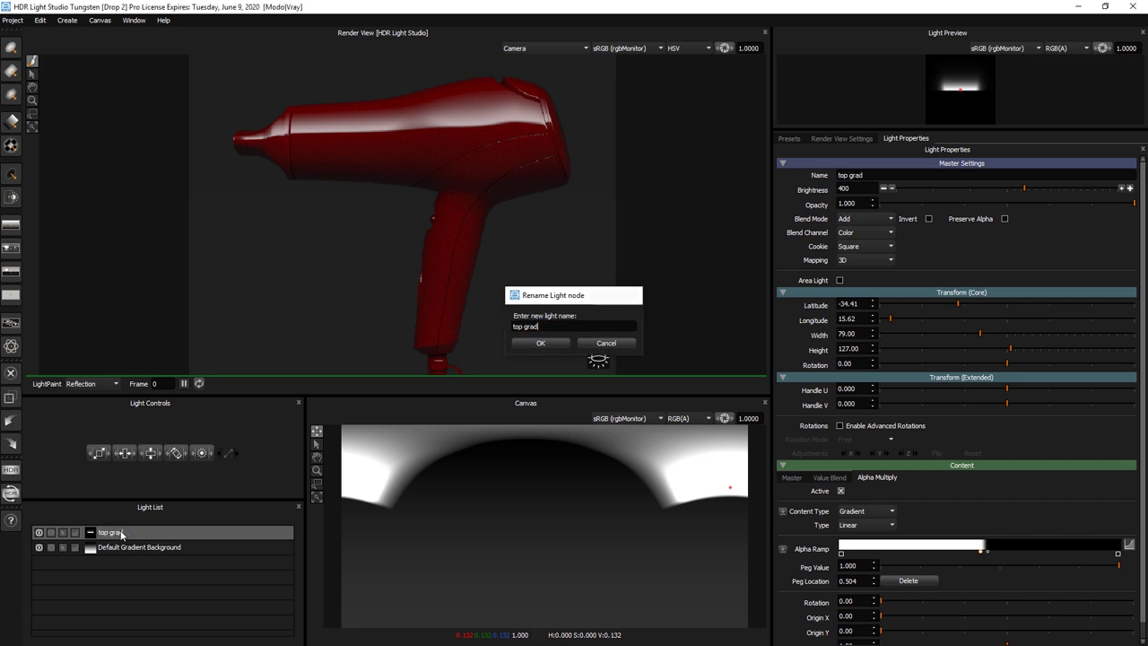
key("Return")
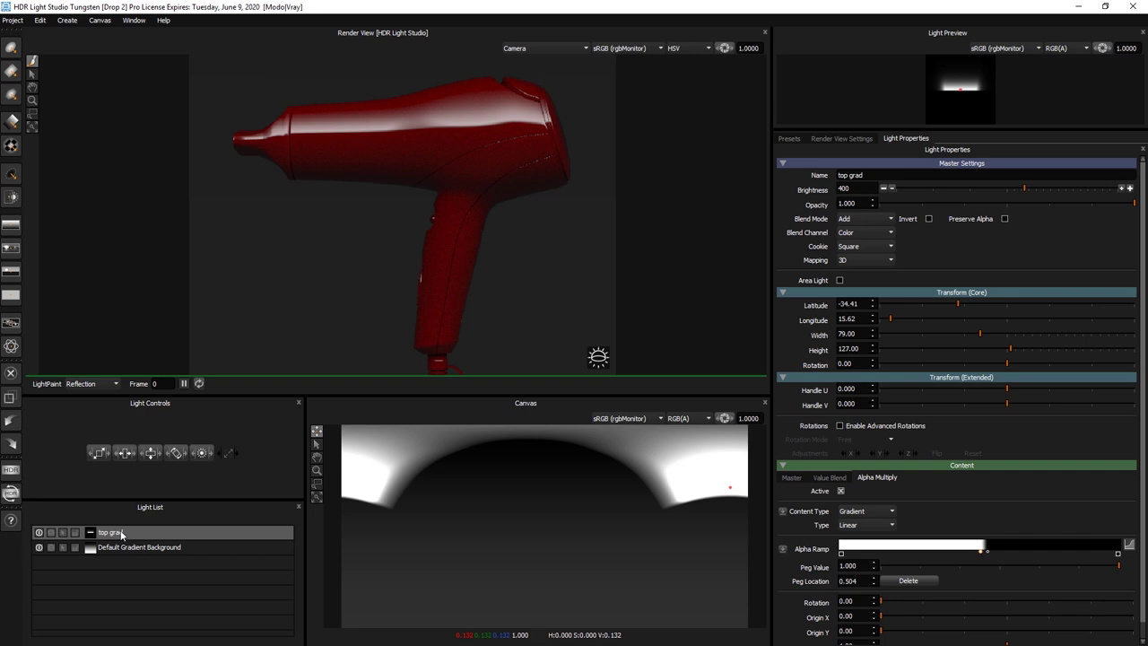
left_click(40, 20)
- Duplicate the top grad light and LightPaint the copy's reflection onto the dryer
left_click(66, 64)
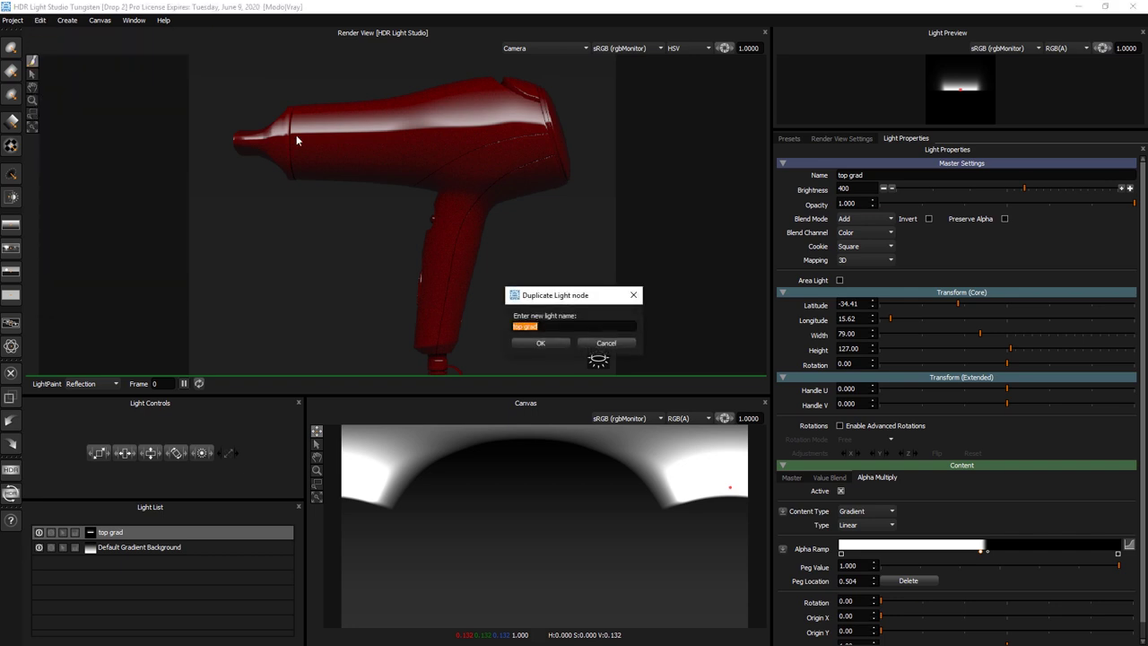
left_click(539, 344)
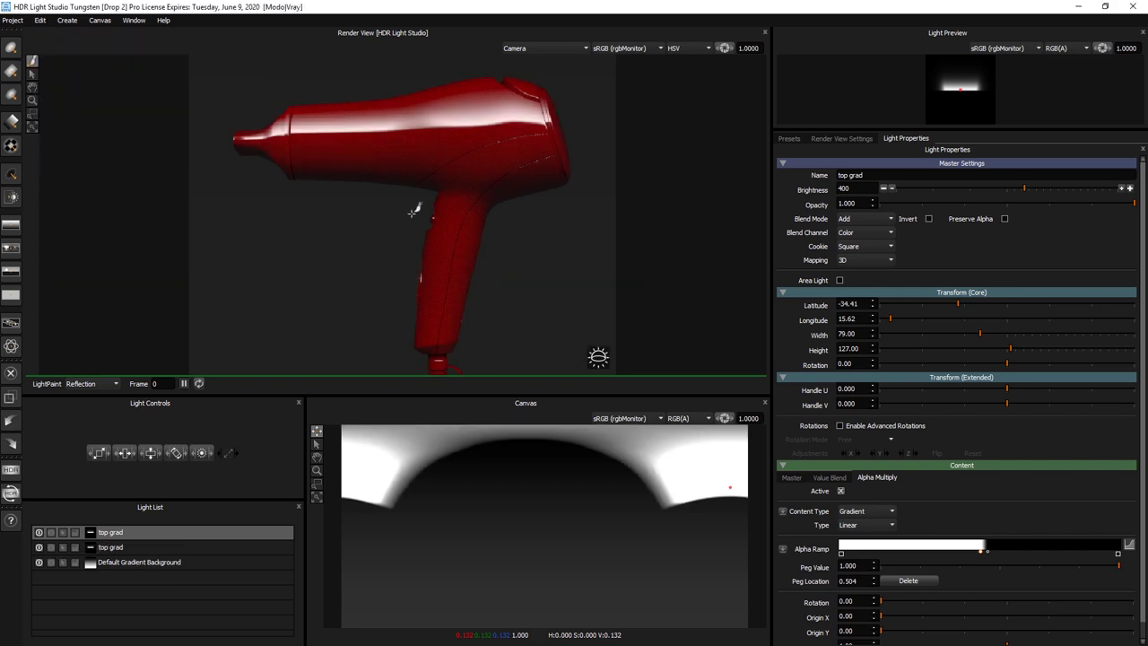
left_click(398, 152)
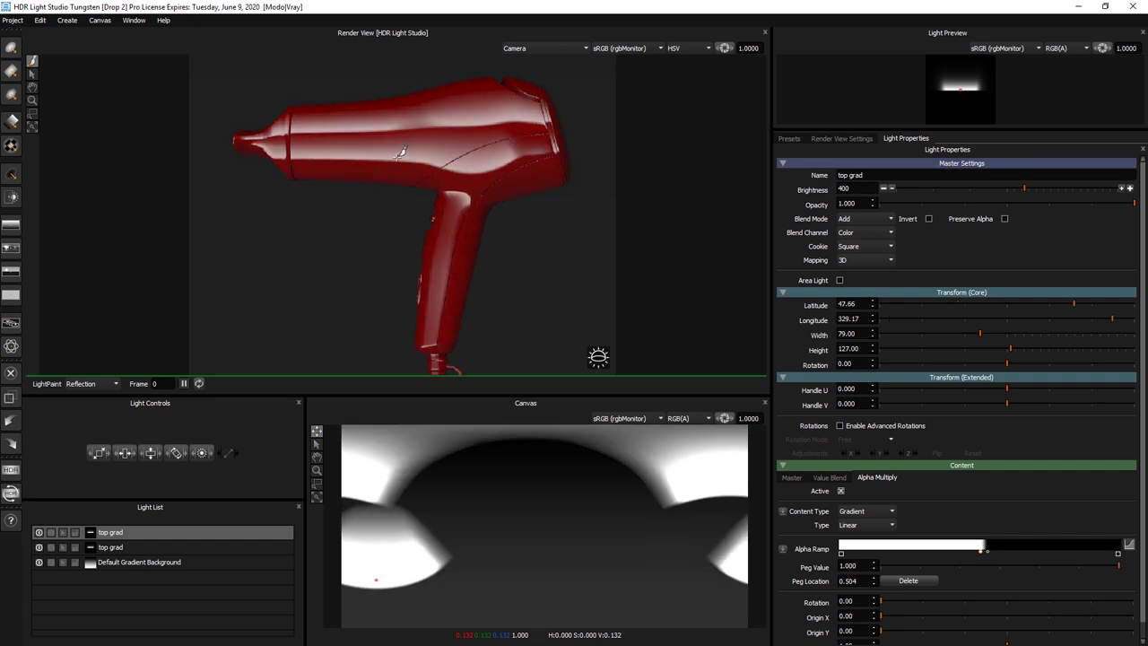
left_click(402, 157)
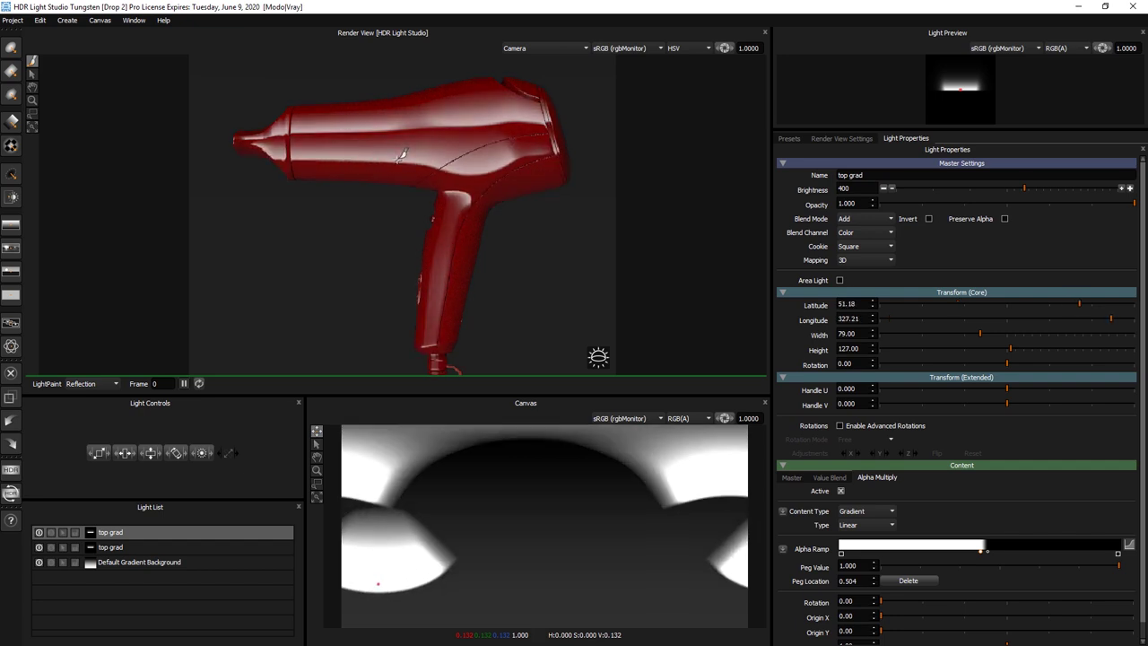
left_click(402, 155)
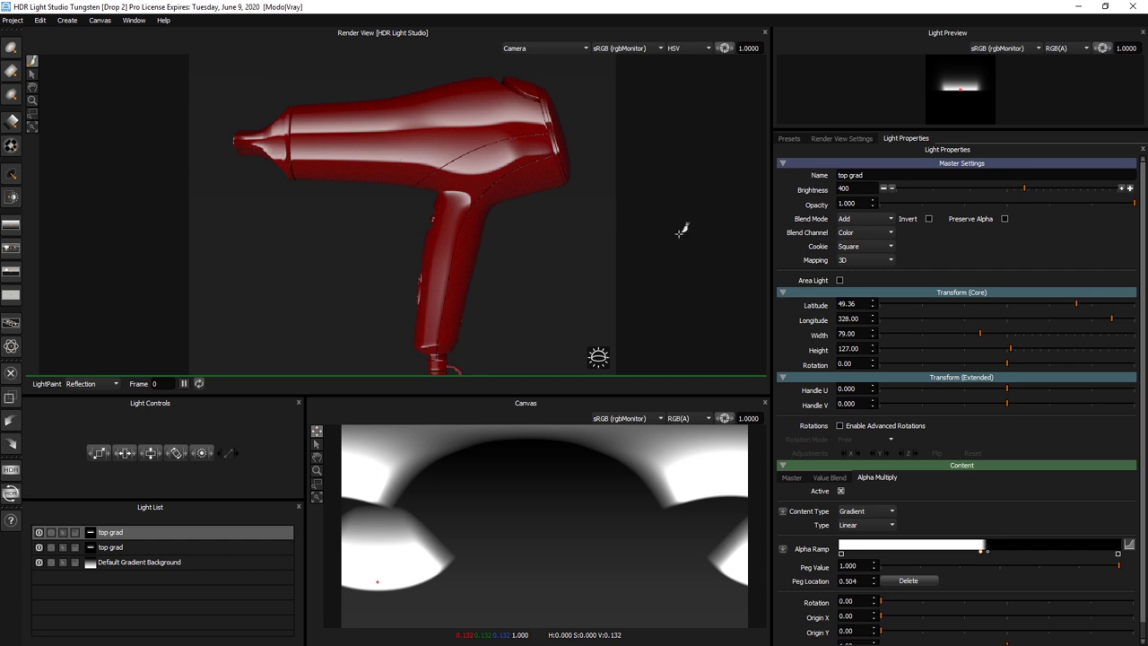
- Set the copy's Rotation to 180 and reposition its reflection along the dryer body
left_click(845, 363)
type("180")
key("Return")
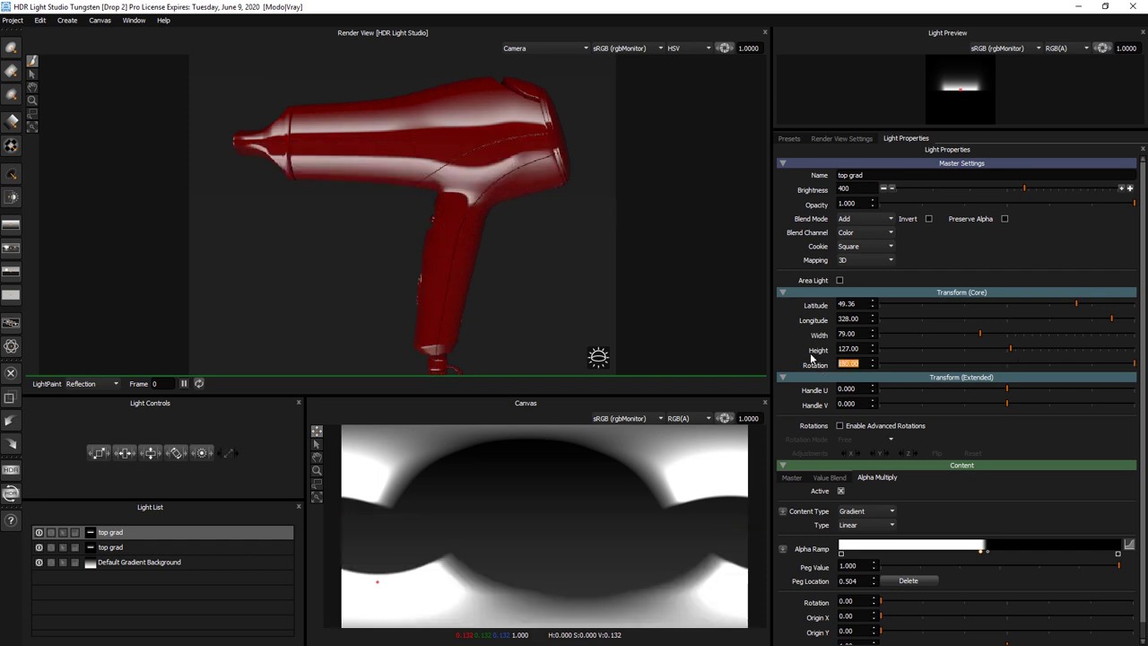
left_click(369, 160)
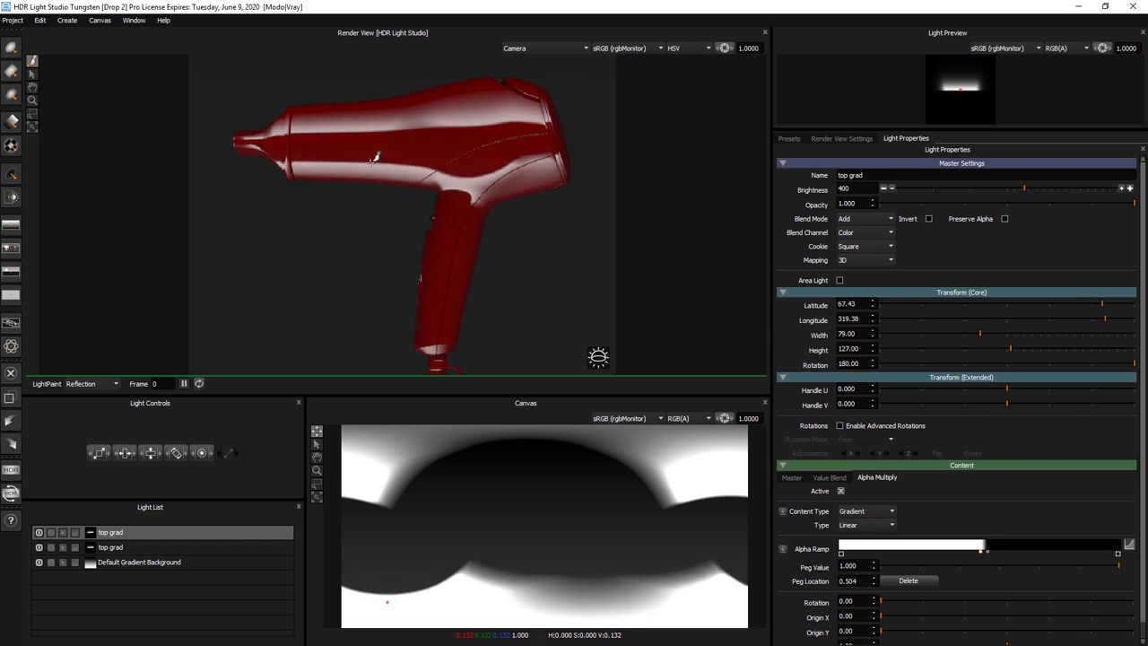
left_click_drag(370, 160, 368, 156)
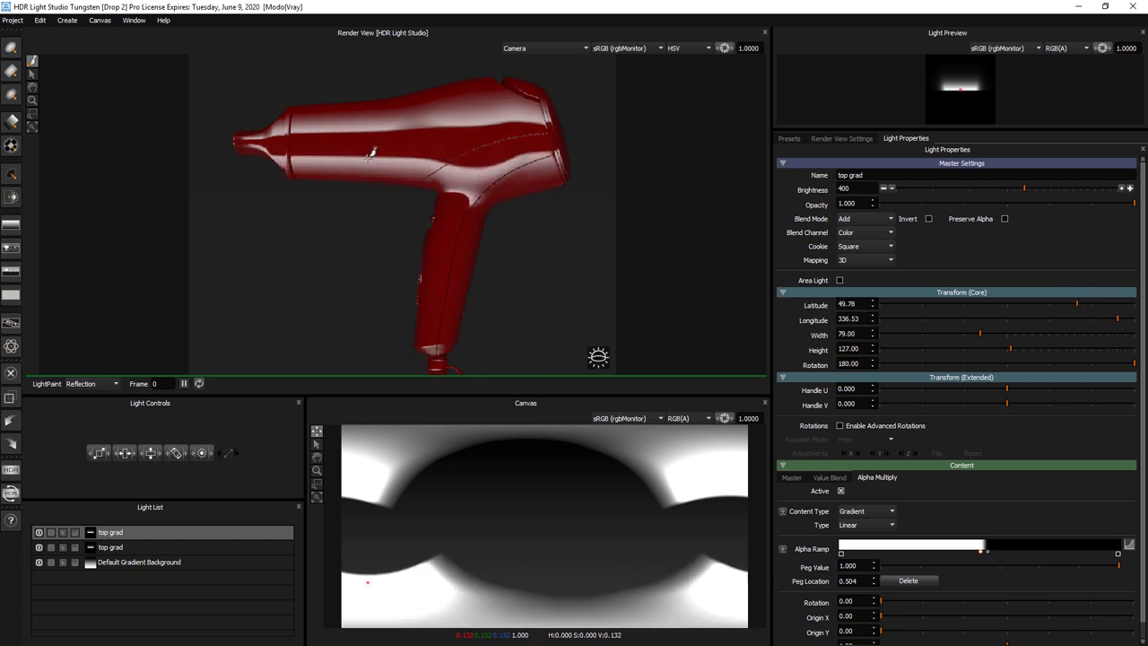
left_click(355, 152)
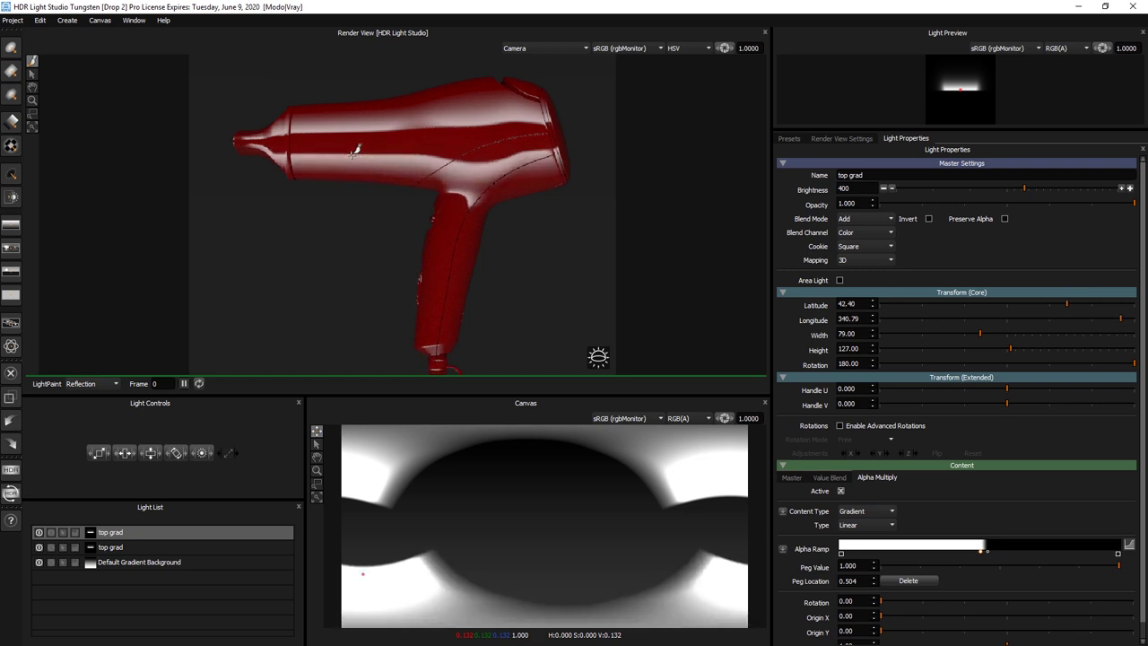
left_click(279, 150)
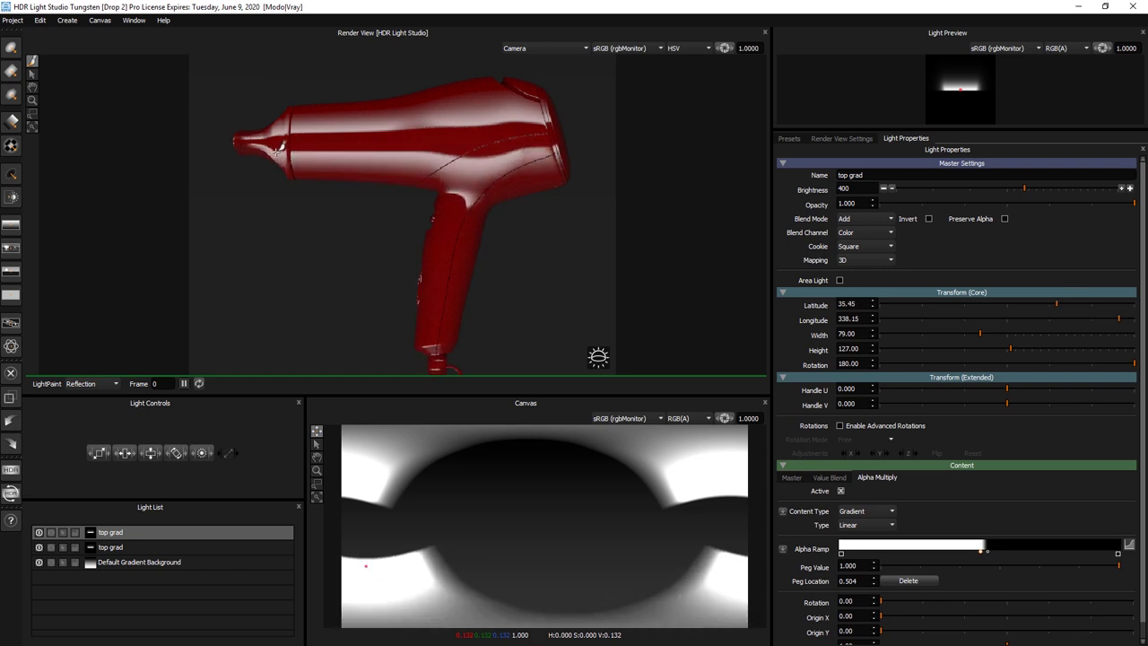
left_click(278, 150)
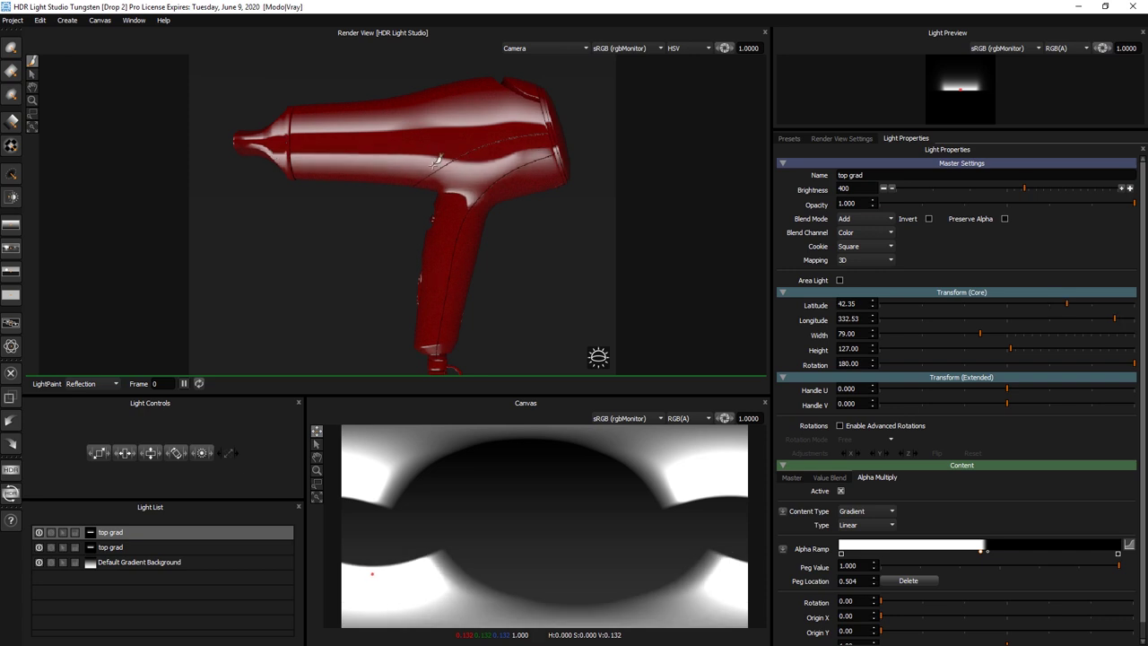
- Lower the copy's brightness to 100 and rename it 'bottom grad'
left_click(885, 190)
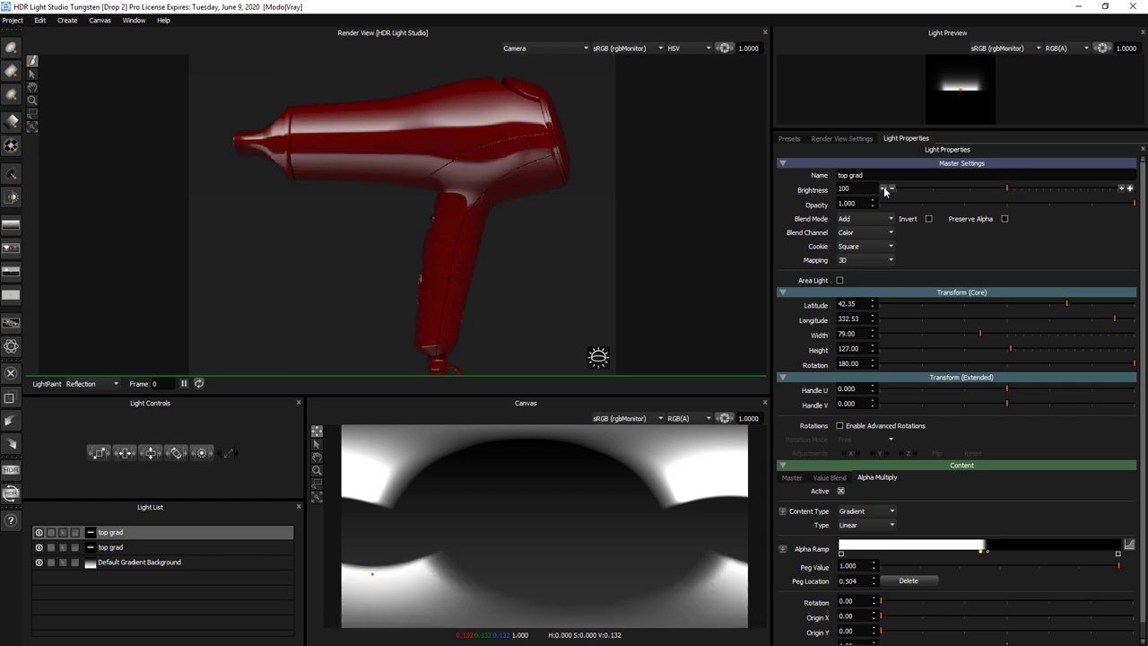
left_click(114, 549)
double_click(115, 534)
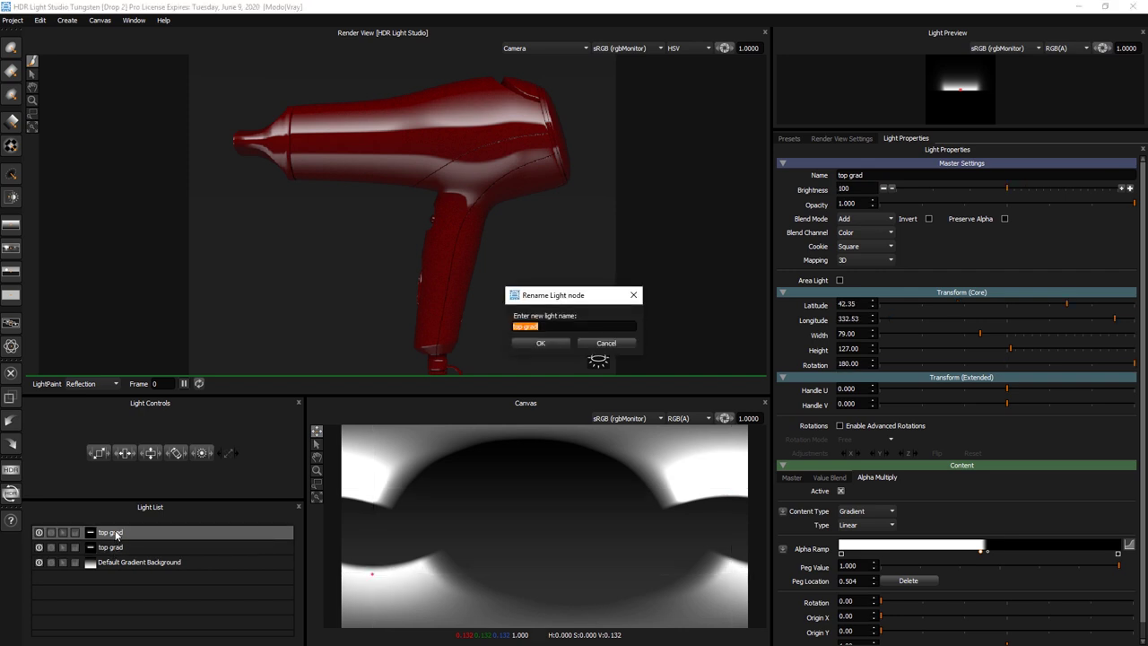
type("bottom")
key("Return")
left_click(114, 535)
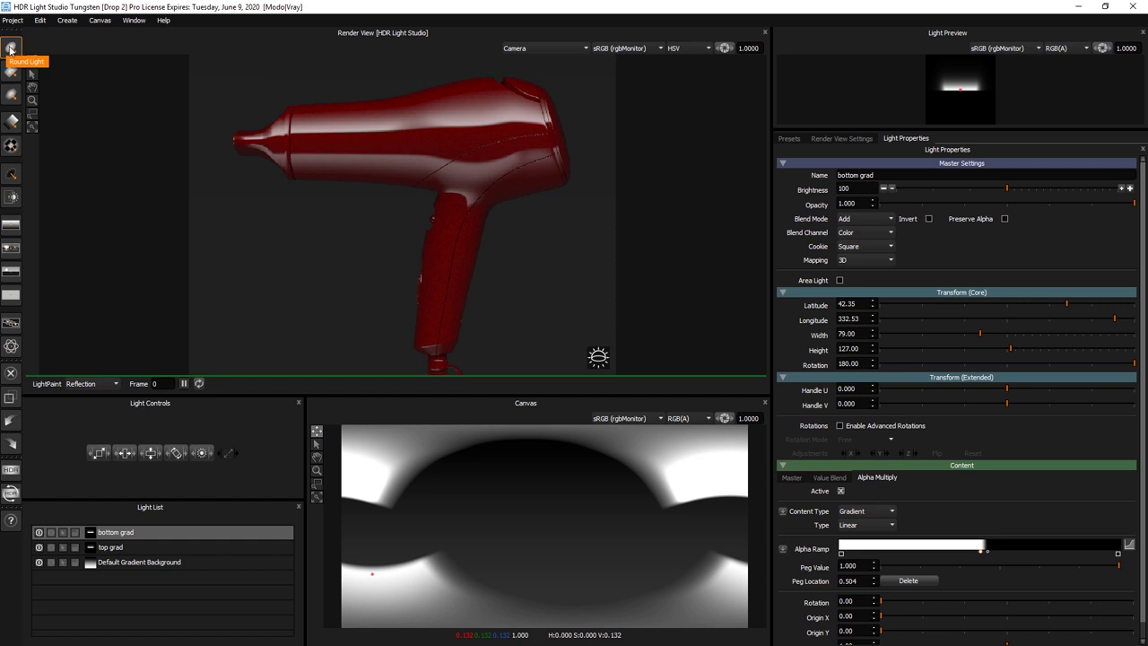
- Add a Round Light highlight on the dryer handle at brightness 400
left_click(10, 49)
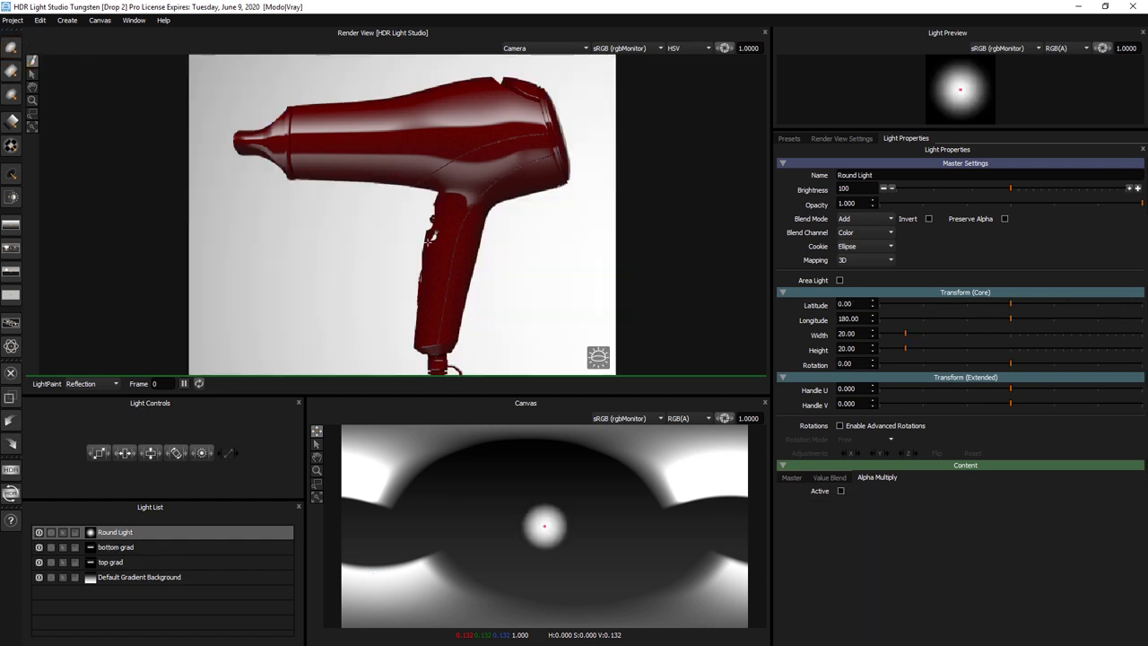
left_click(466, 261)
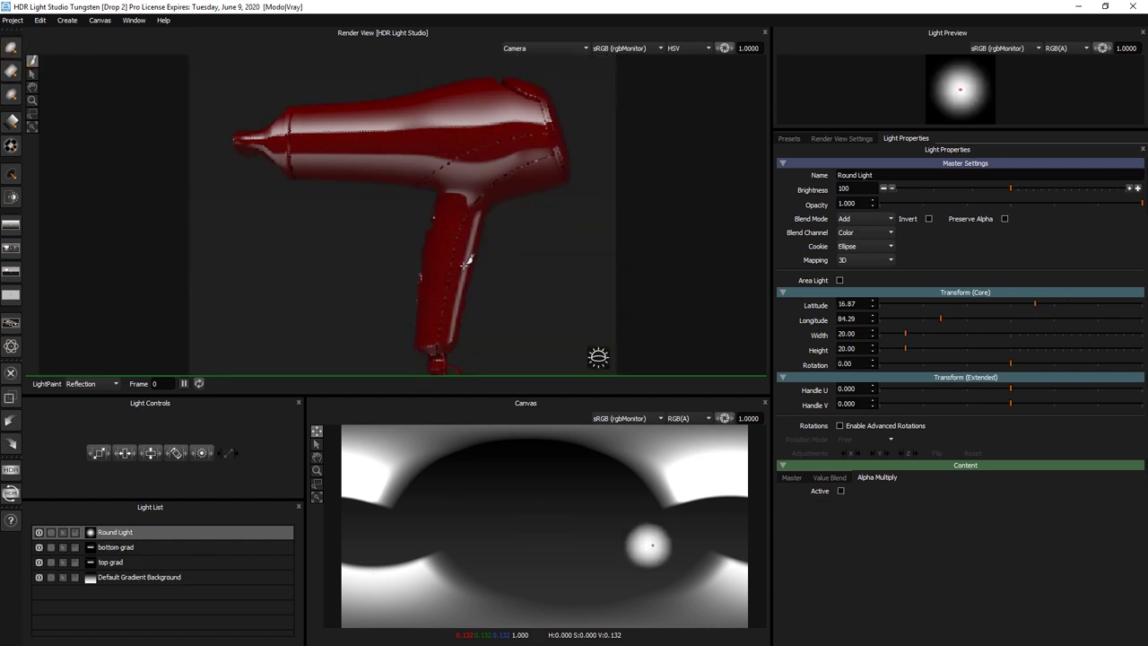
left_click_drag(467, 261, 467, 260)
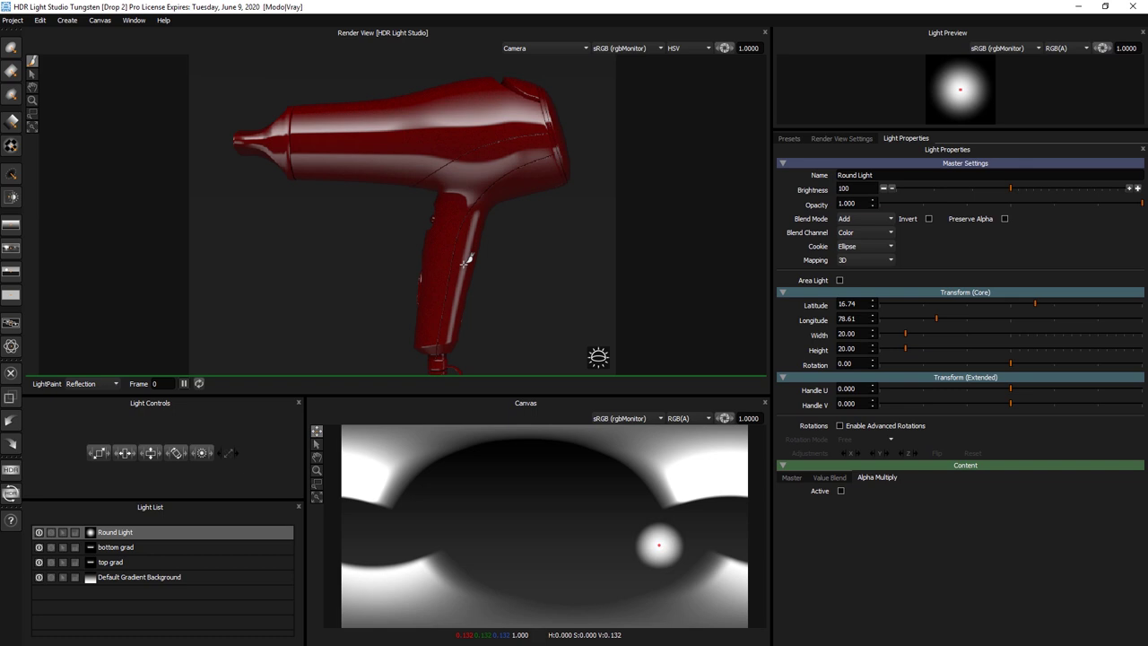
left_click(1138, 189)
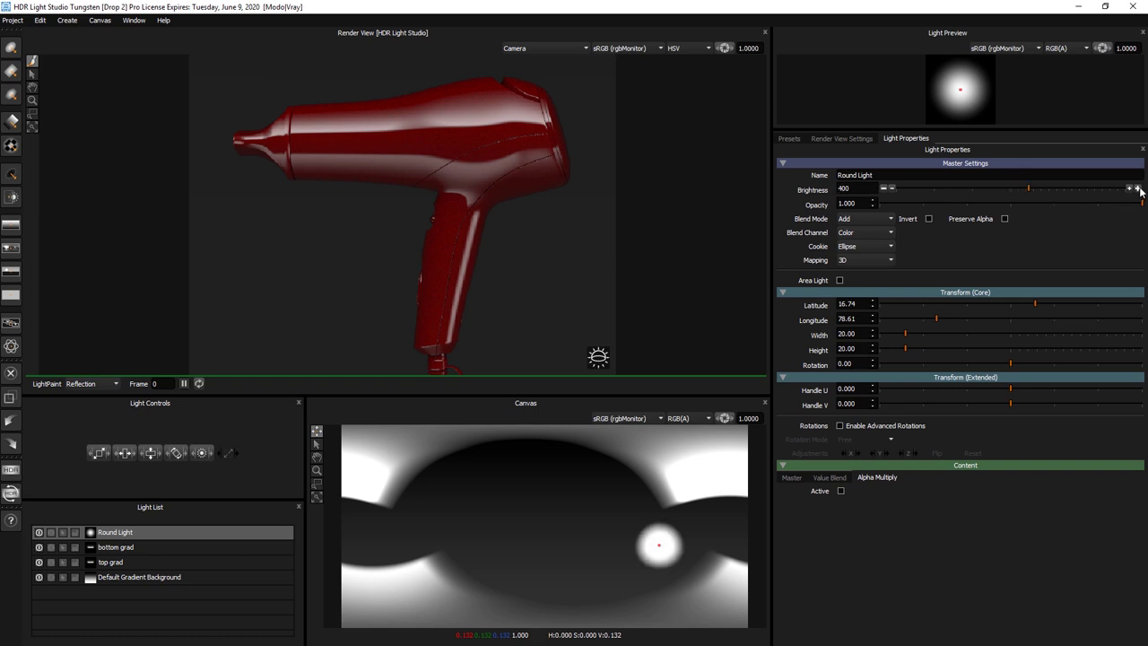
- Duplicate the round light with Ctrl+D and place the copy's highlight on the dryer
key("ctrl+d")
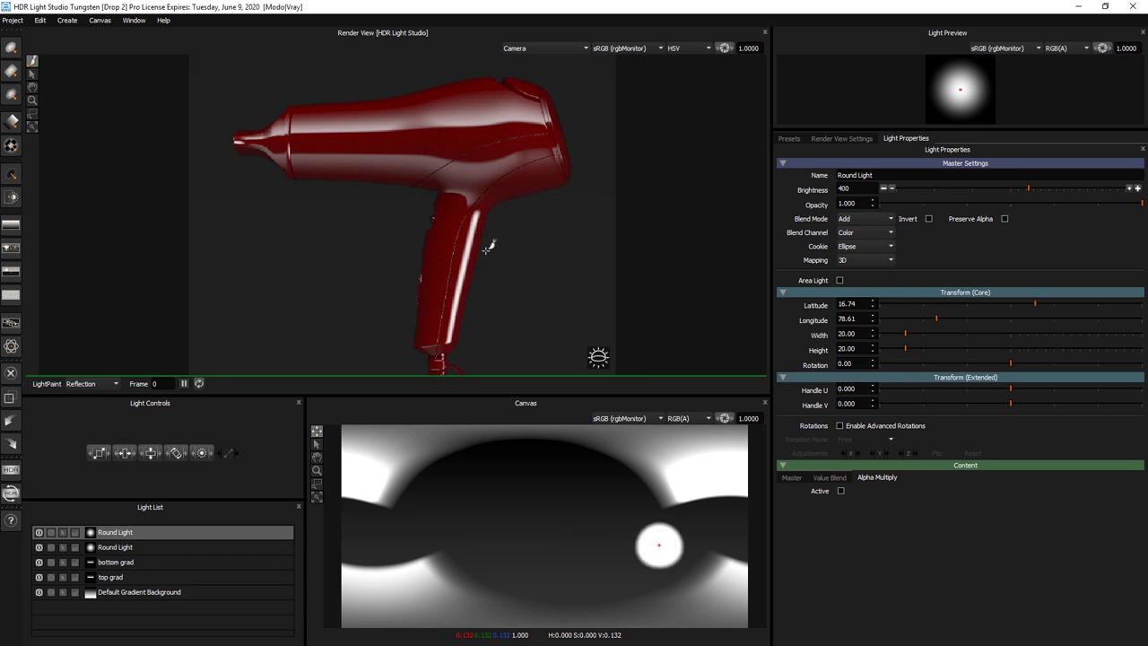
left_click(437, 247)
left_click_drag(437, 248, 438, 246)
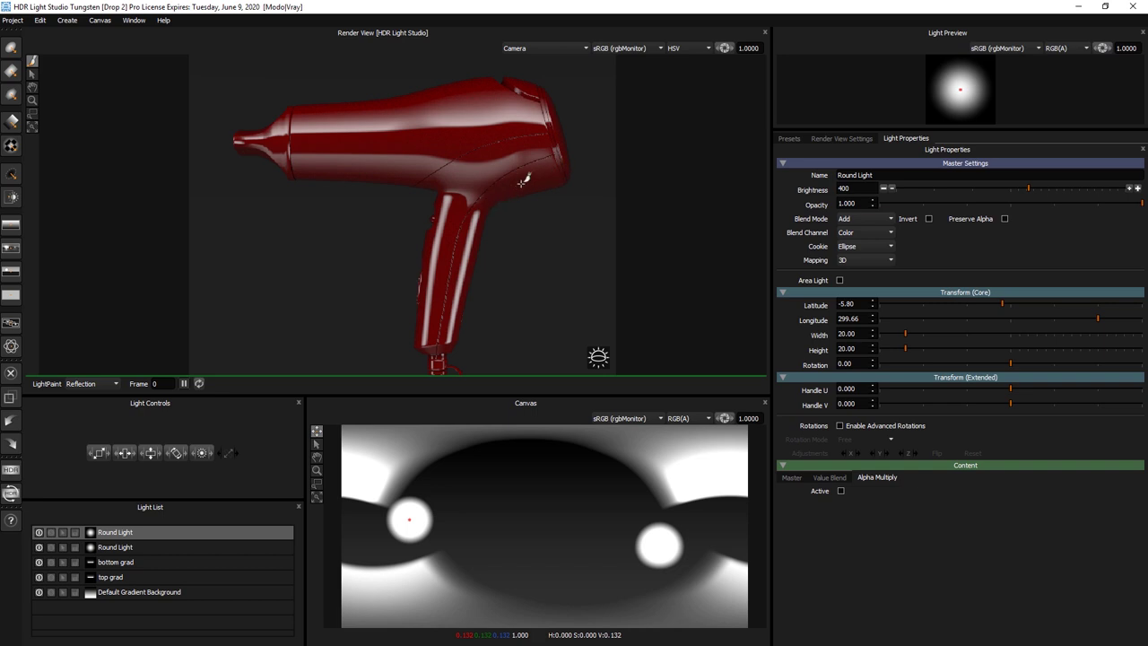
- Duplicate a third round light, place it on the dryer's back, and shrink it to 6.5
key("ctrl+d")
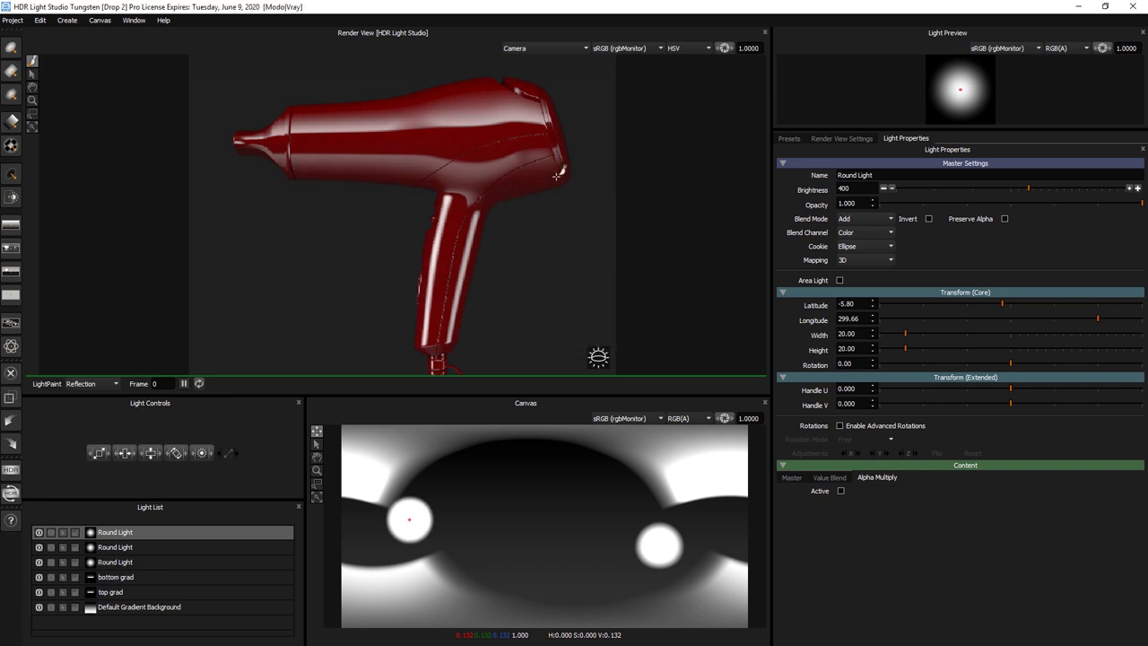
left_click(538, 182)
left_click(542, 180)
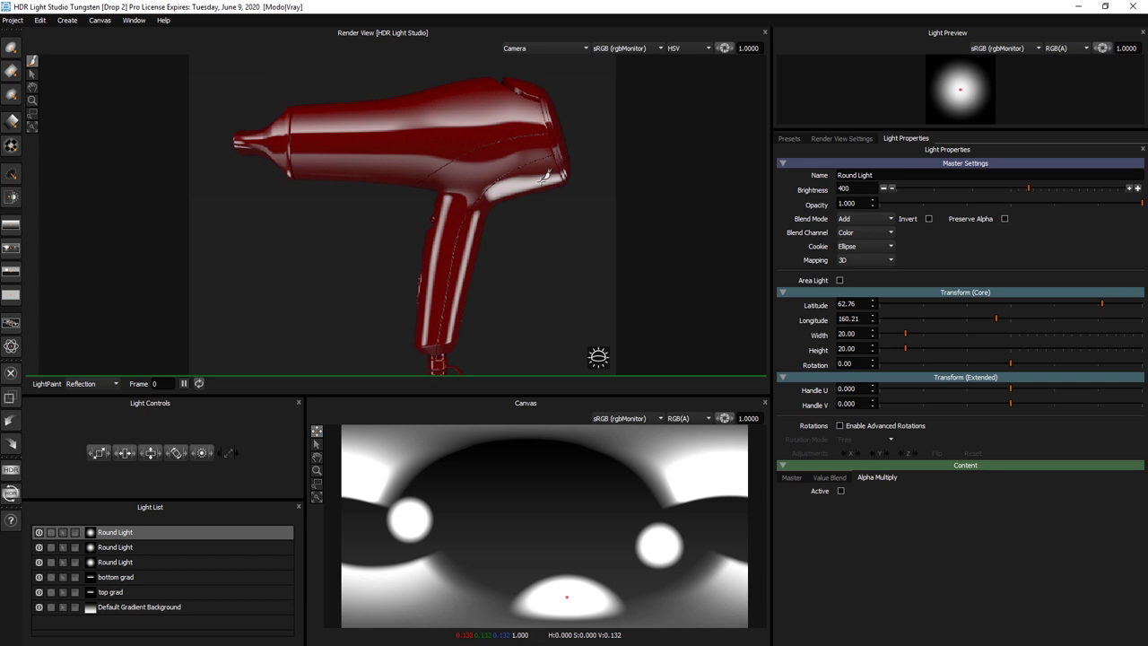
mouse_move(99, 453)
left_mouse_down()
mouse_move(76, 456)
mouse_move(90, 454)
left_mouse_up()
left_click_drag(557, 169, 558, 176)
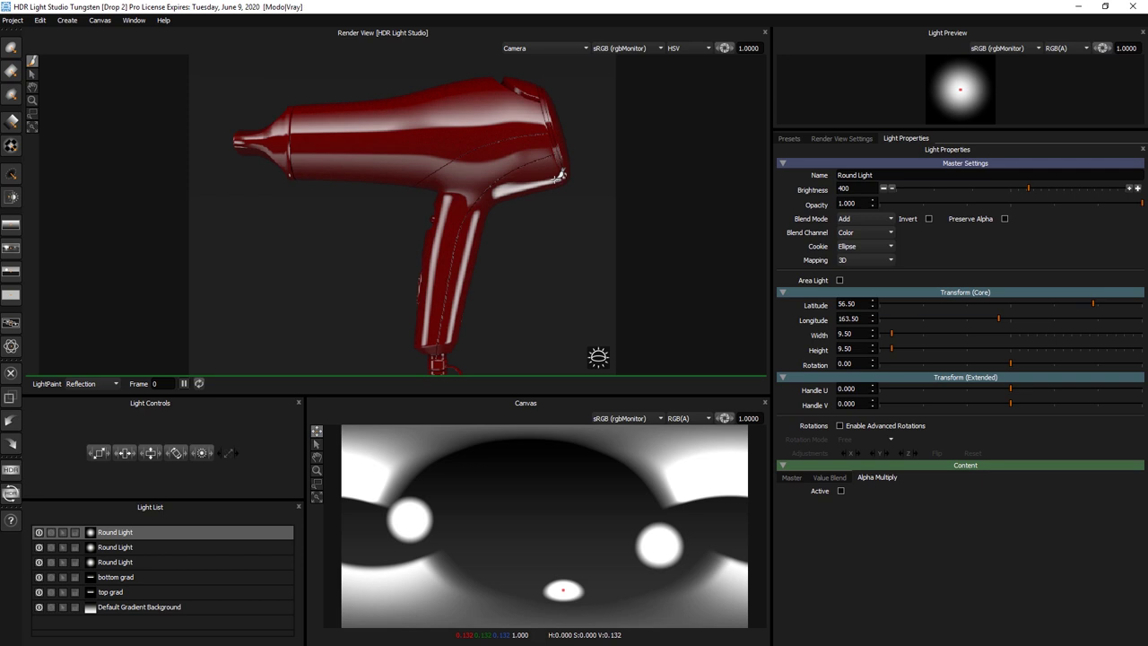
left_click_drag(102, 454, 93, 455)
- Name the three round lights 'bottom back', 'front handle' and 'back handle', then return to Modo
double_click(113, 533)
type("bottom")
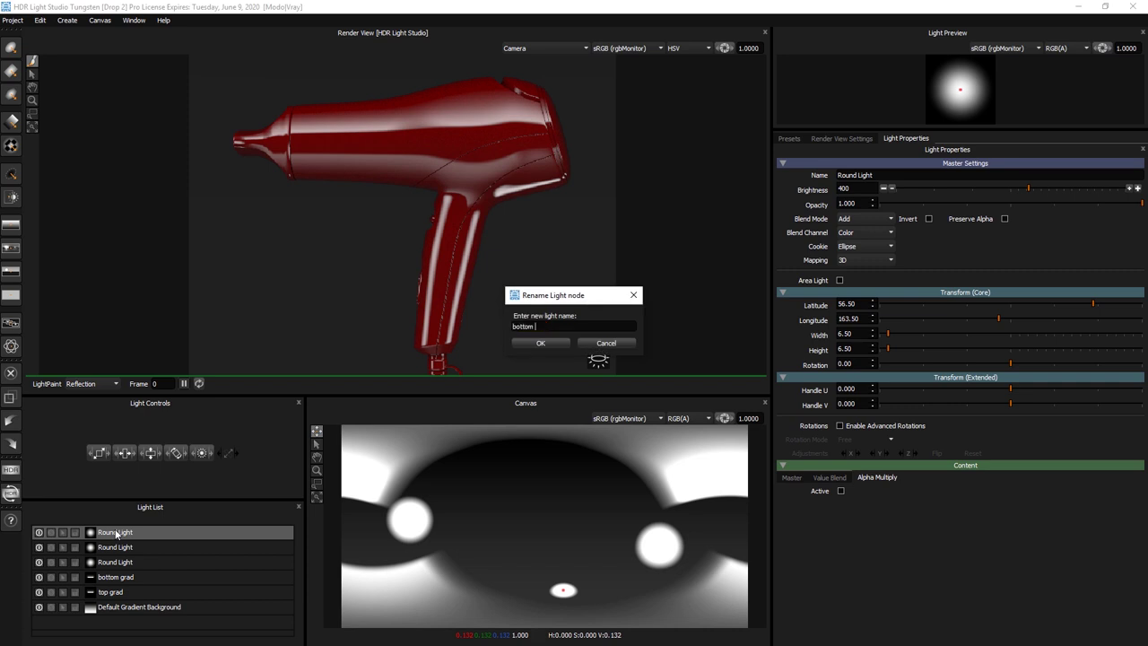
type(" back")
key("Return")
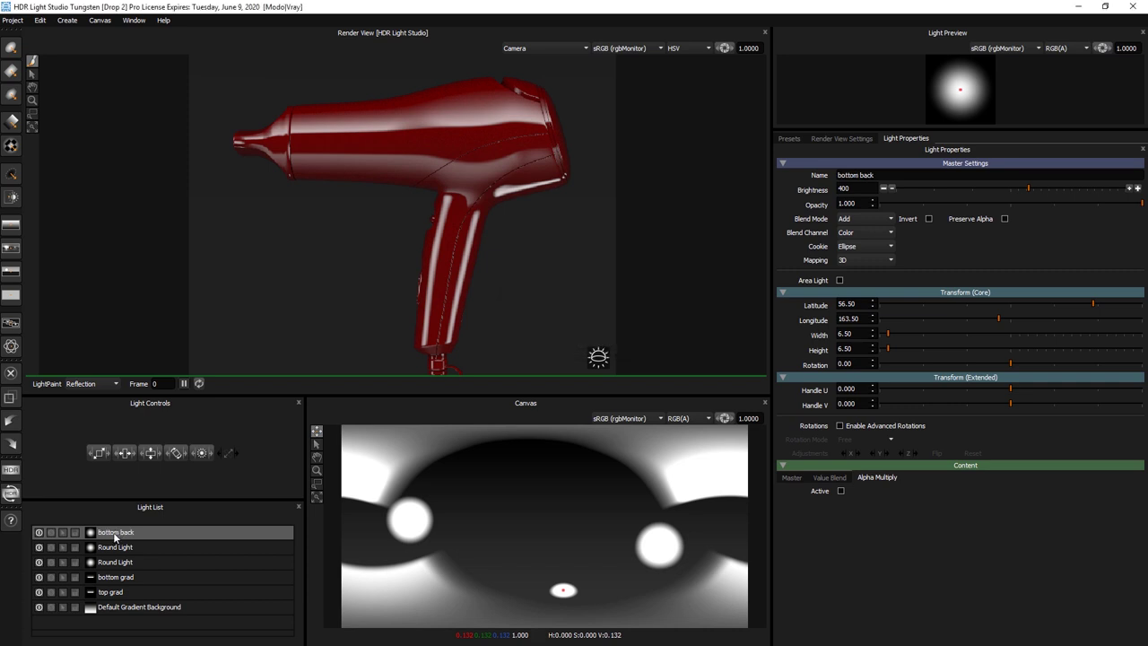
left_click(116, 547)
double_click(117, 548)
type("t")
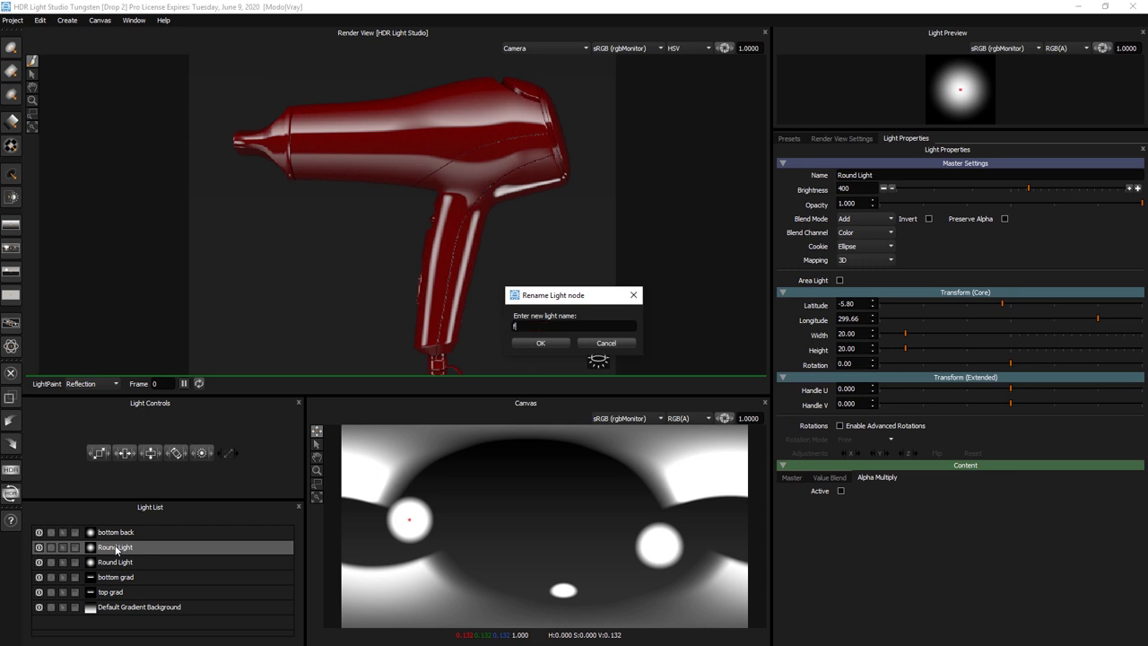
type("ront handle")
key("Return")
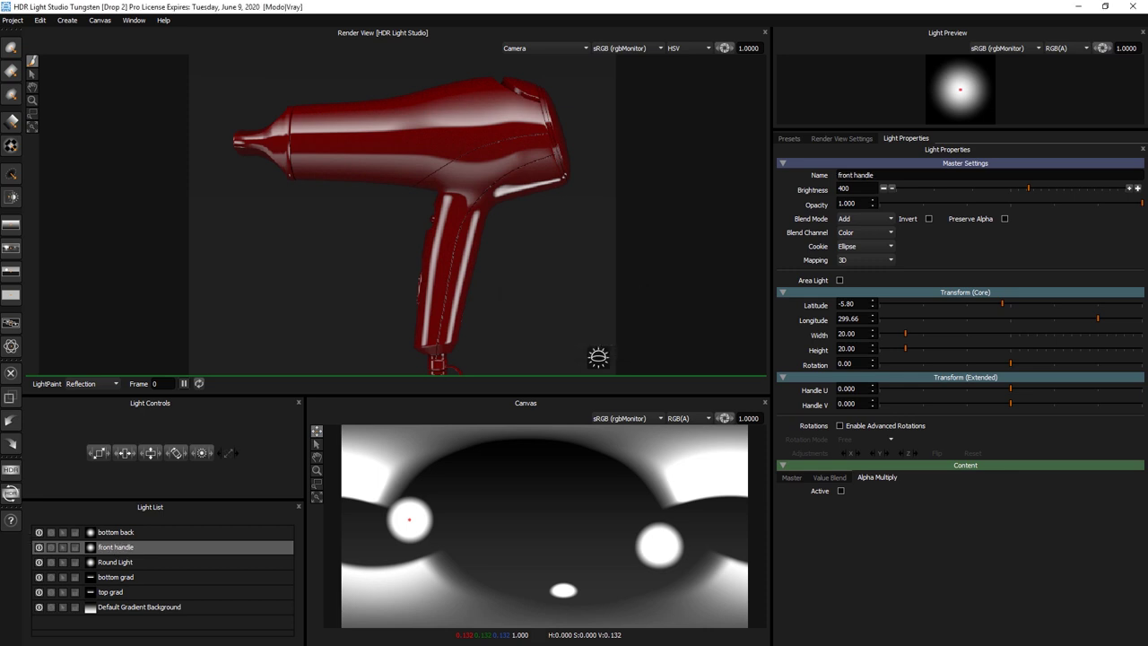
double_click(131, 562)
type("back handle")
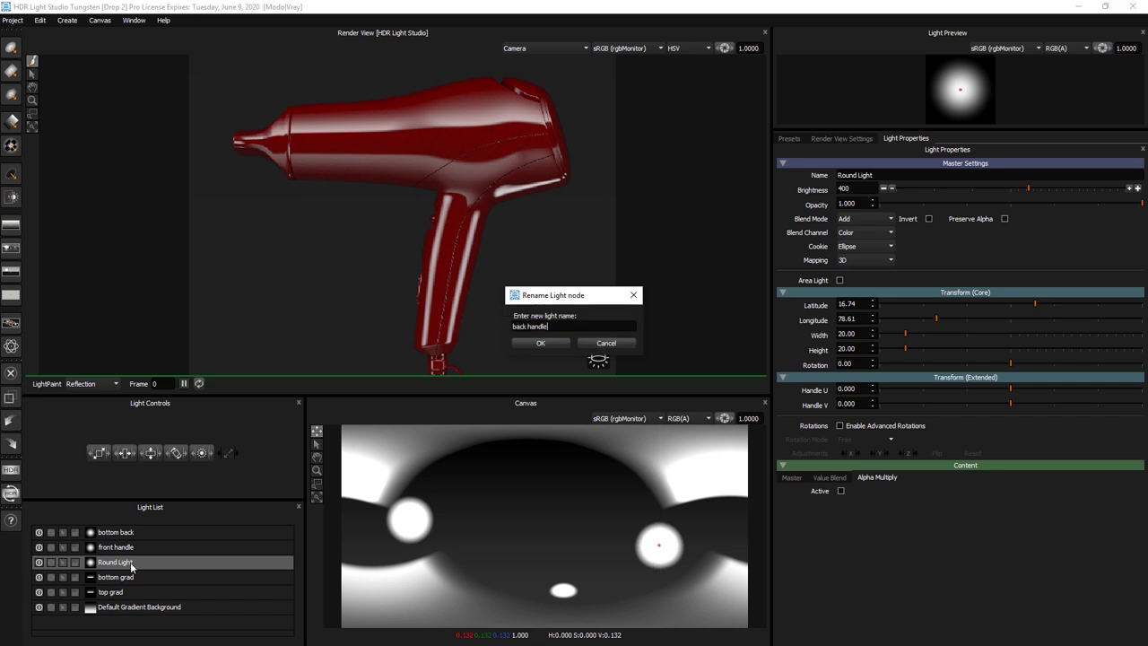
key("Return")
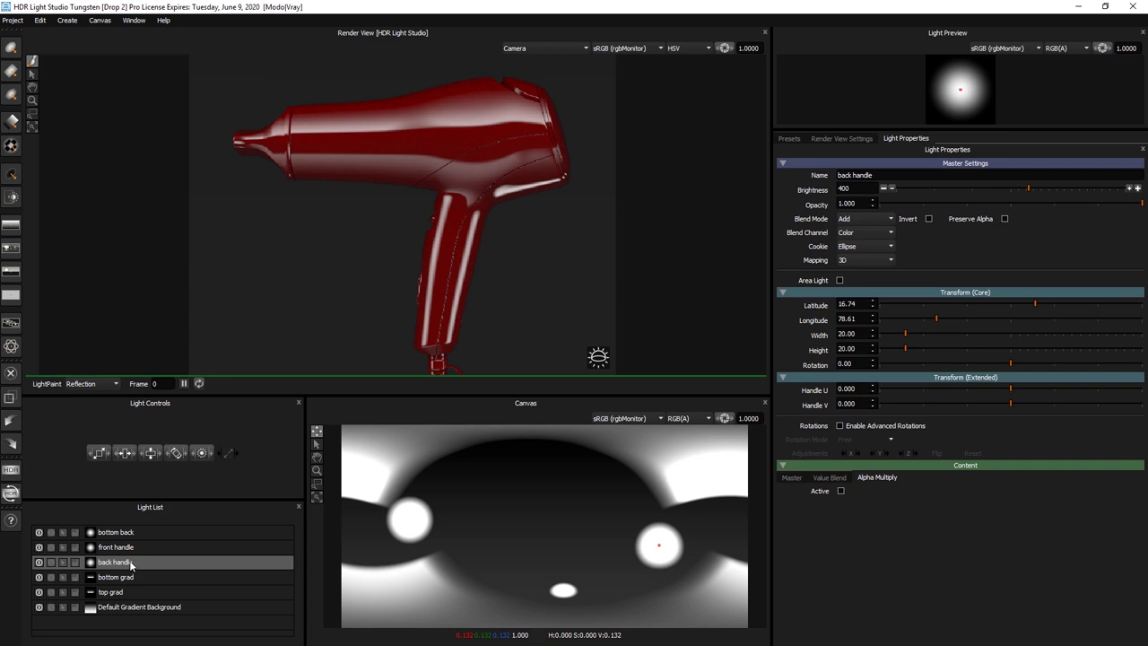
key("alt+Tab")
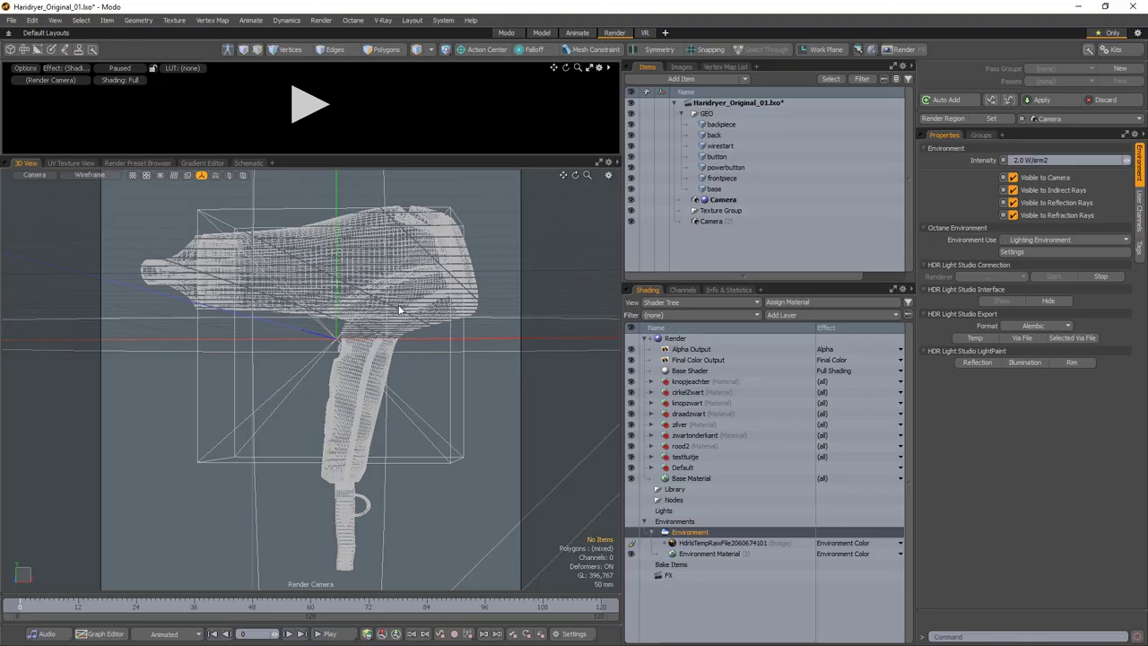
- Start the interactive V-Ray RT CPU render of the hairdryer from the V-Ray menu
left_click(384, 20)
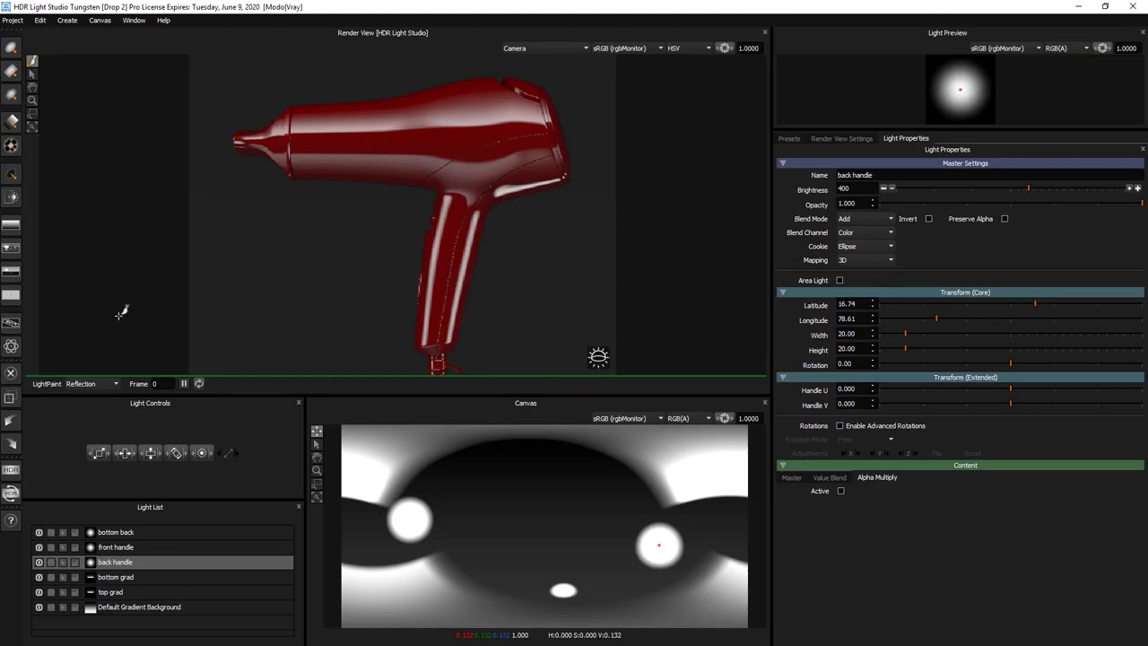
- Raise the bottom back light's brightness to 800 and check the V-Ray render in Modo
left_click(125, 562)
left_click(117, 532)
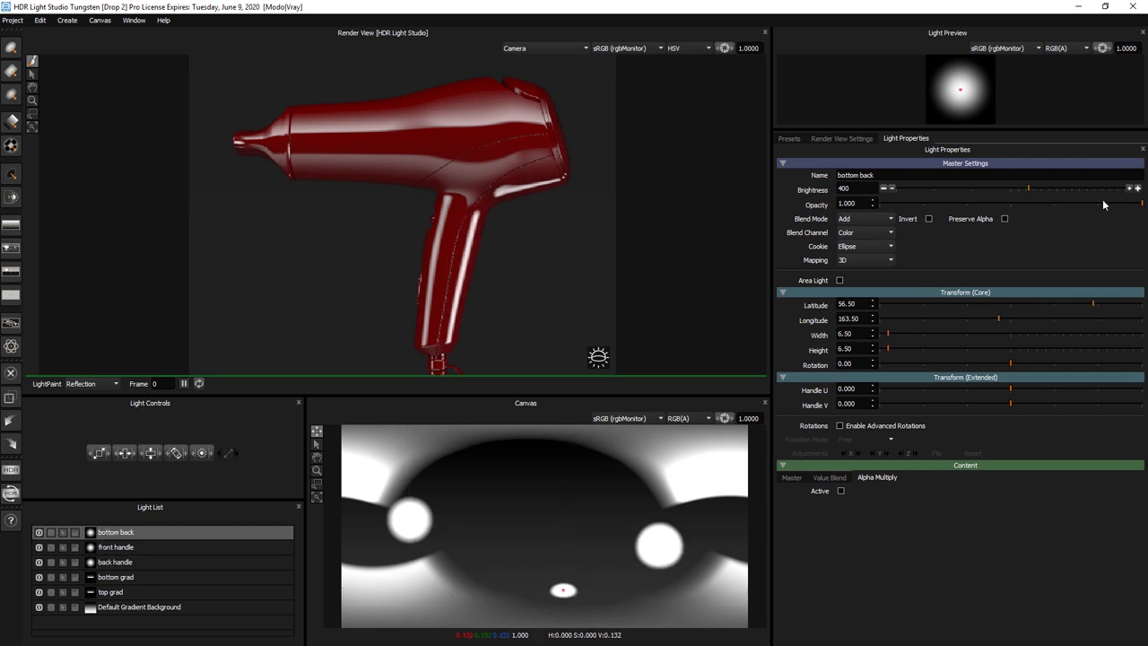
left_click(1138, 189)
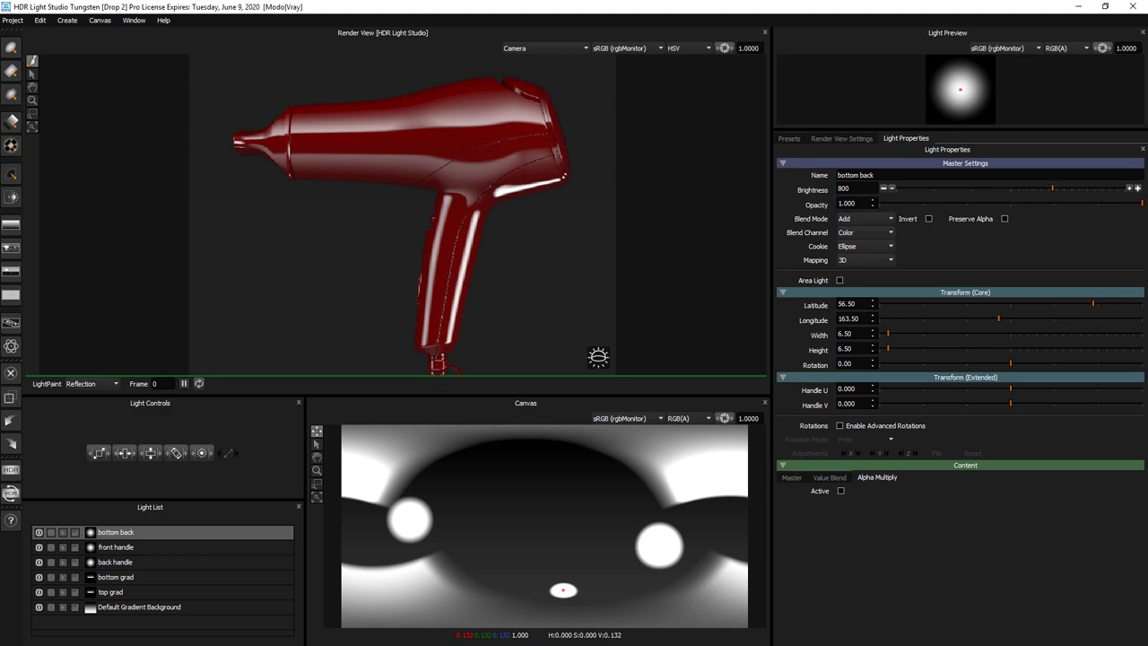
key("alt+Tab")
left_click_drag(345, 395, 370, 410)
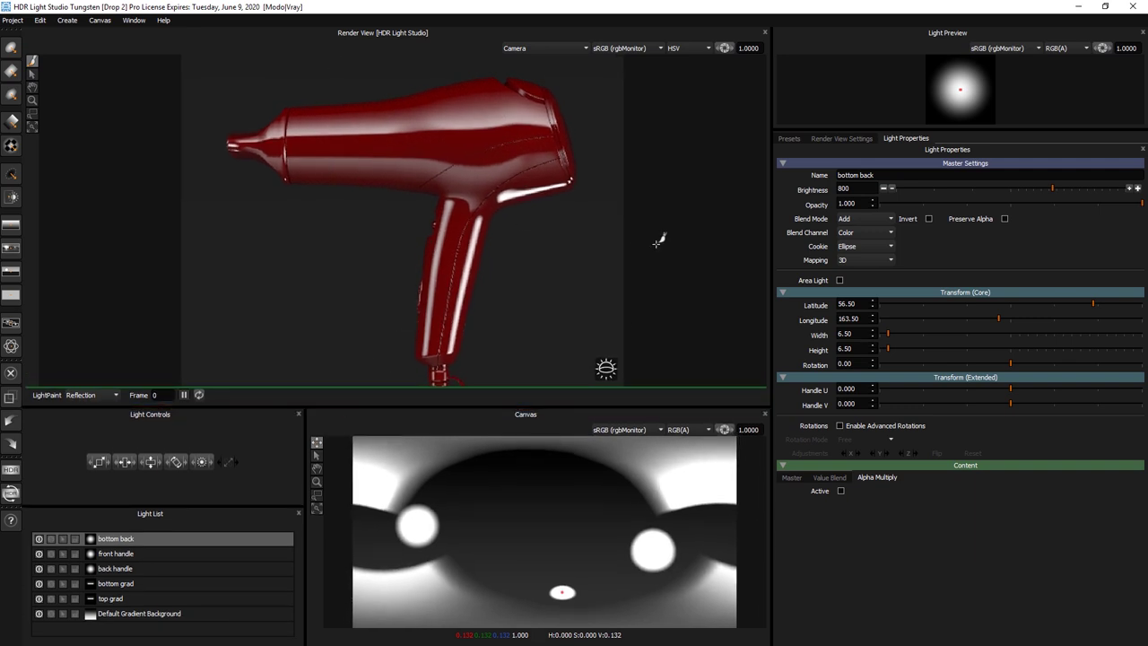
- Place a Light Ring preset as a rim light on the hairdryer body and solo it
left_click(789, 139)
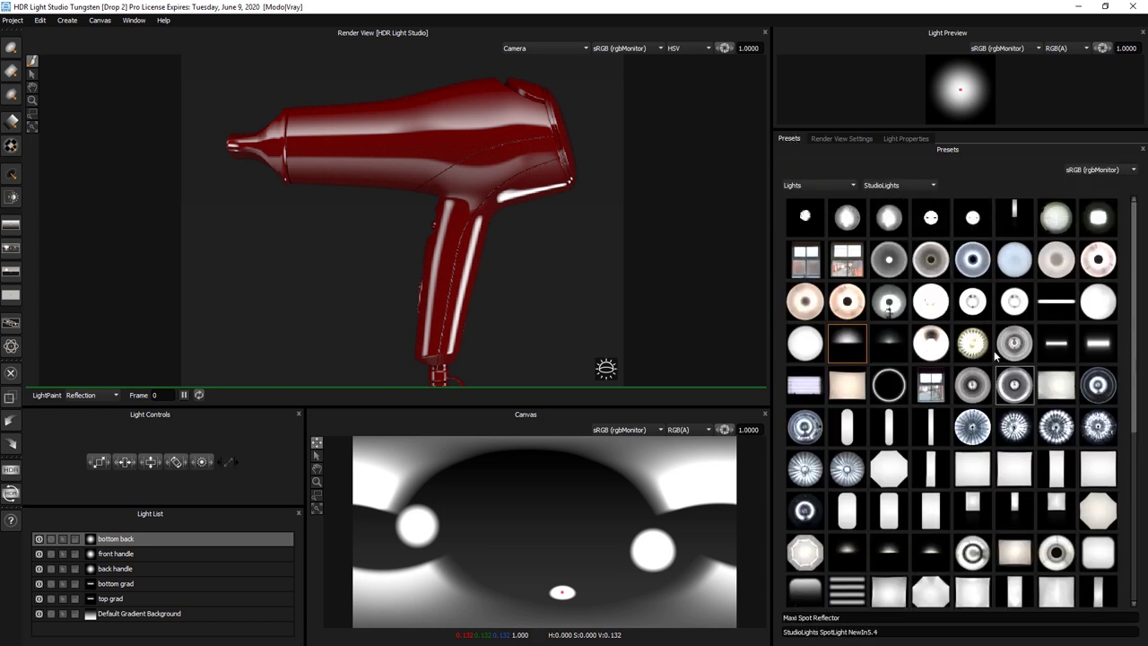
scroll(1058, 343, "down", 4)
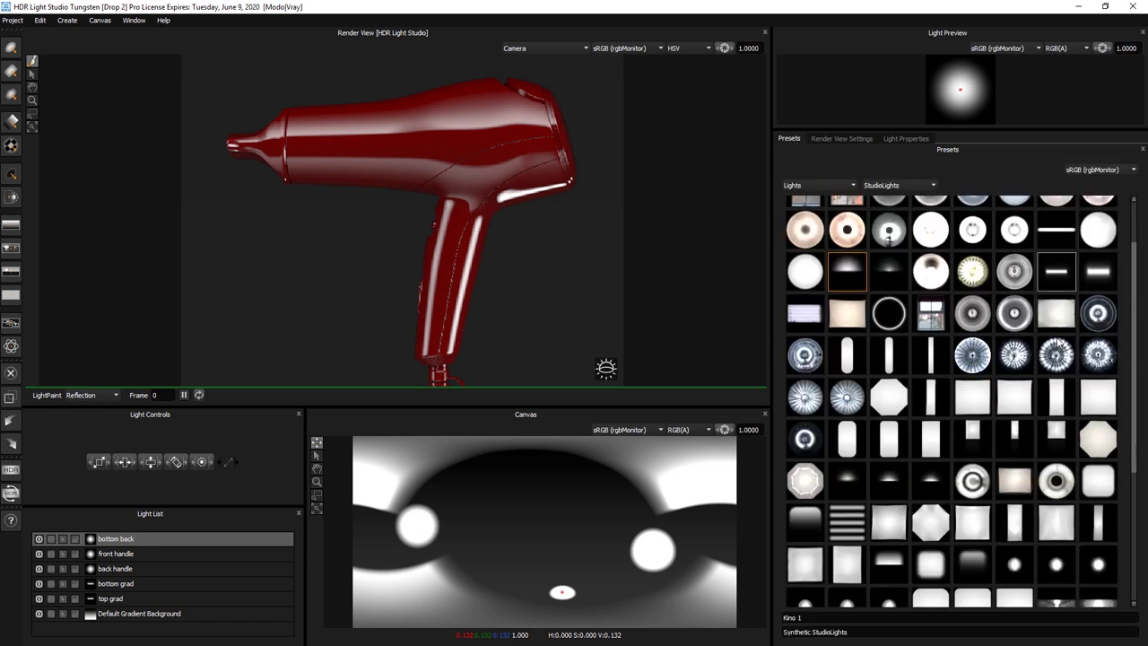
scroll(1059, 343, "up", 4)
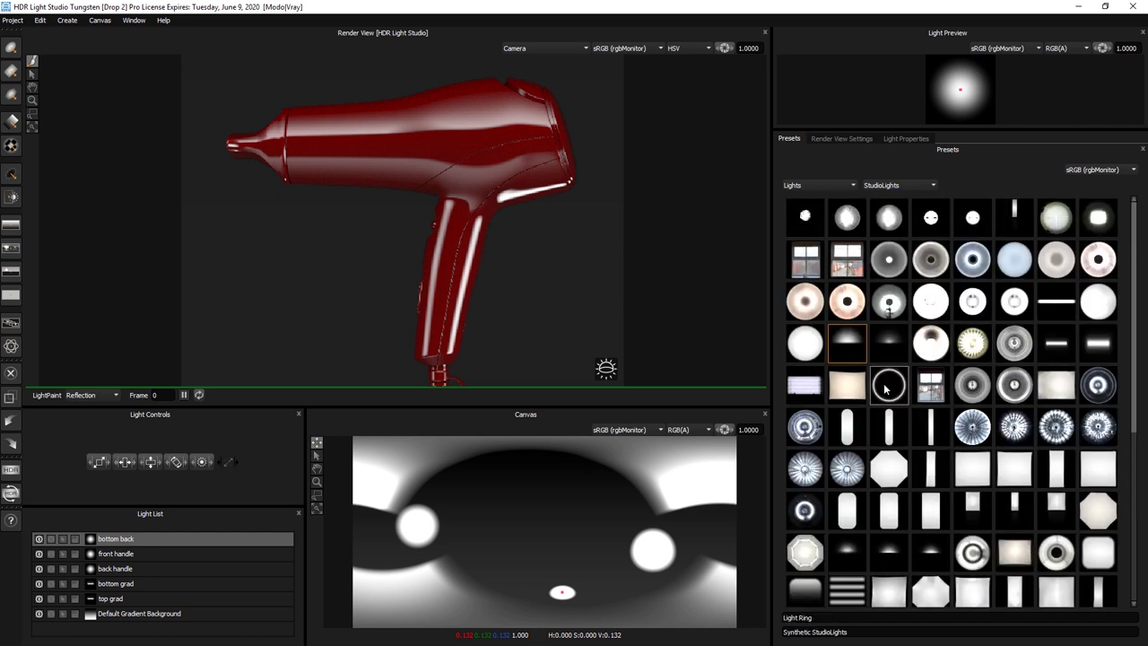
left_click(72, 398)
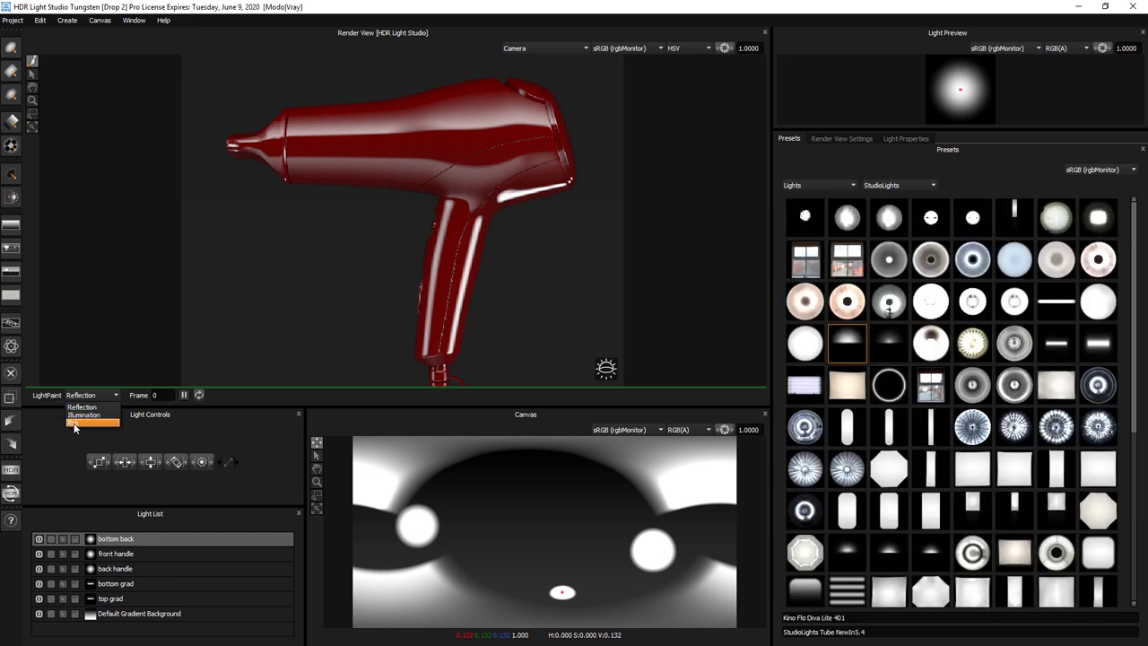
left_click(71, 411)
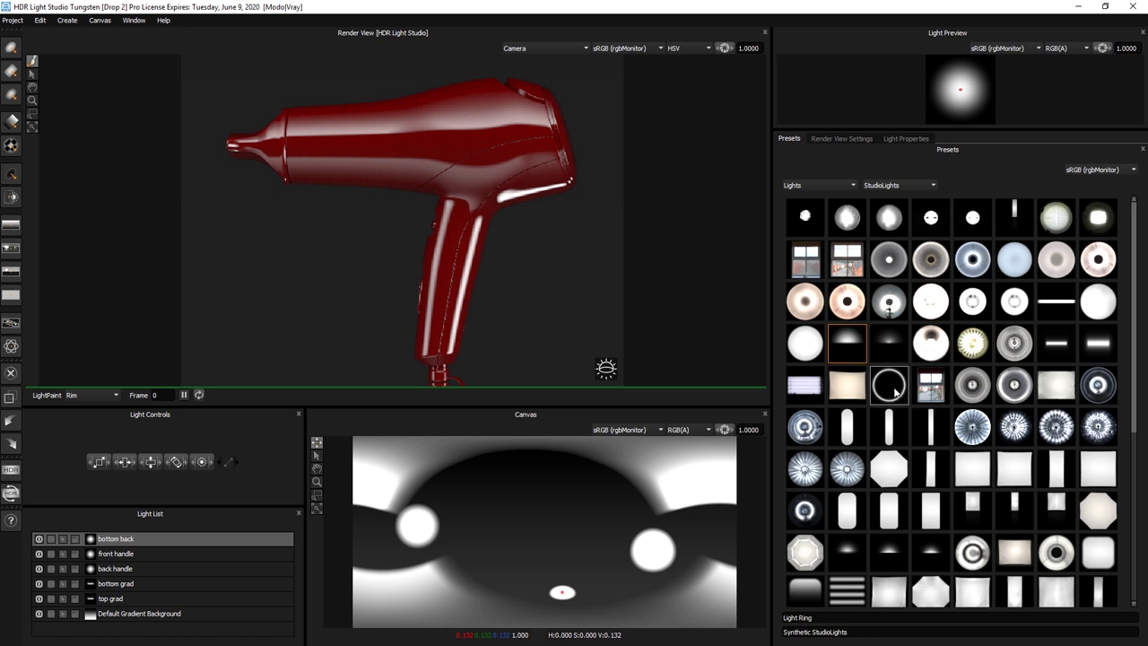
left_click_drag(888, 386, 681, 241)
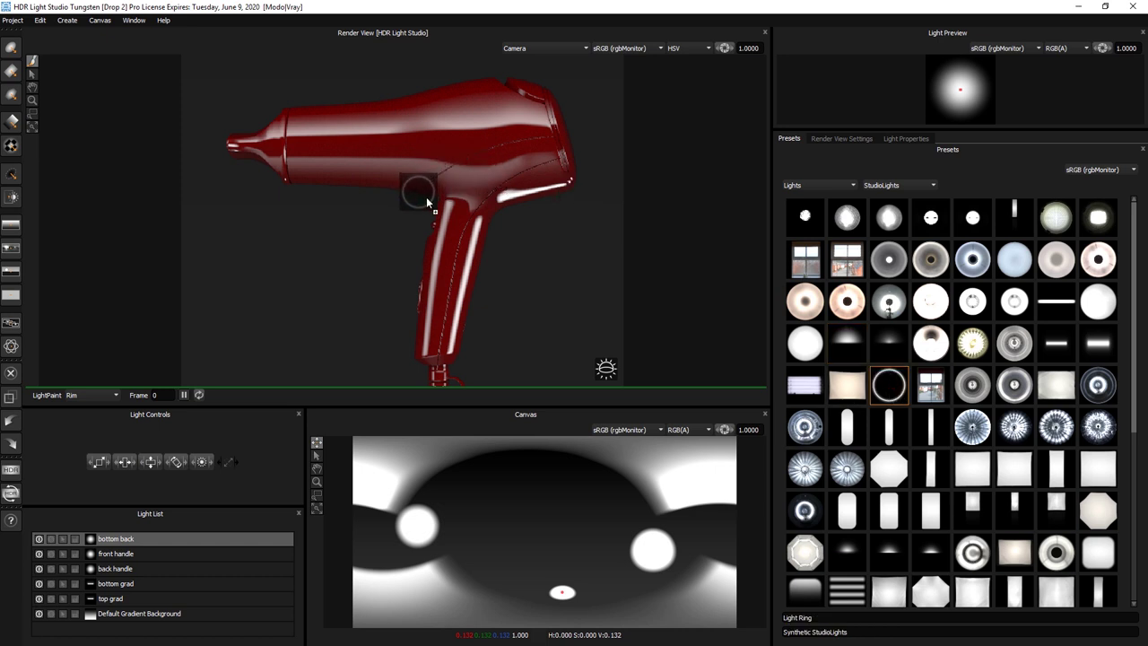
left_click_drag(427, 203, 427, 203)
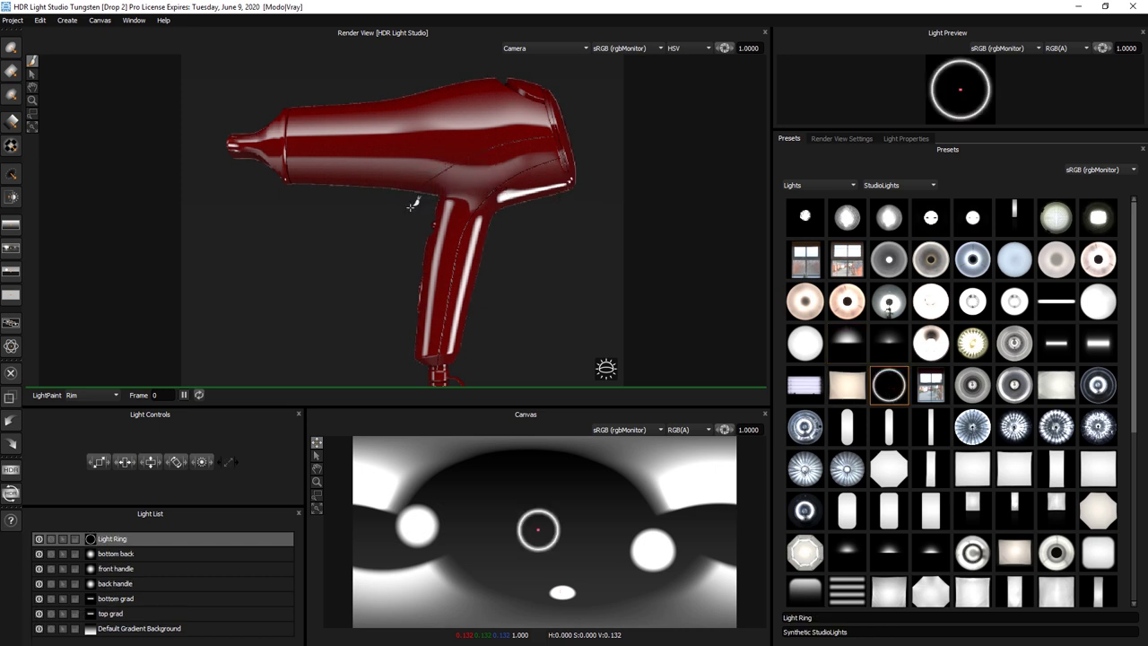
left_click(50, 539)
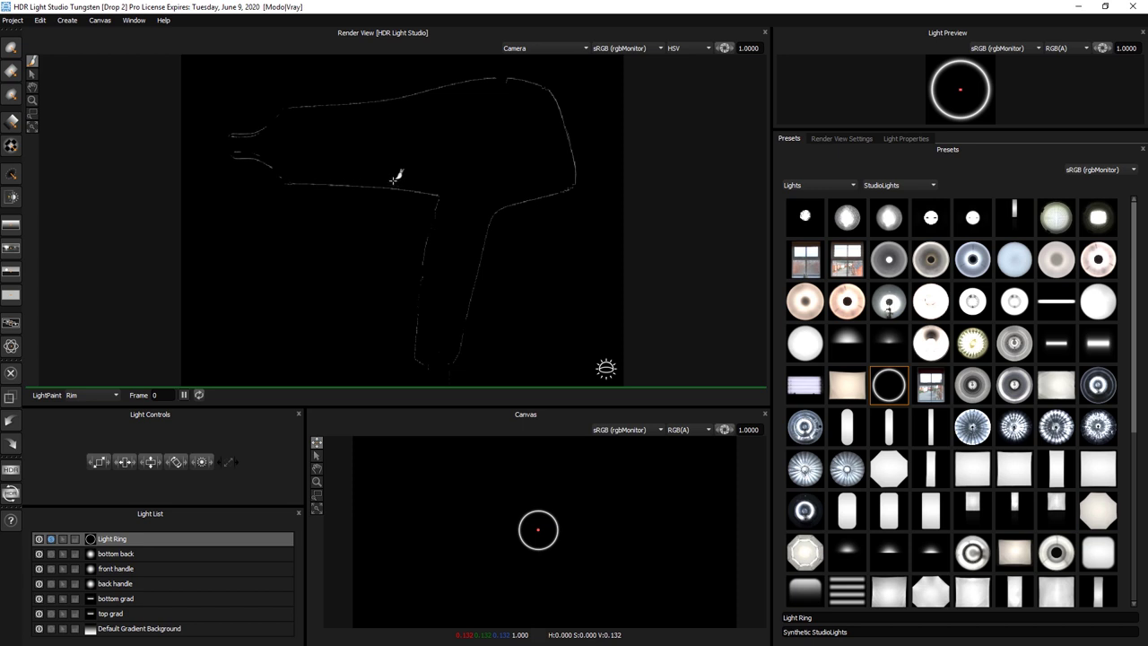
- Raise the Light Ring's brightness to 400 and shrink its size to 11.5
left_click(907, 139)
left_click(1137, 188)
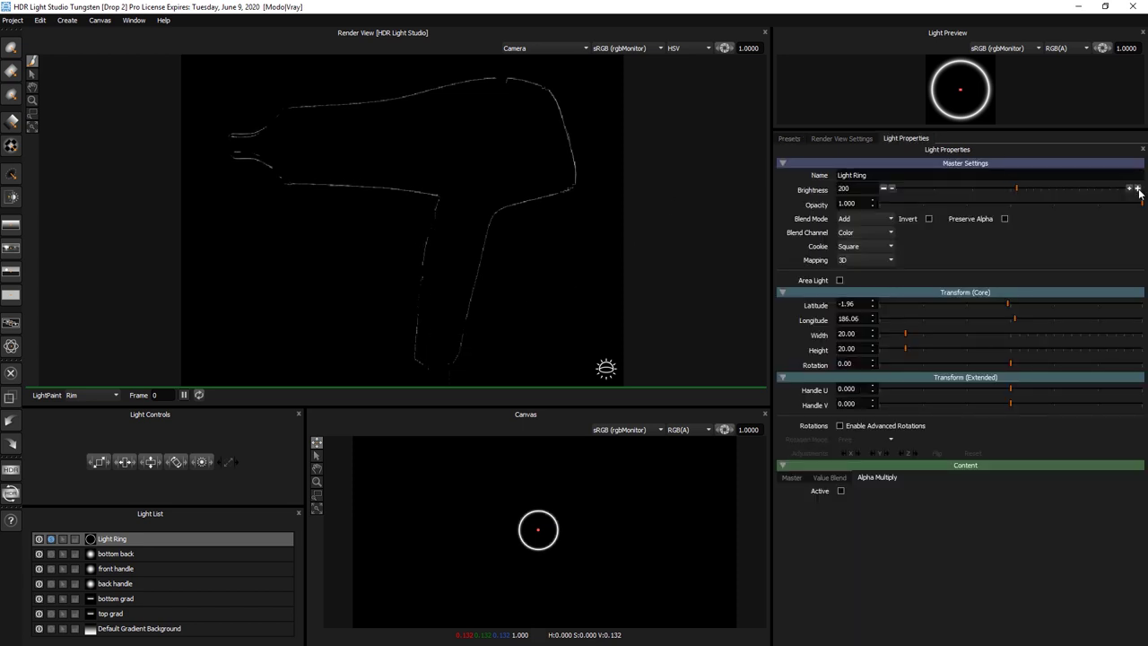
left_click(1138, 188)
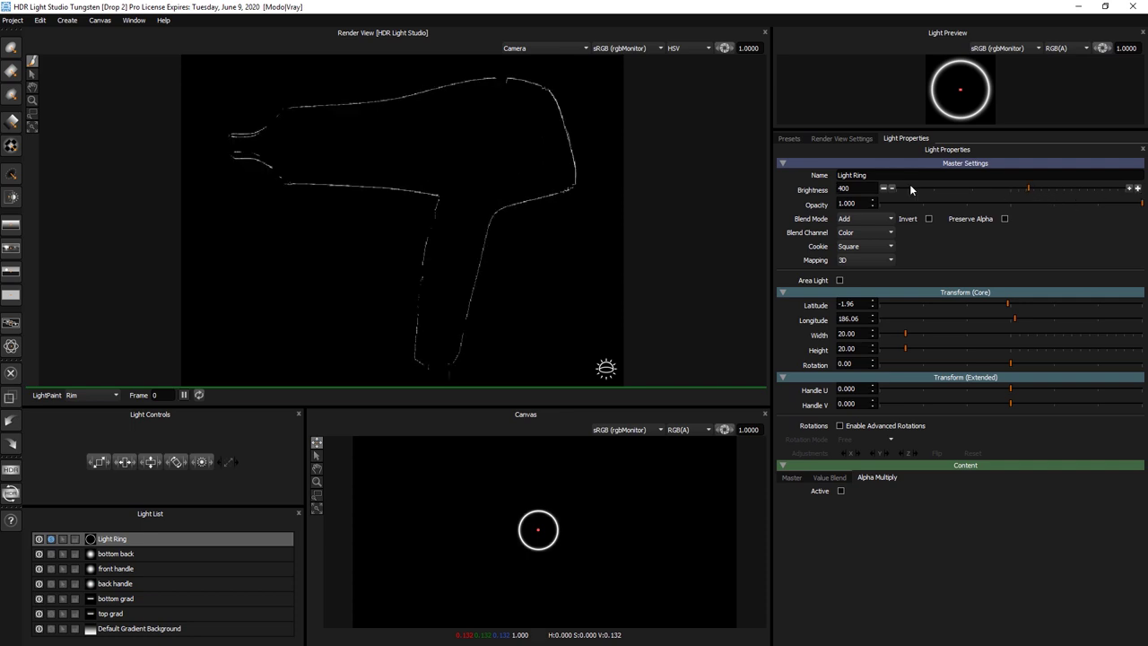
mouse_move(100, 462)
left_mouse_down()
mouse_move(78, 465)
mouse_move(117, 461)
mouse_move(95, 463)
mouse_move(105, 463)
left_mouse_up()
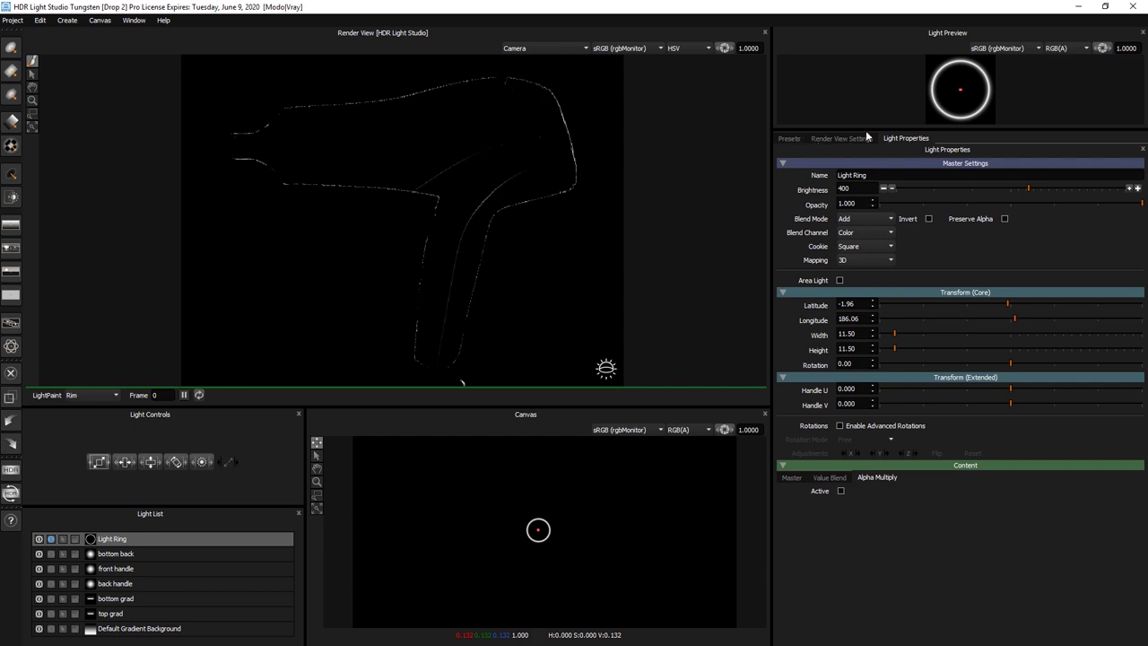
- Move the Light Ring's alpha ramp peg to 0 at 0.624 and unsolo it
left_click(794, 480)
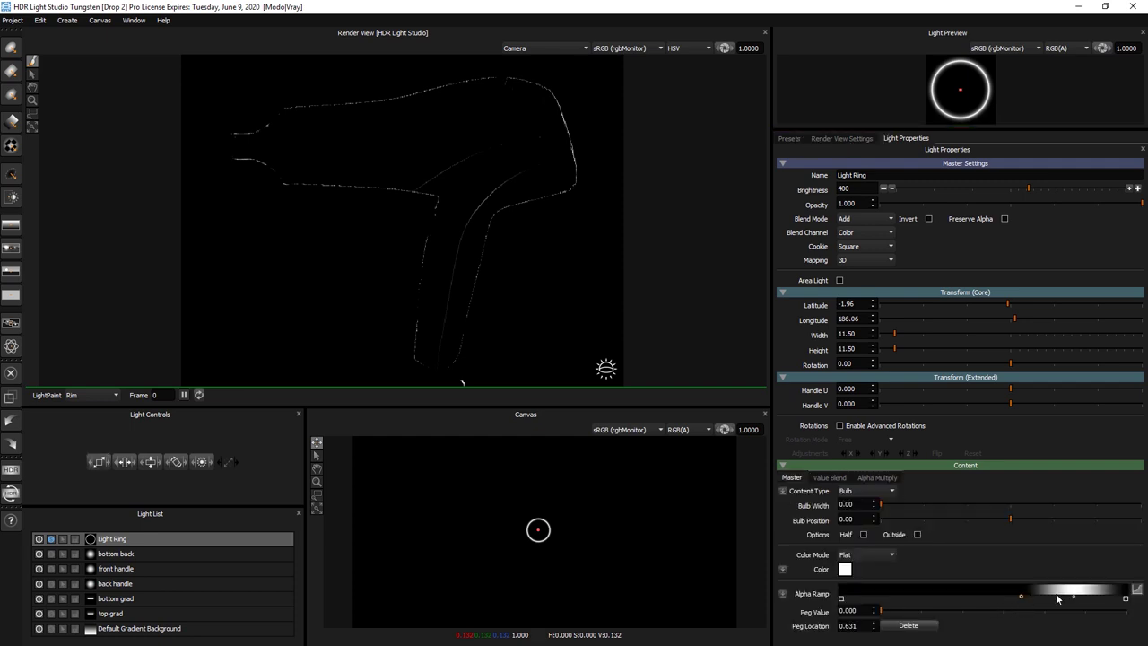
left_click_drag(1073, 596, 1023, 599)
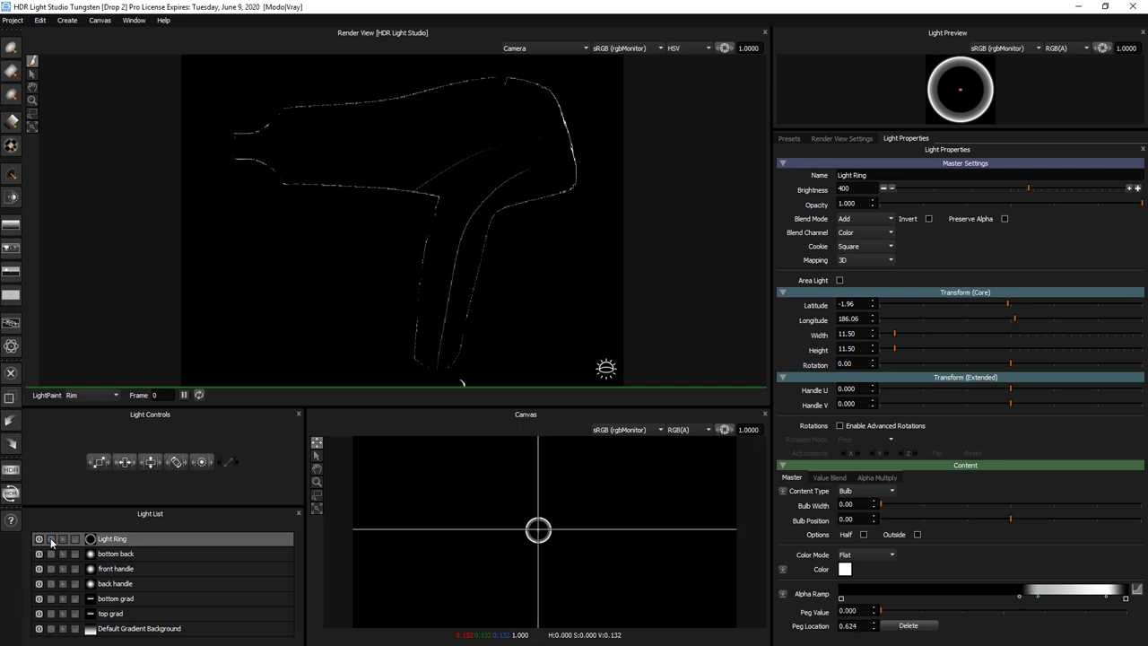
left_click(51, 539)
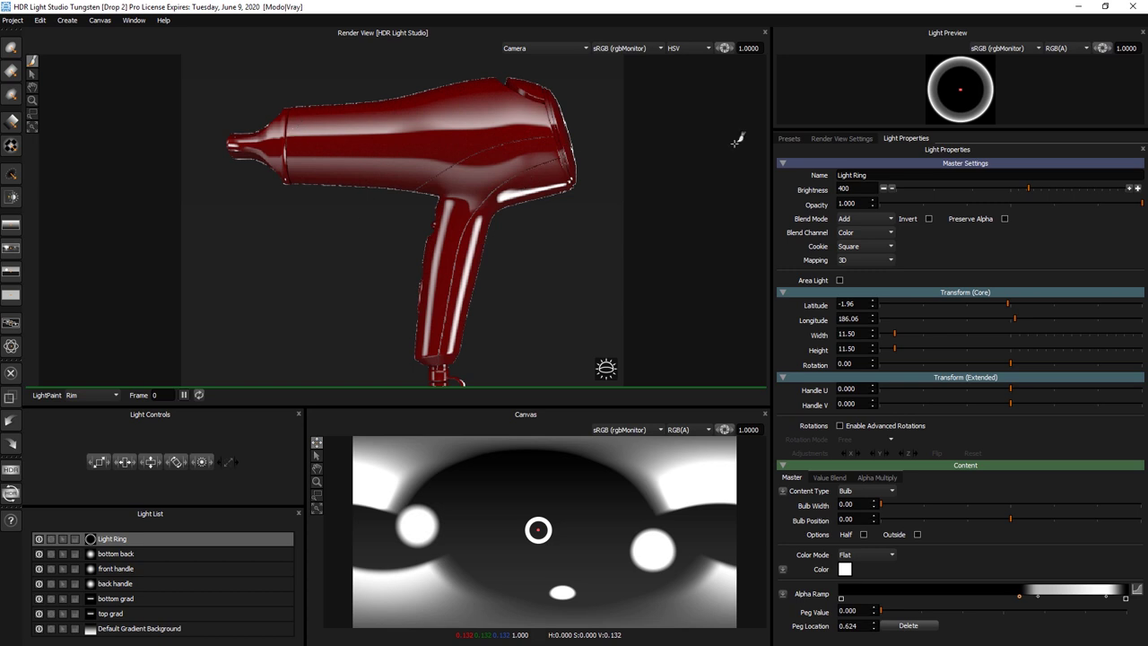
- Add a Softer Square preset light to the scene and dim it to brightness 67
left_click(789, 139)
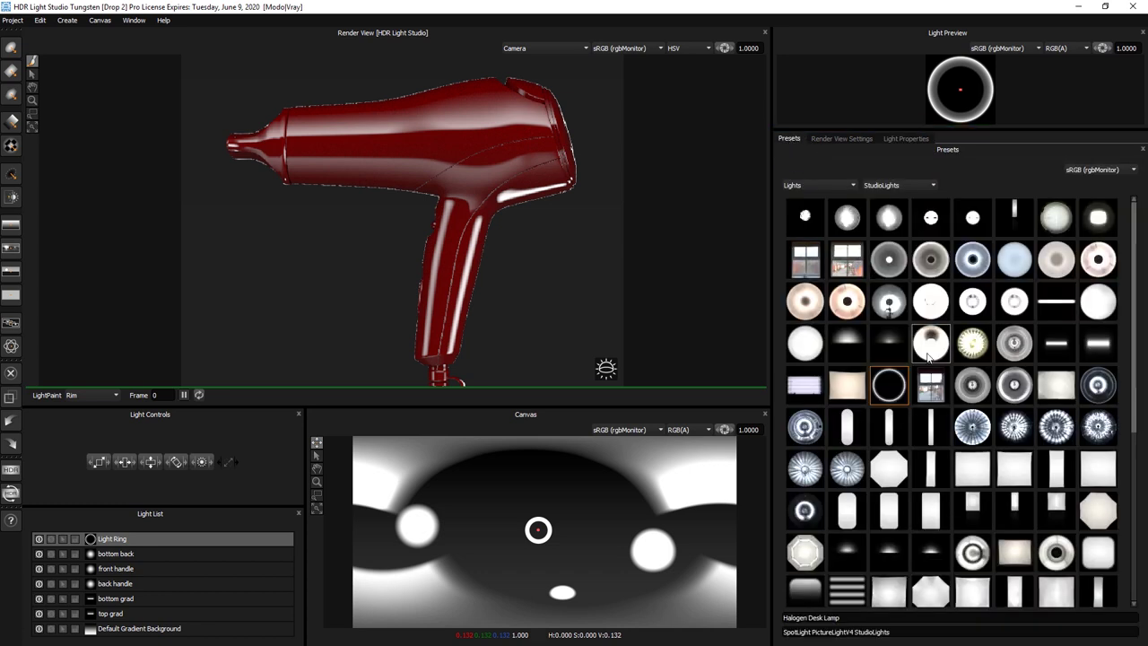
scroll(946, 480, "down", 3)
left_click_drag(932, 527, 407, 207)
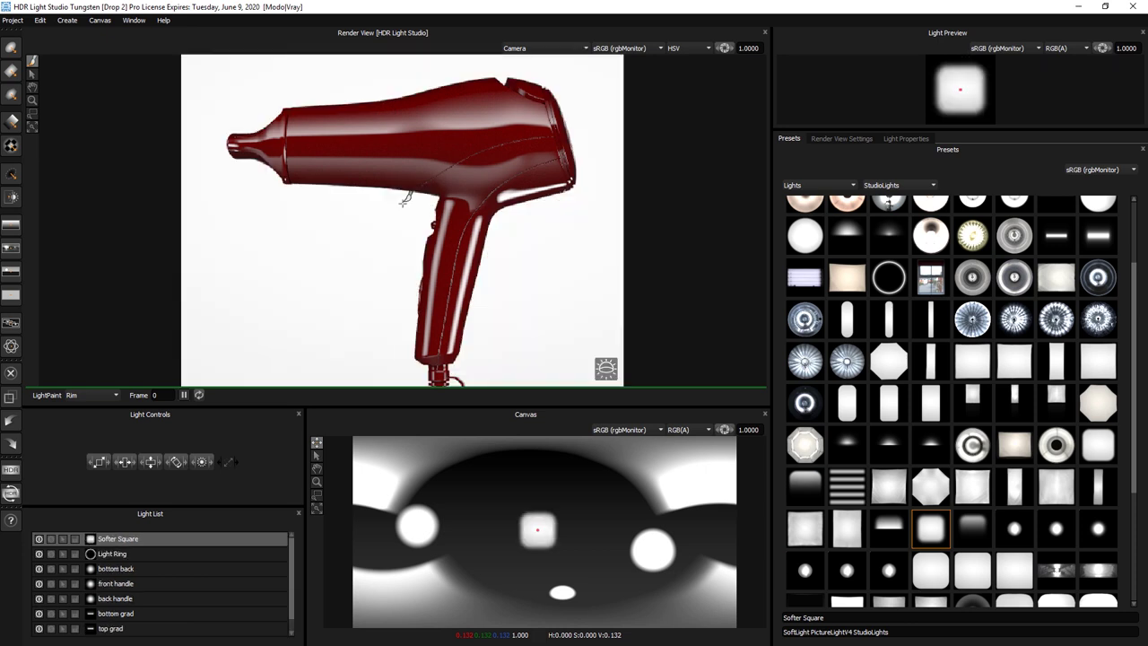
left_click(906, 139)
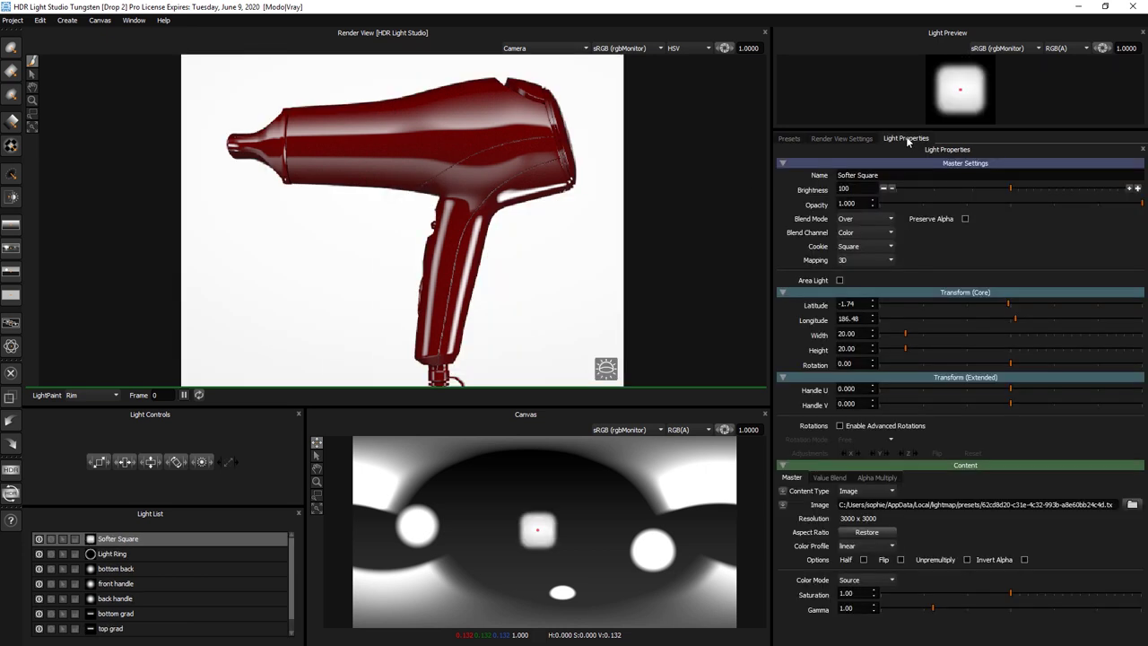
left_click(892, 189)
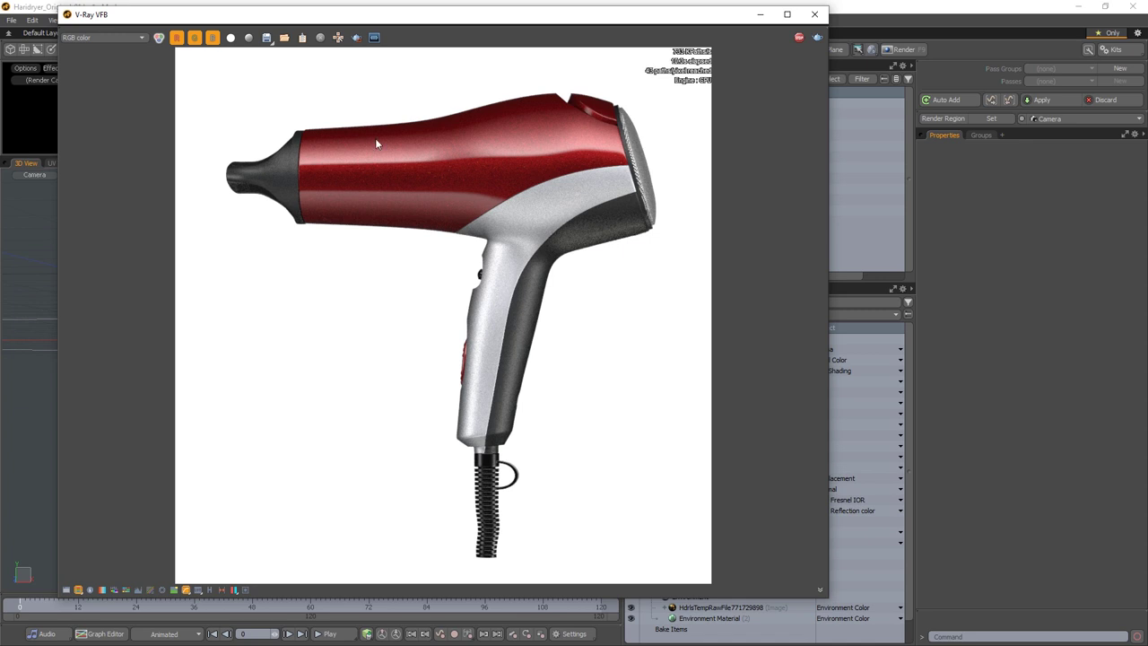
- Reposition the V-Ray frame buffer window to review the dryer rendered on white
left_click_drag(380, 21, 377, 27)
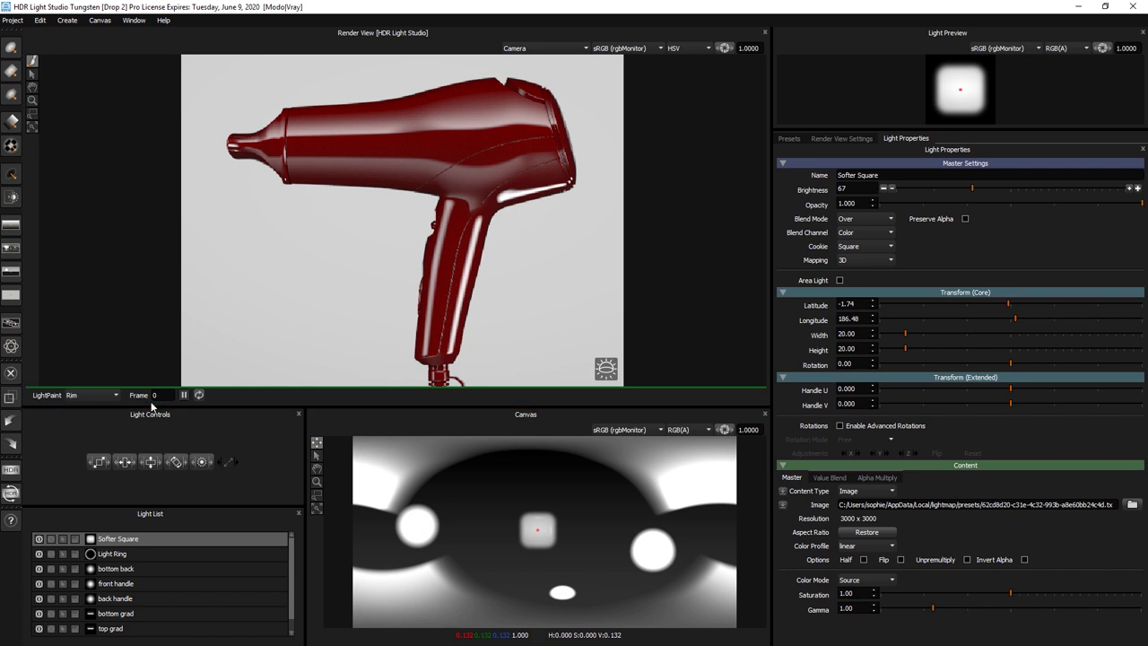
- Expand the light list and raise the top grad light's brightness
left_click_drag(201, 508, 201, 465)
left_click(110, 587)
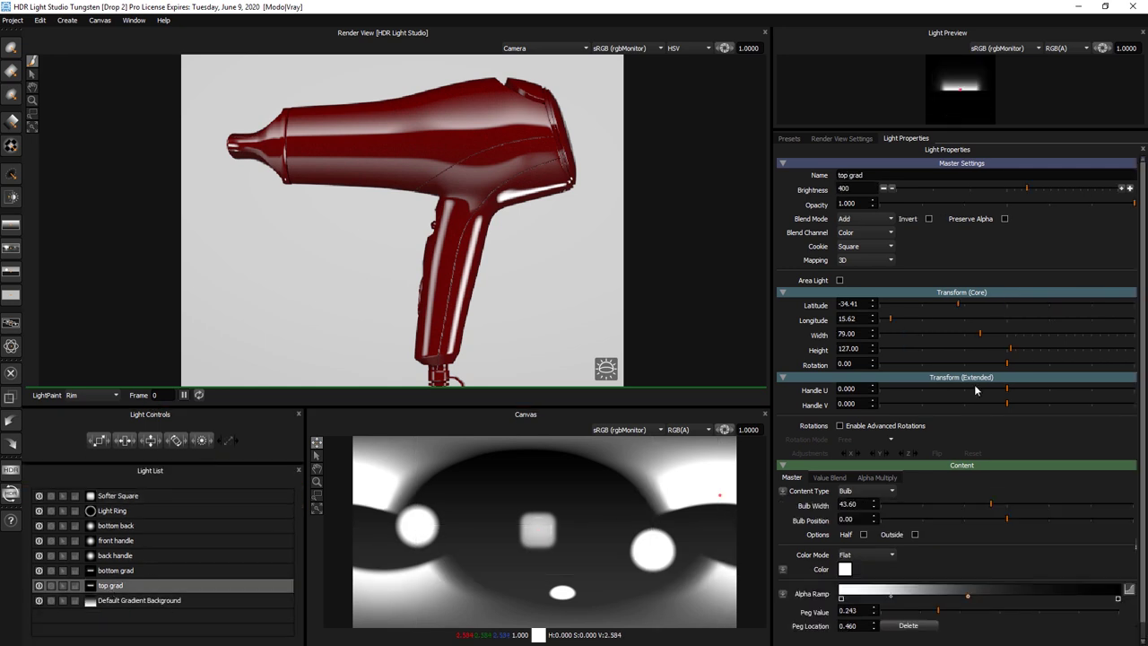
left_click(1121, 189)
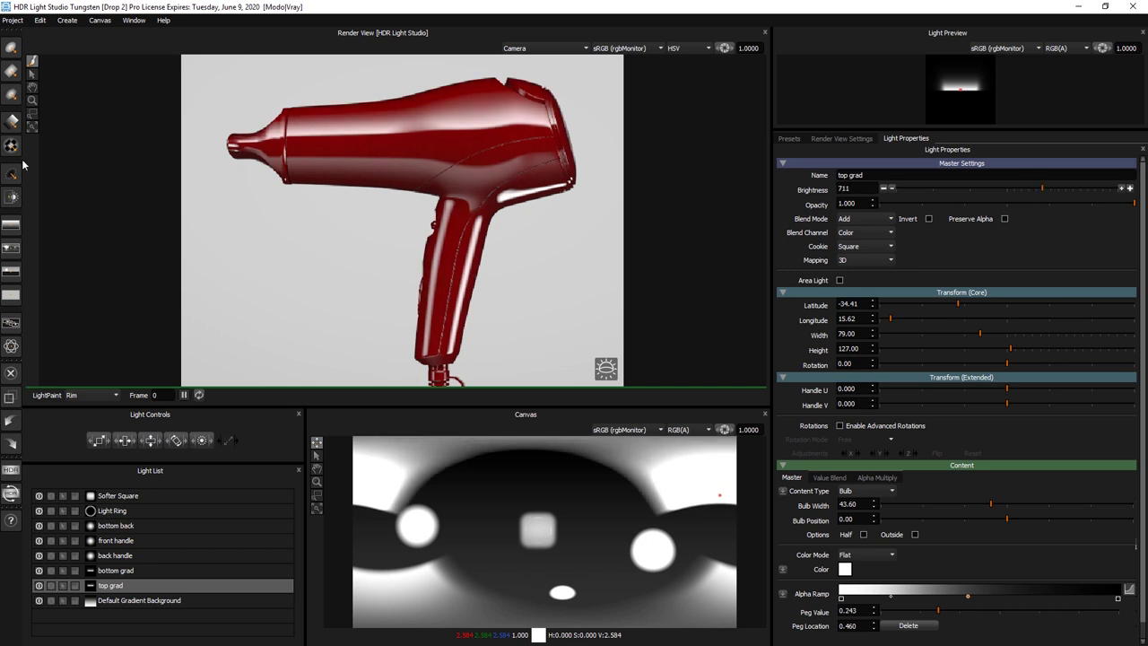
- Add a round light reflecting along the dryer's top edge at brightness 200
left_click(11, 49)
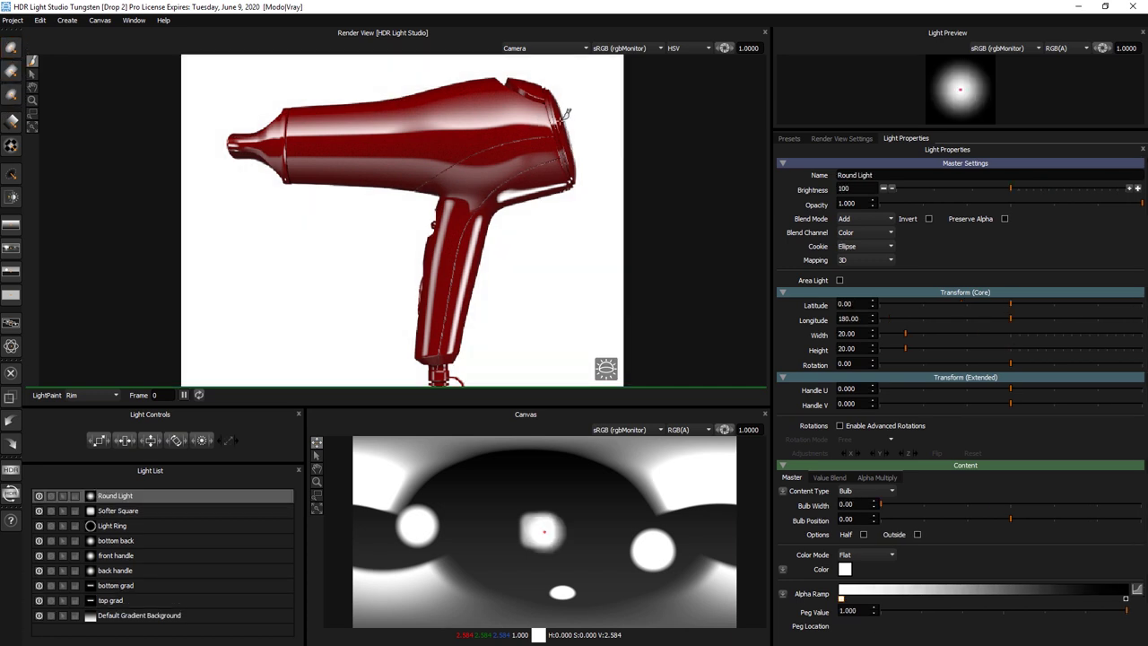
left_click(565, 115)
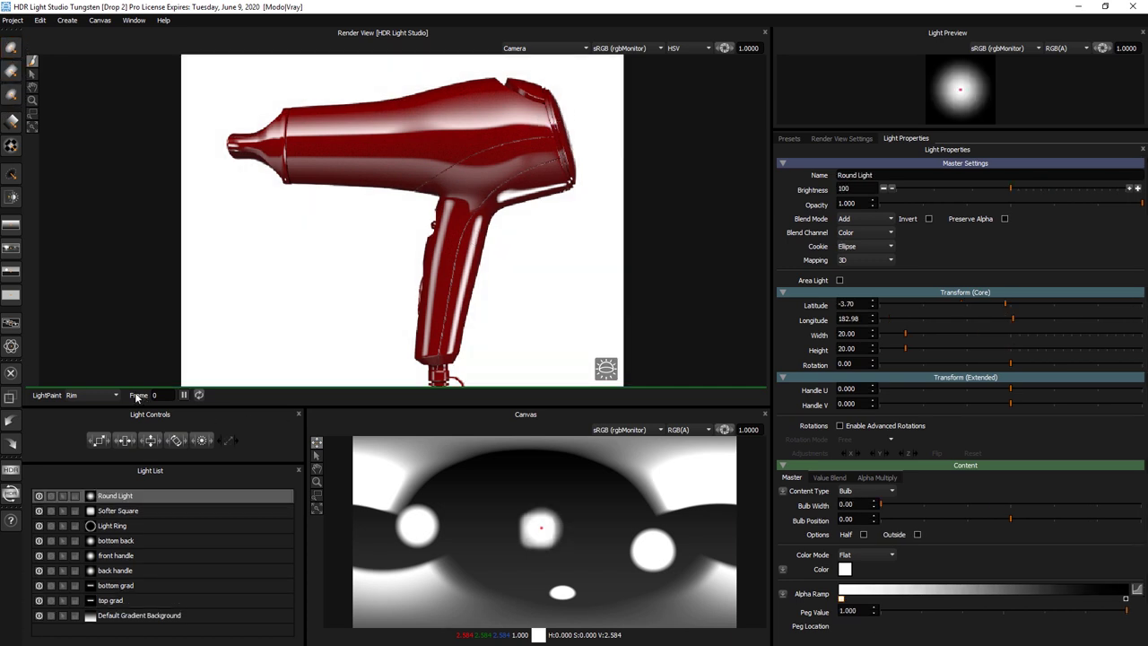
left_click(90, 395)
left_click(86, 416)
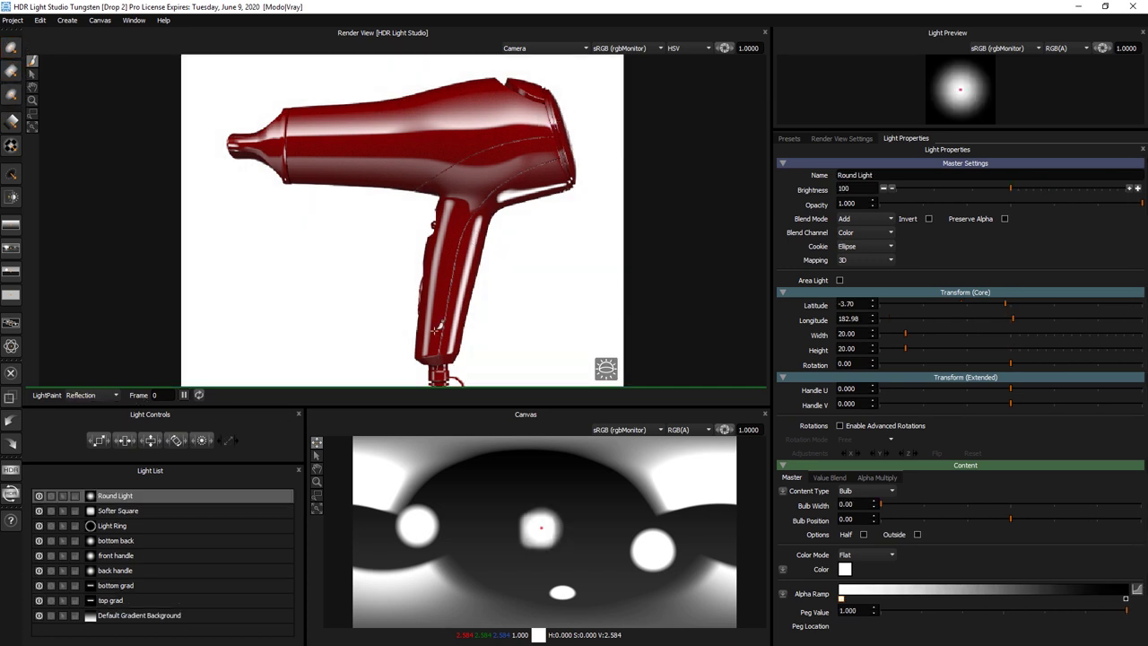
left_click(565, 106)
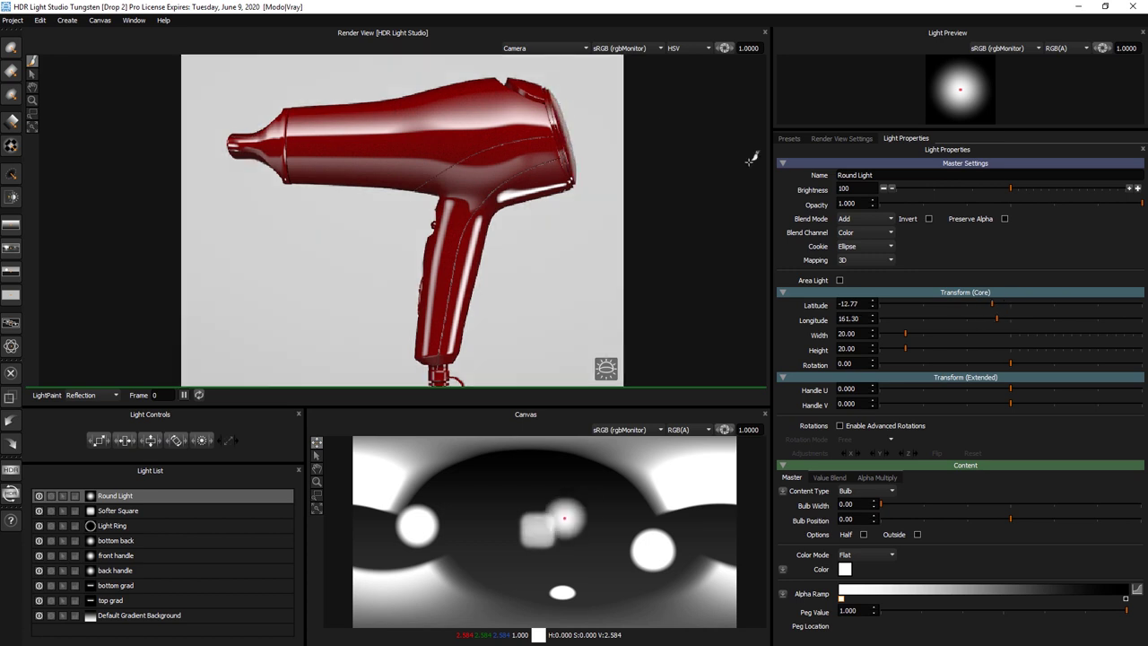
left_click(1138, 191)
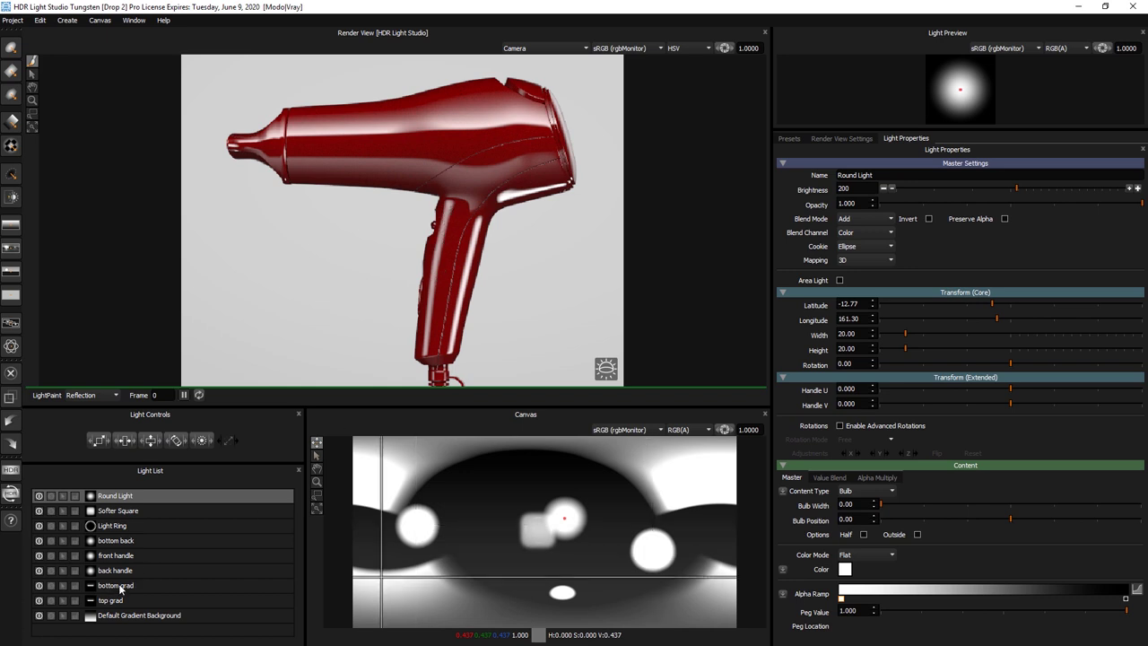
- Move the top grad light's highlight to latitude -31.66, longitude 342.69 on the dryer
left_click(119, 556)
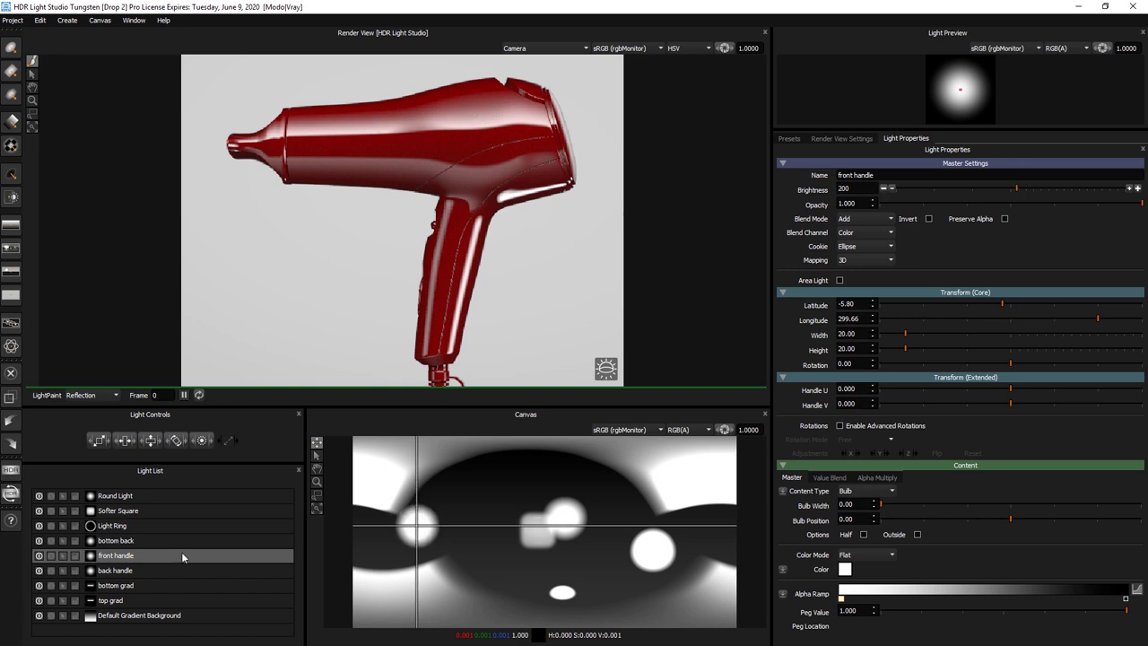
left_click(104, 602)
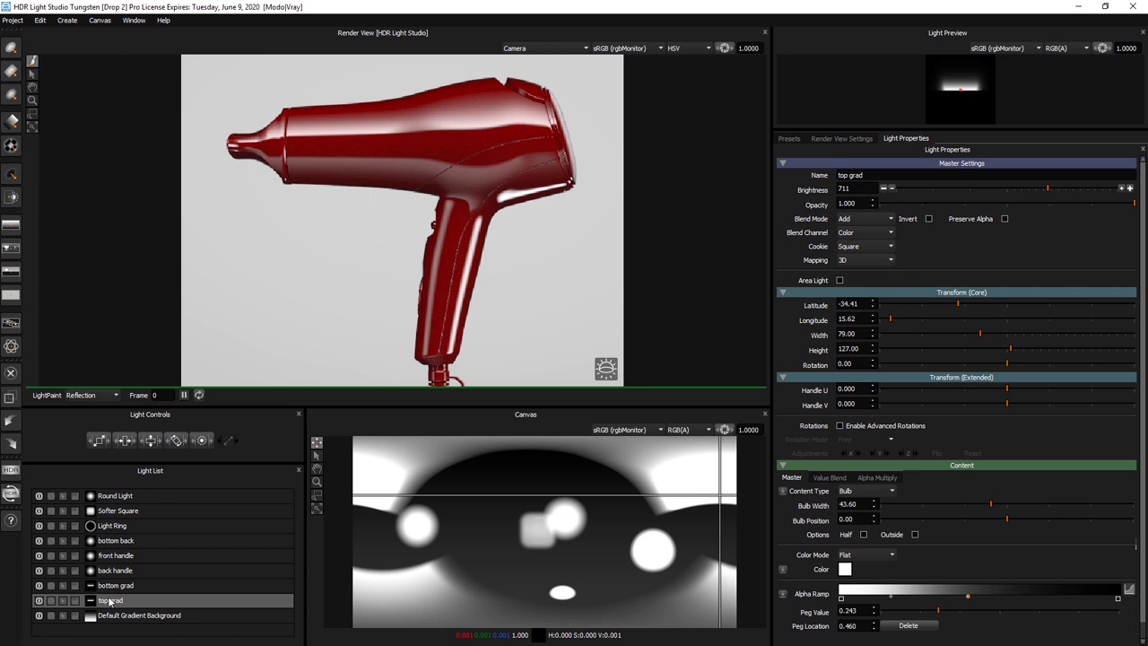
left_click(403, 126)
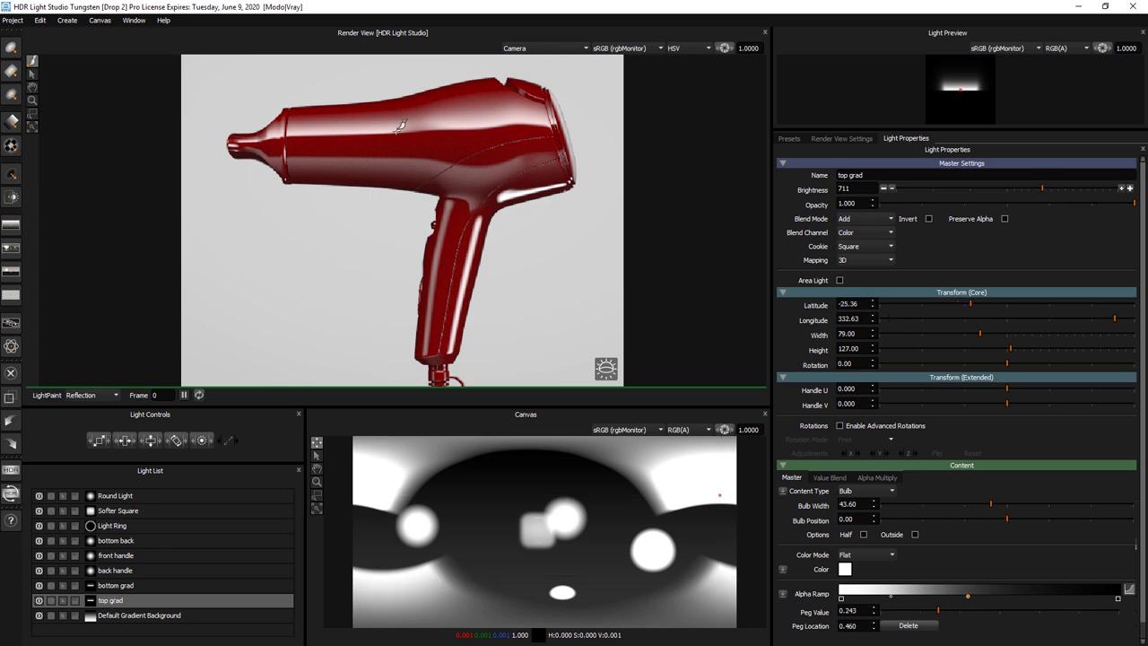
left_click_drag(439, 119, 496, 119)
key("ctrl+z")
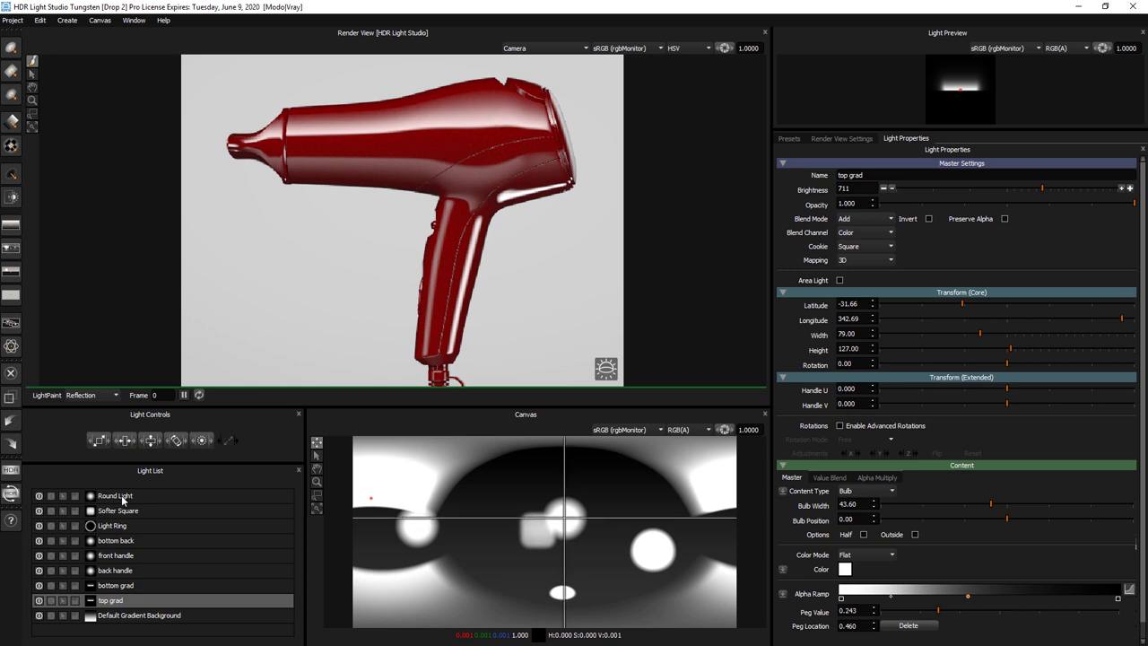
left_click(122, 498)
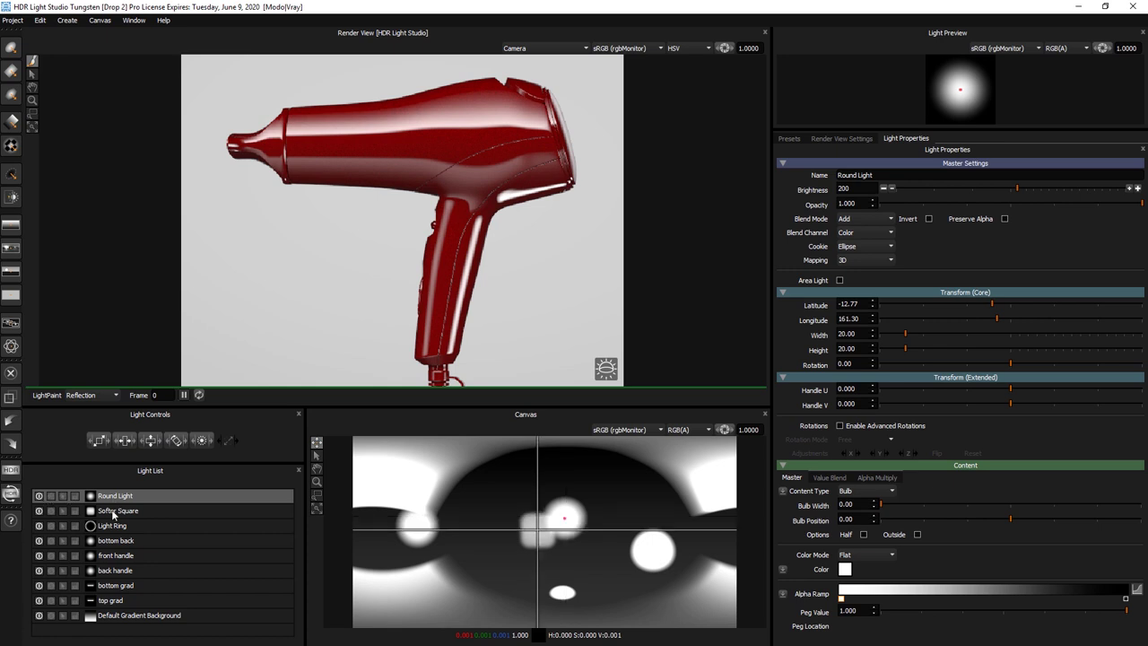
- Rename Softer Square to 'background' and Round Light to 'back grill'
left_click(116, 526)
double_click(118, 511)
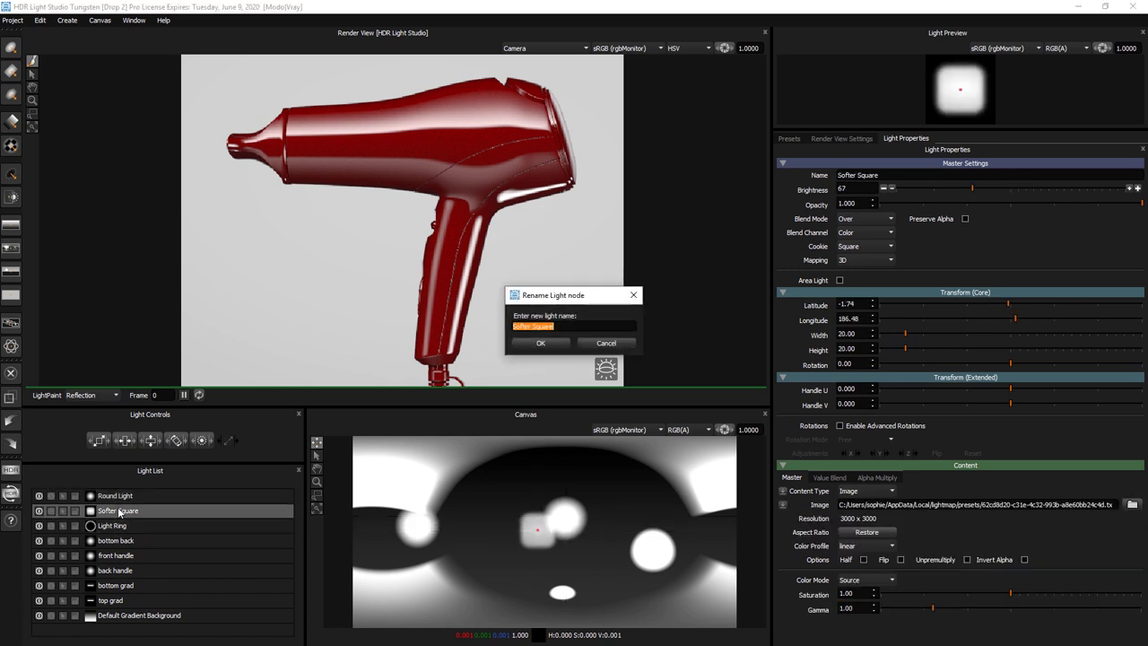
type("background")
key("Return")
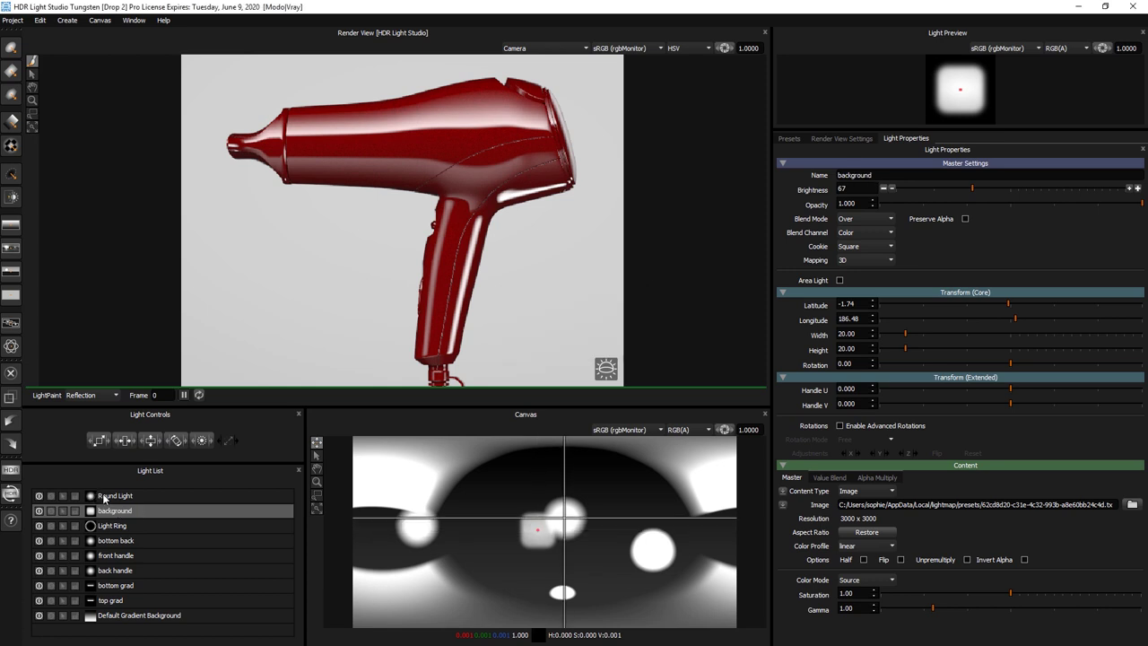
left_click(127, 497)
double_click(127, 497)
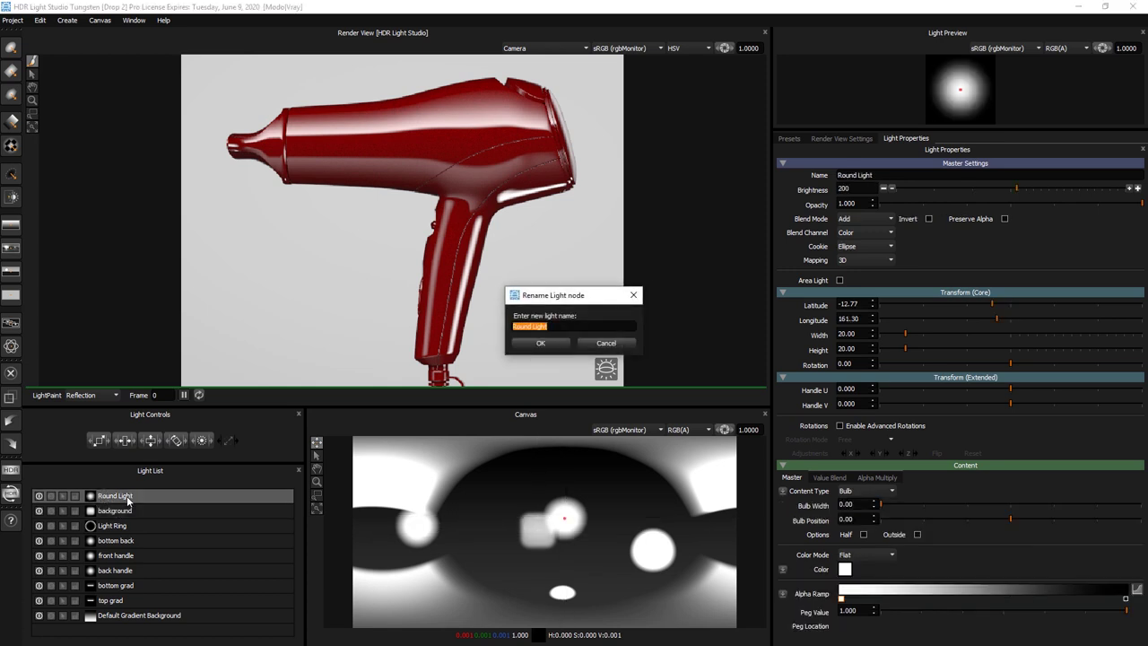
type("back grill")
key("Return")
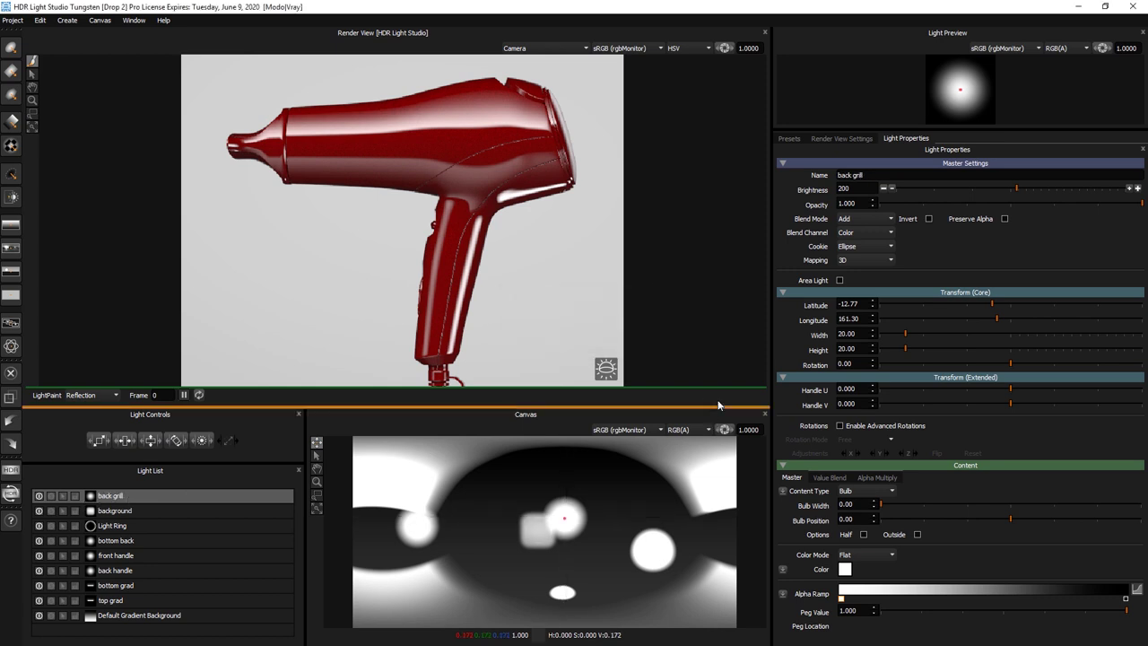
- Set the back grill light's width to 10
double_click(848, 334)
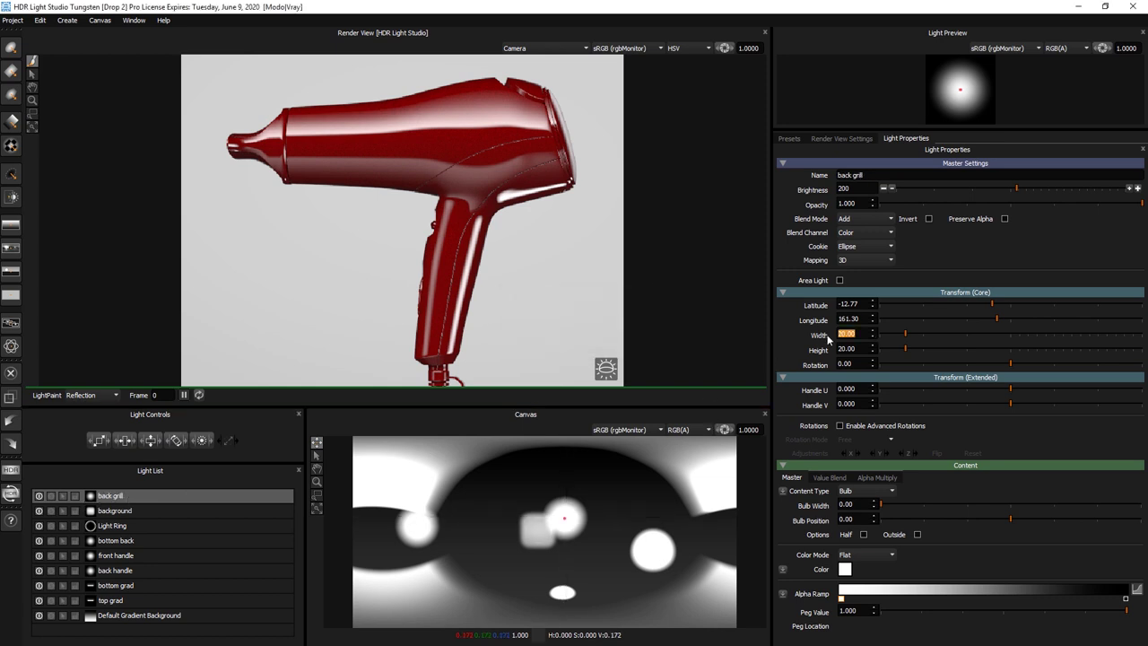
type("10")
key("Tab")
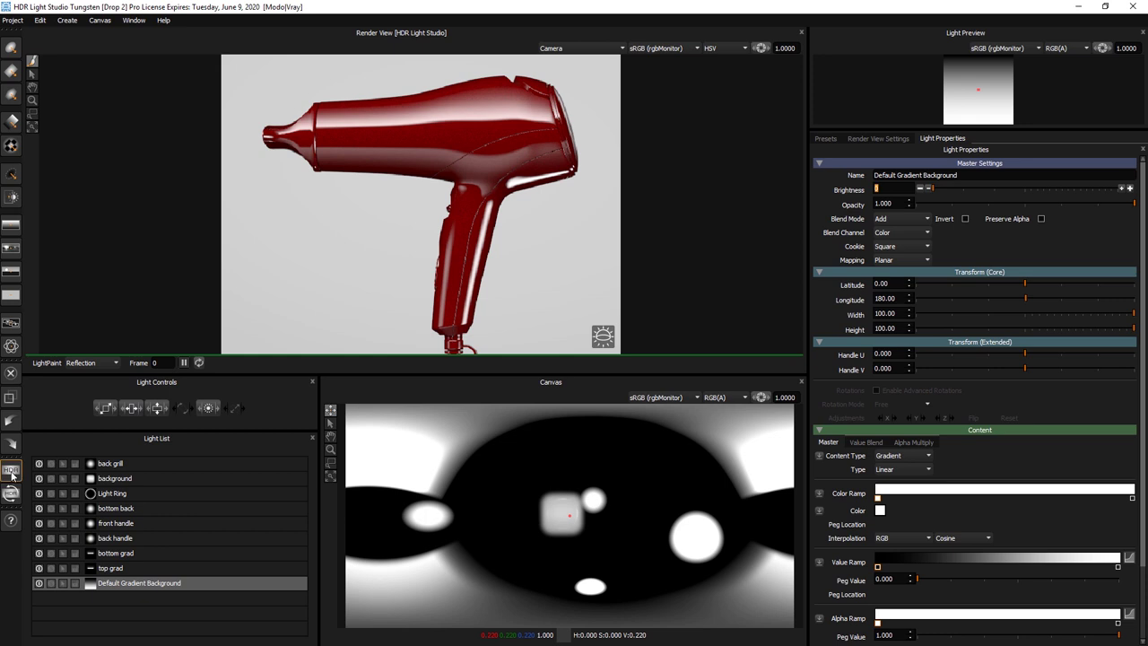
- Render the HDR Light Studio lighting to lighting01.exr on the Desktop and close HDR Light Studio
left_click(11, 471)
left_click(607, 411)
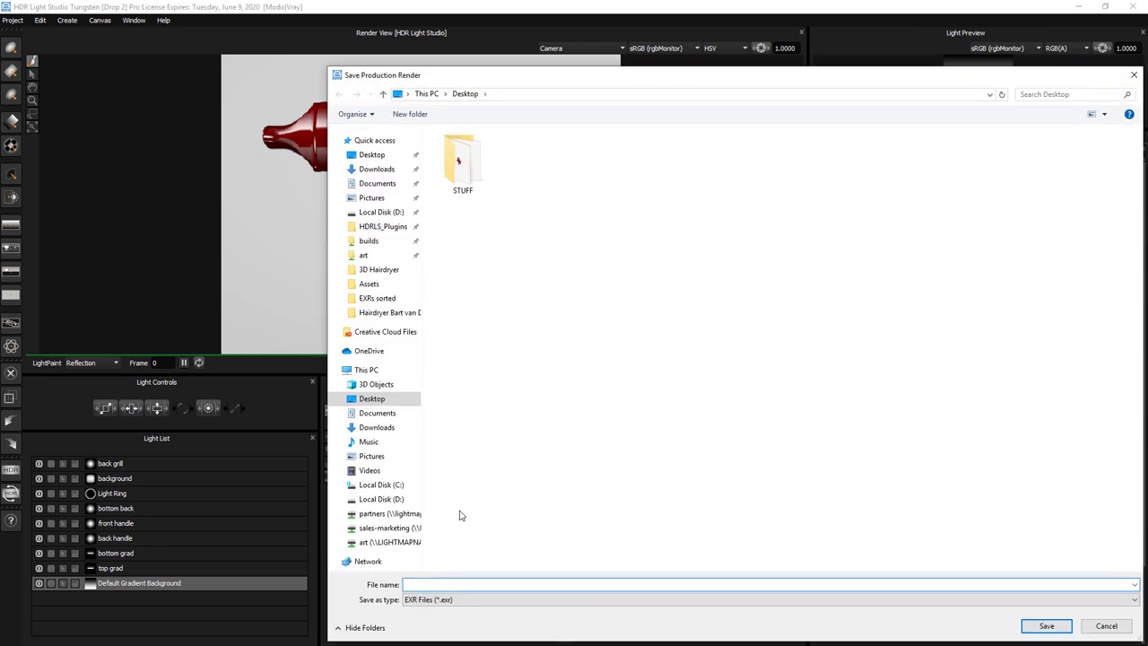
type("lighting01")
key("Return")
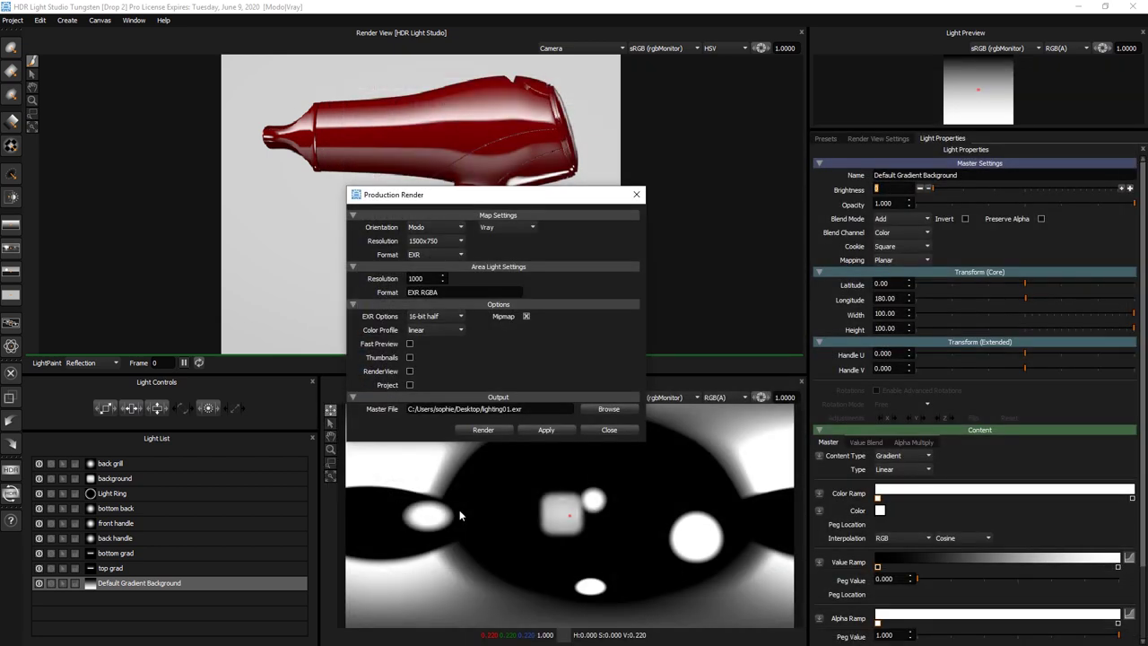
left_click(482, 430)
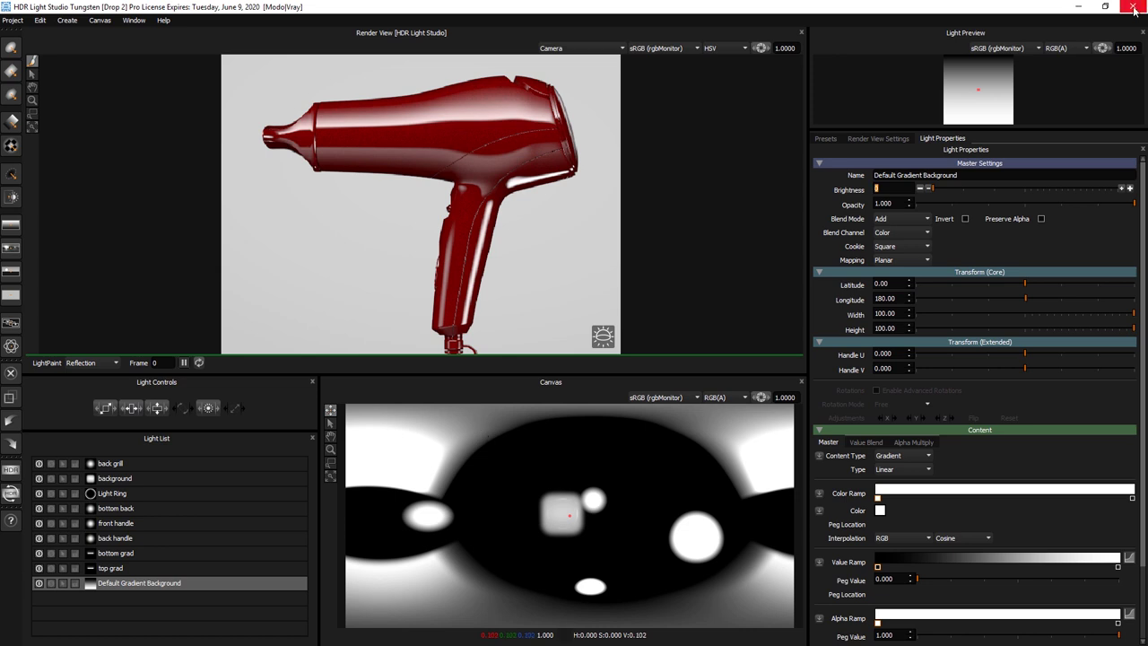
left_click(1133, 7)
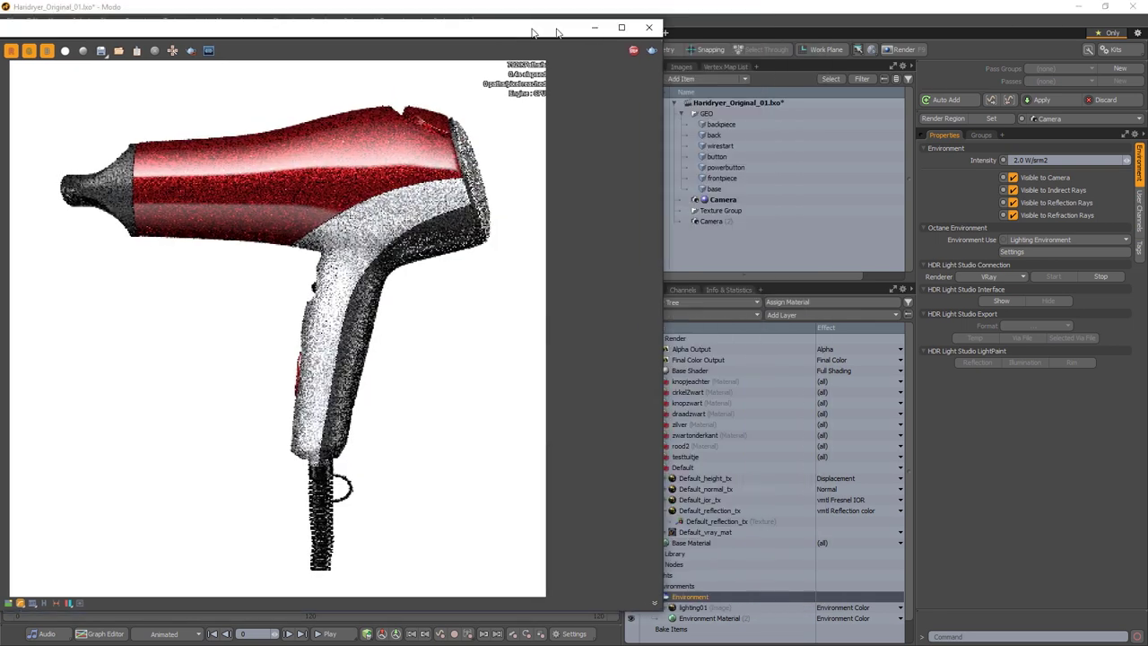
- Stop the live HDR Light Studio connection so the environment keeps lighting01.exr
left_click_drag(718, 25, 418, 32)
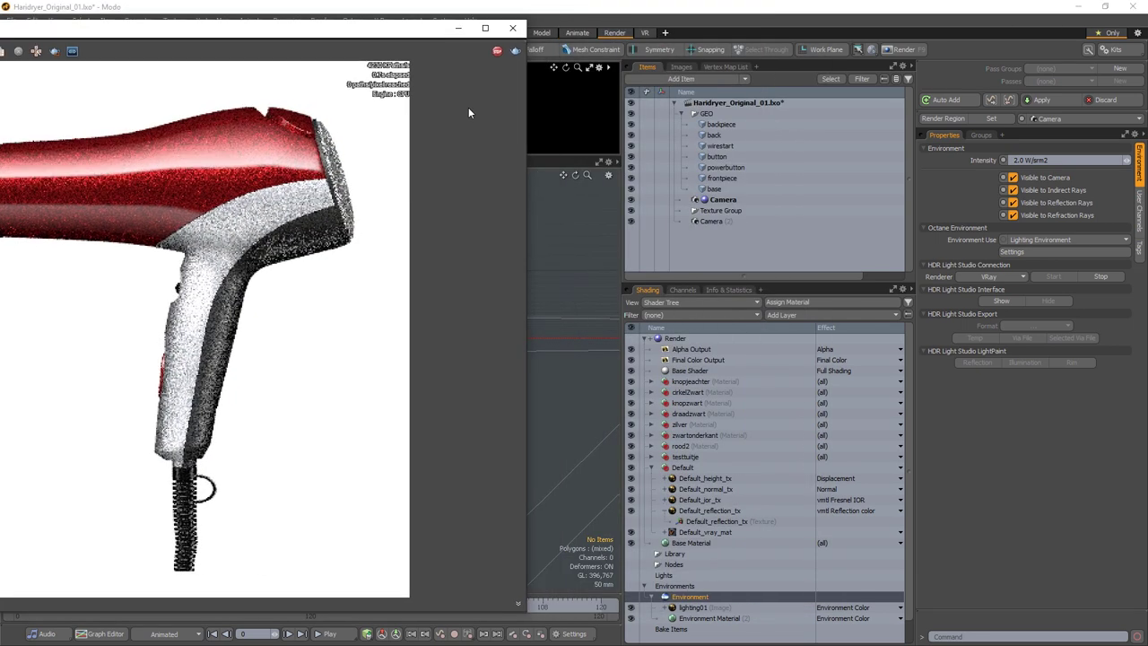
left_click(1098, 277)
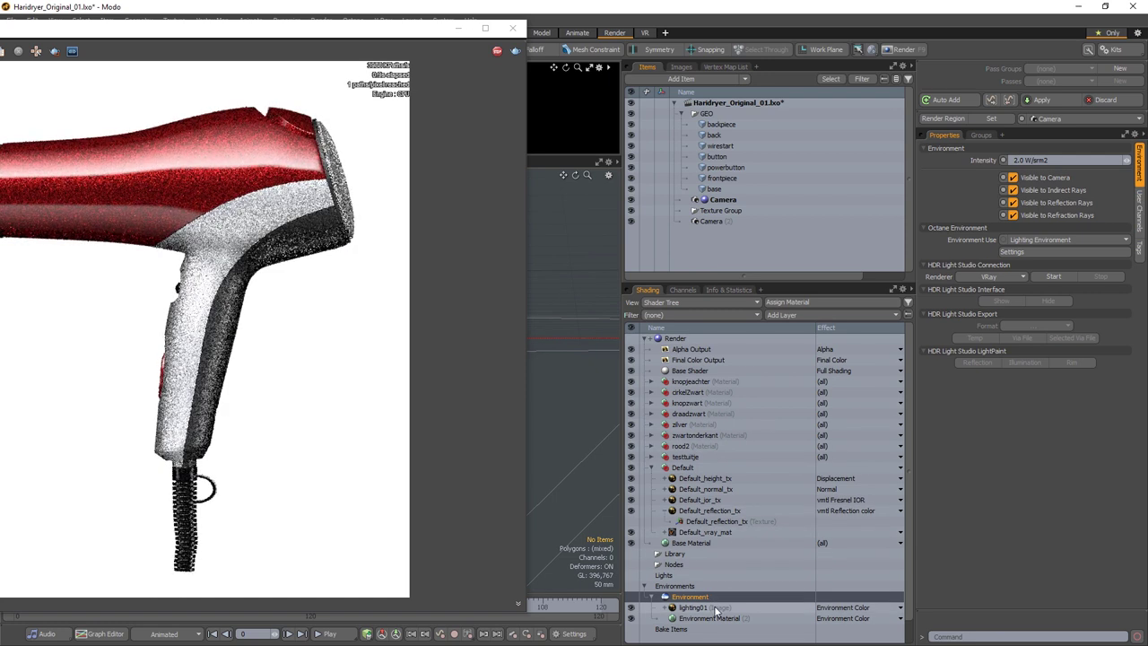
left_click_drag(195, 34, 569, 21)
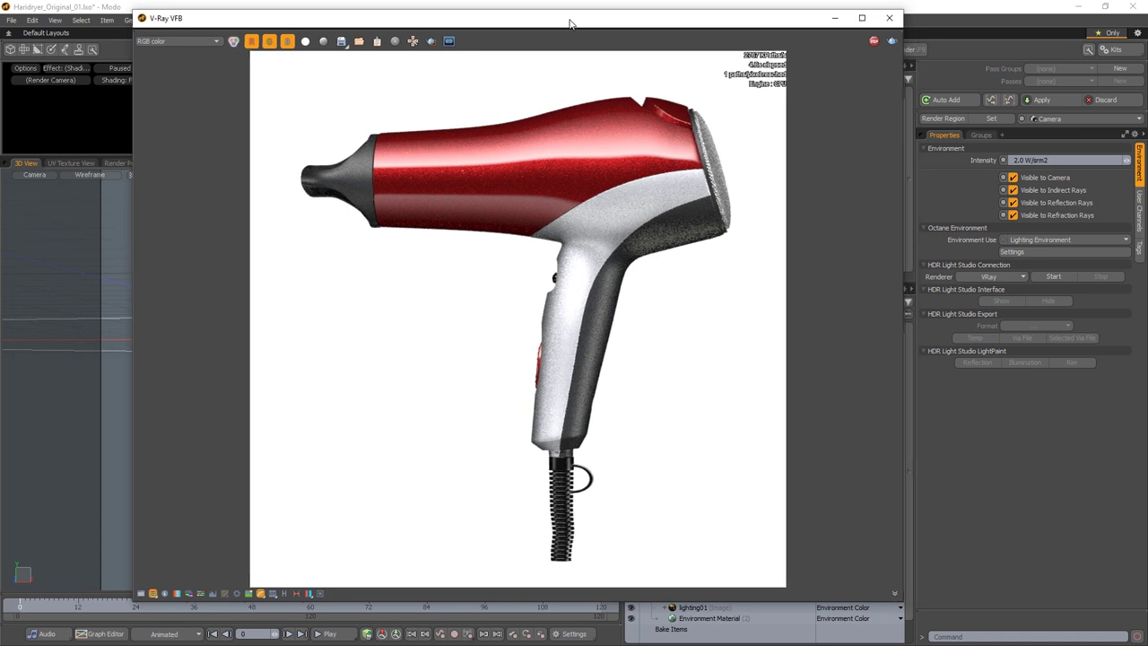
- Set the Render item's frame width and height to 2500 pixels
left_click(891, 20)
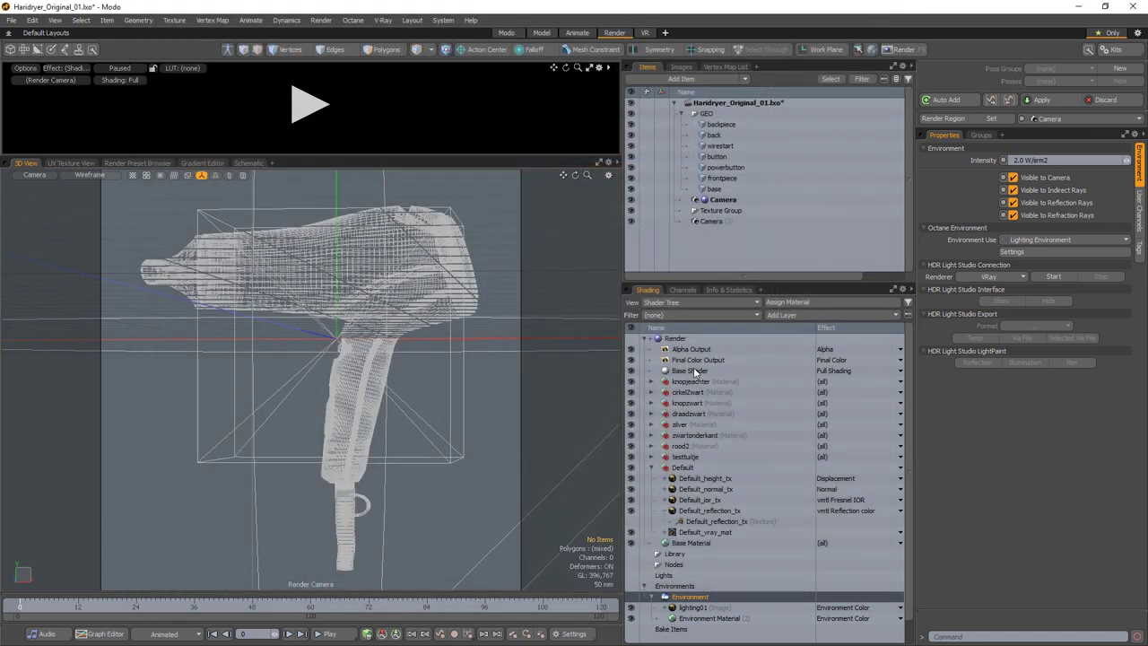
left_click(679, 339)
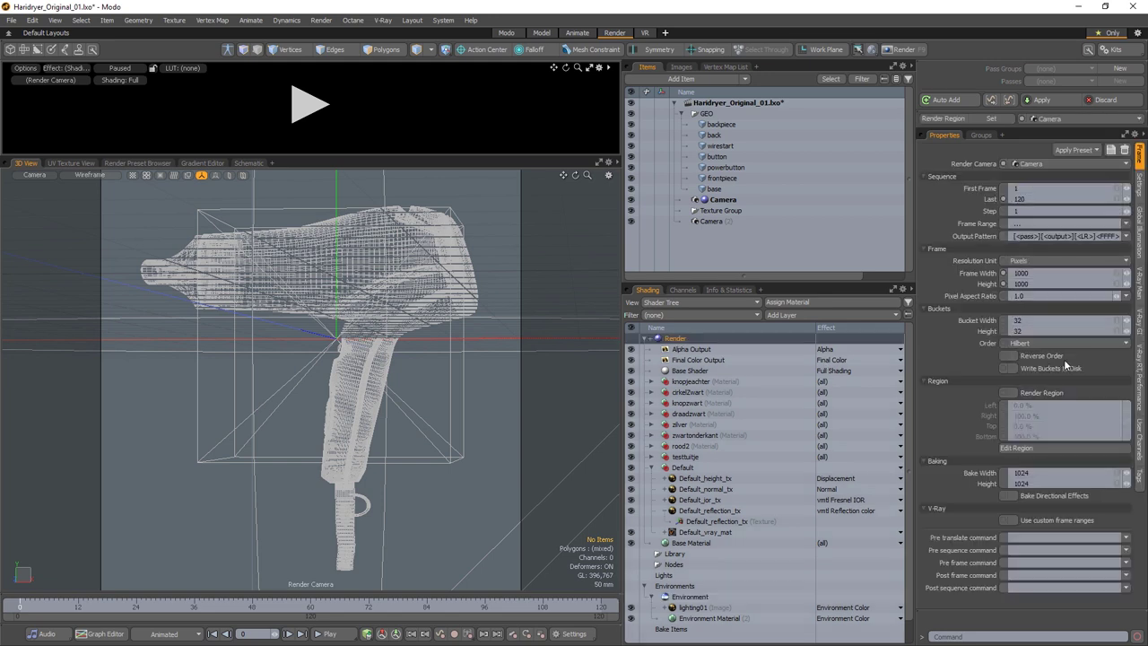
left_click(1045, 274)
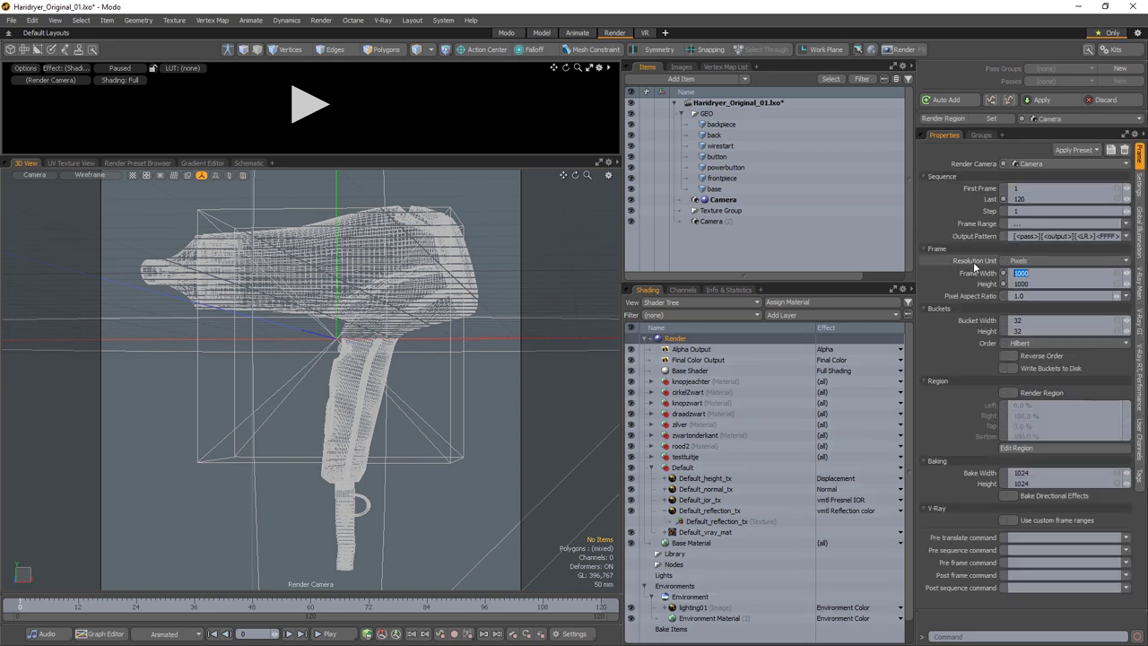
type("2500")
key("Tab")
type("25")
key("Return")
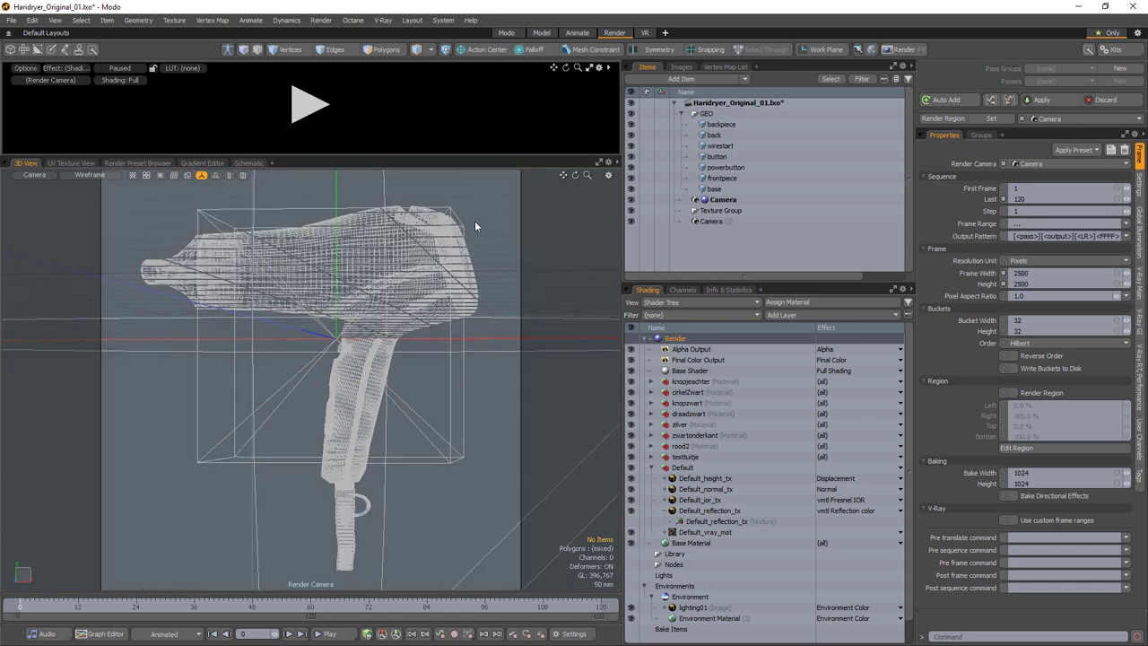
- Render the hairdryer at 2500×2500 with V-Ray
left_click(382, 21)
left_click(417, 54)
key("Return")
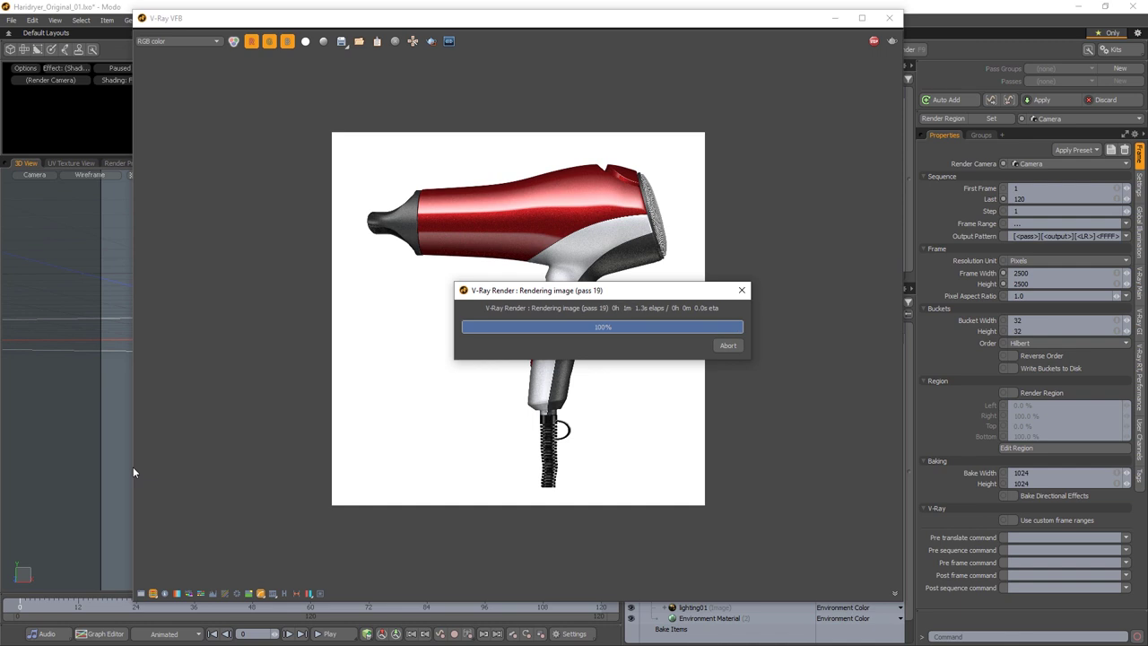
scroll(539, 302, "up", 5)
scroll(440, 361, "down", 2)
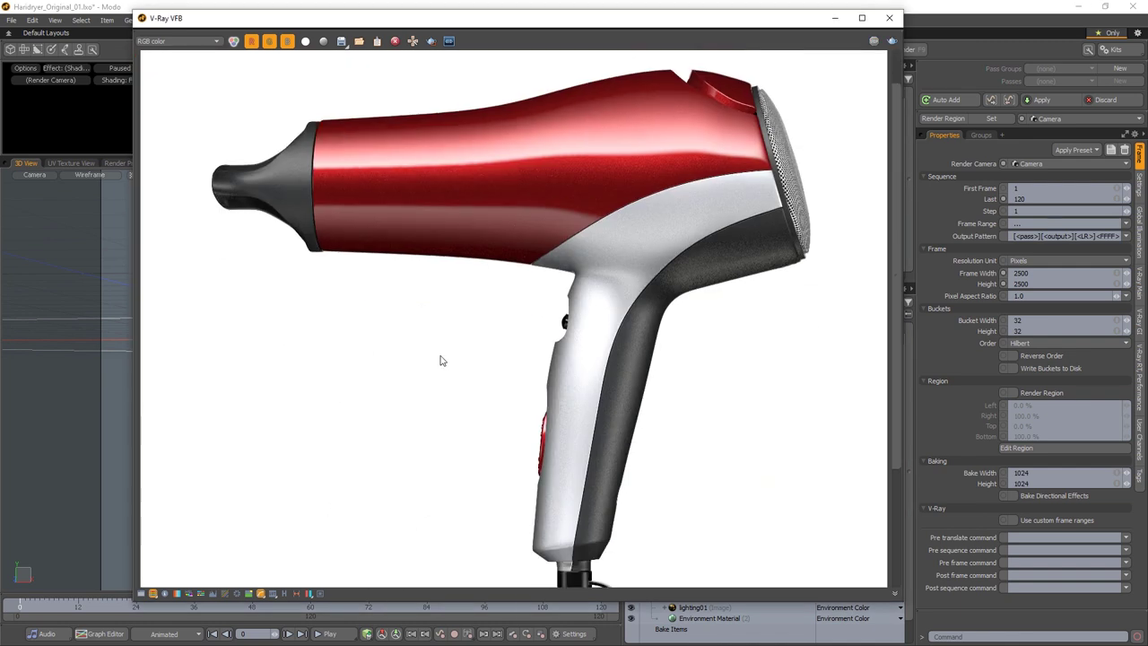